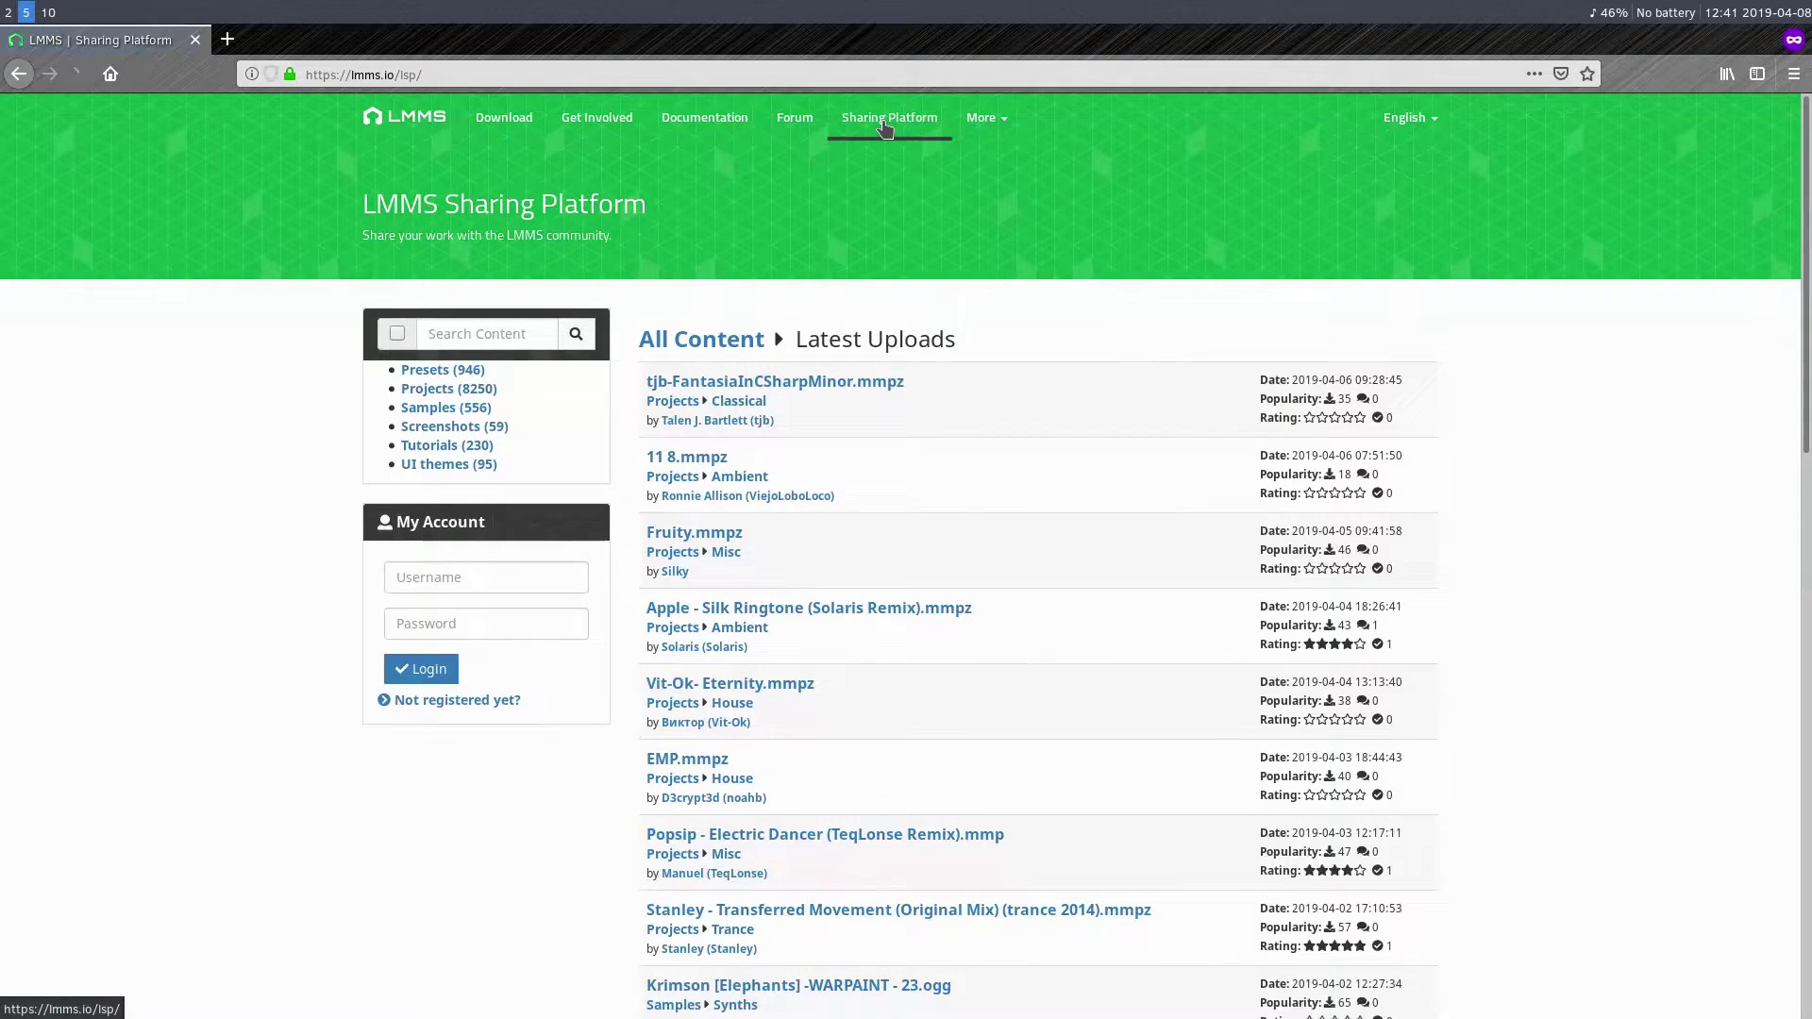
Step: Download the Sound0.wav bass sample, confirm the download, then browse the Presets category
left_click(422, 409)
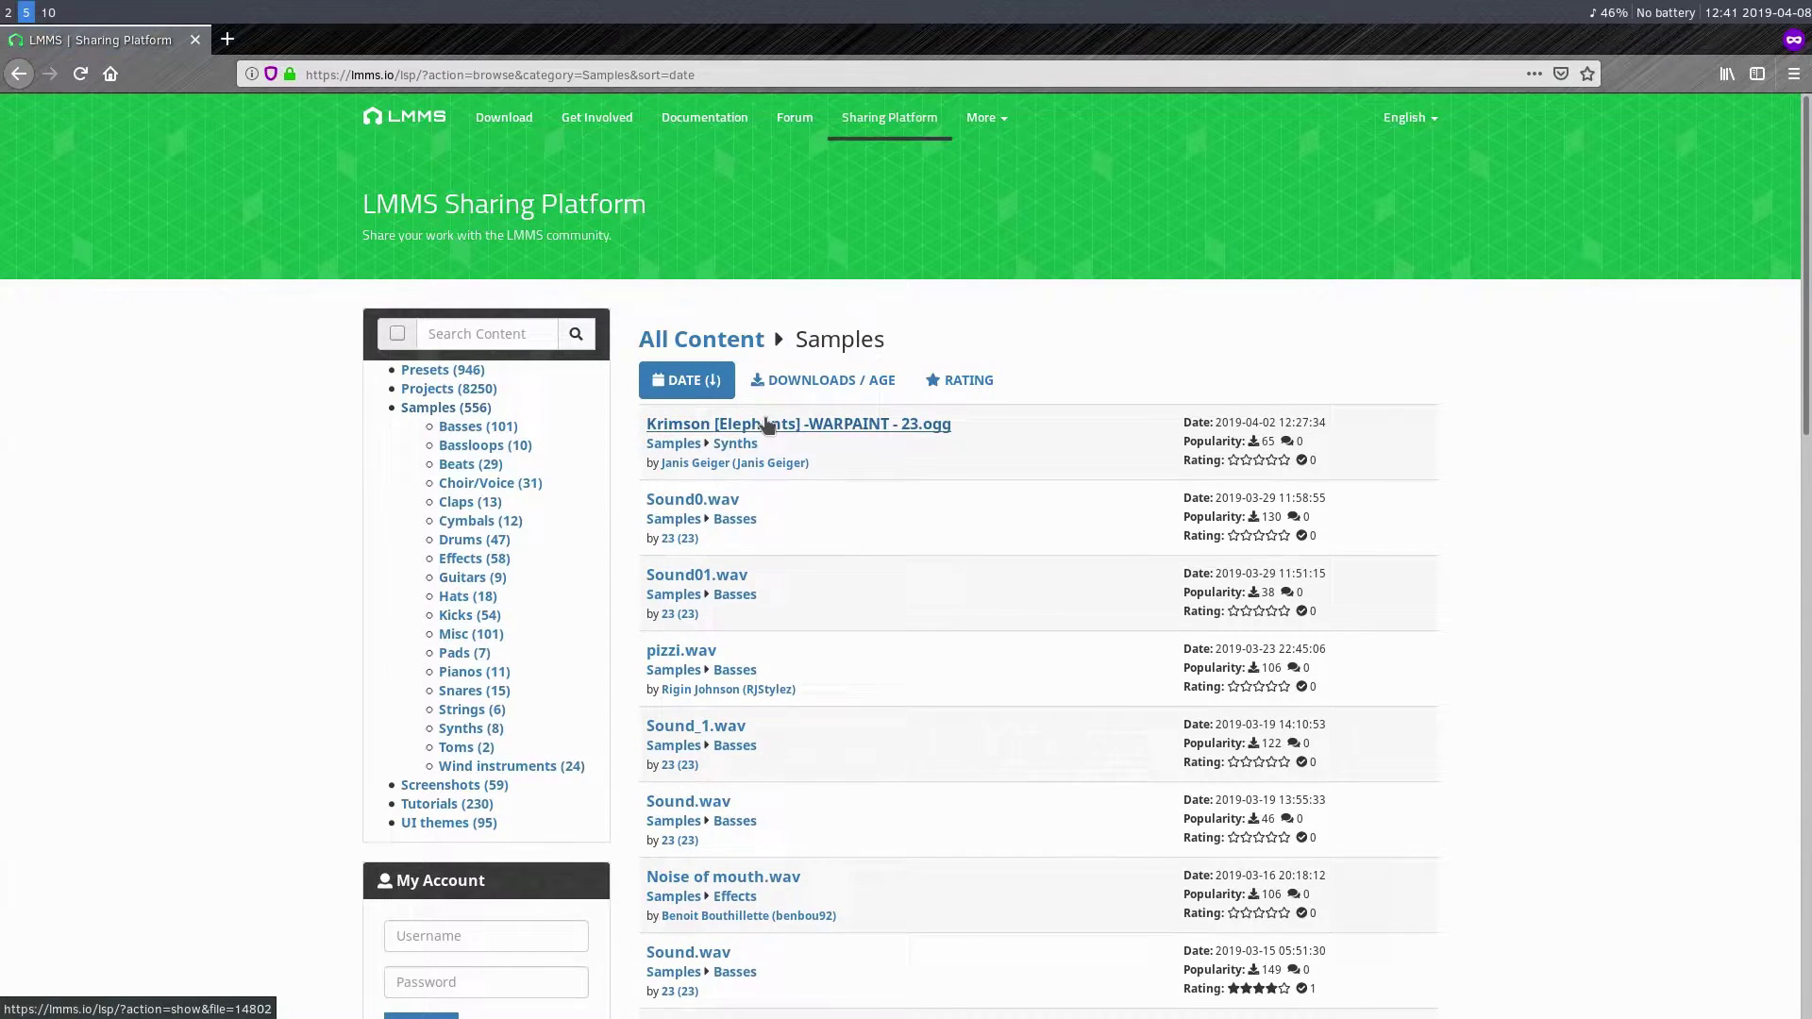
middle_click(693, 507)
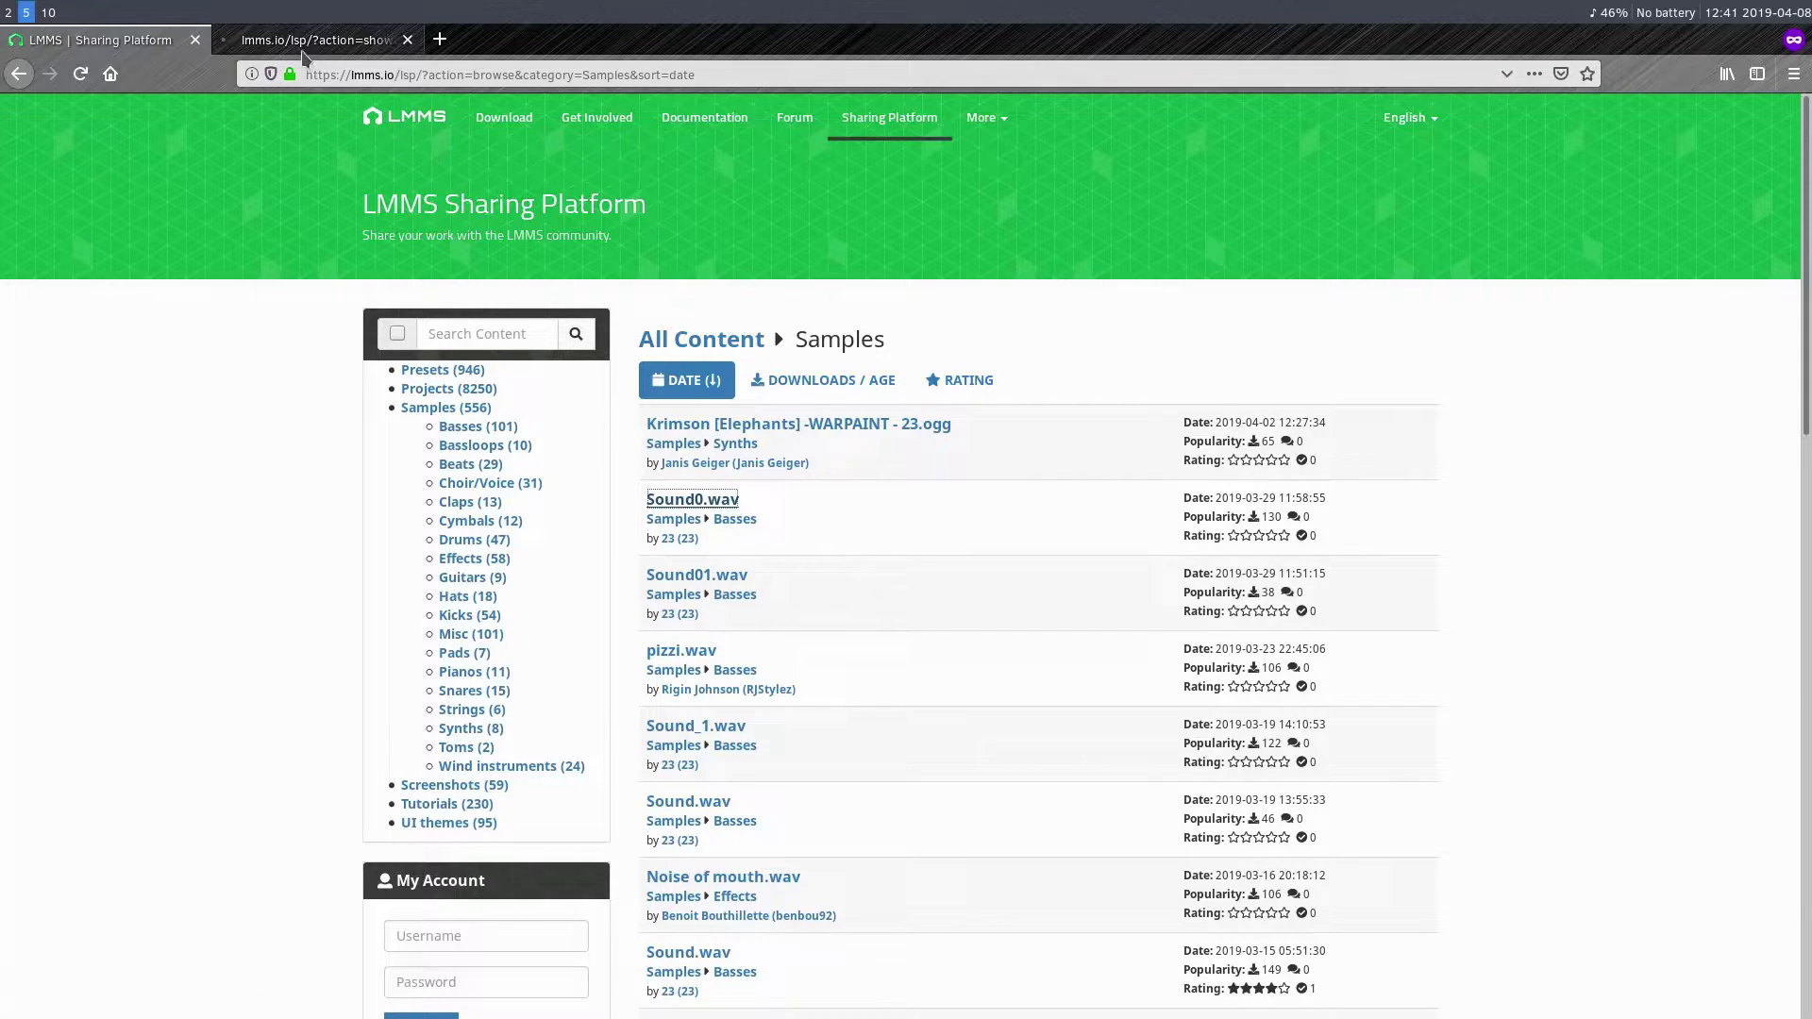
left_click(302, 41)
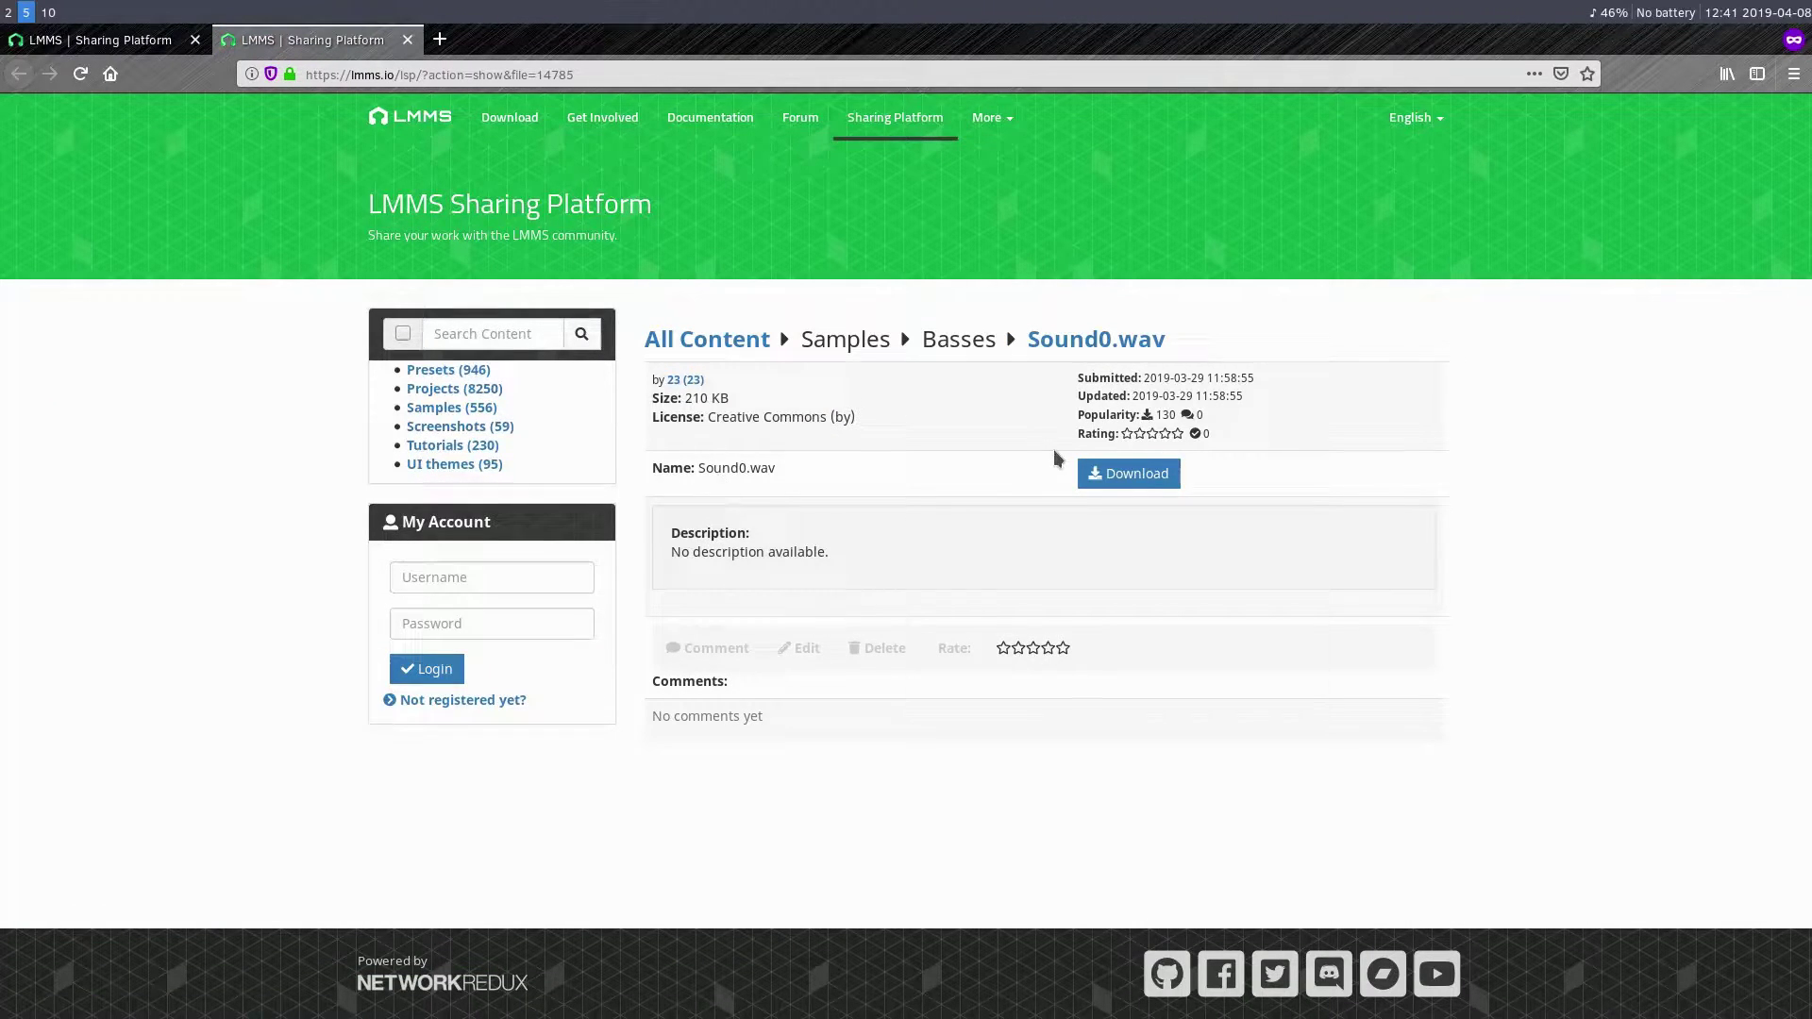
left_click(1129, 479)
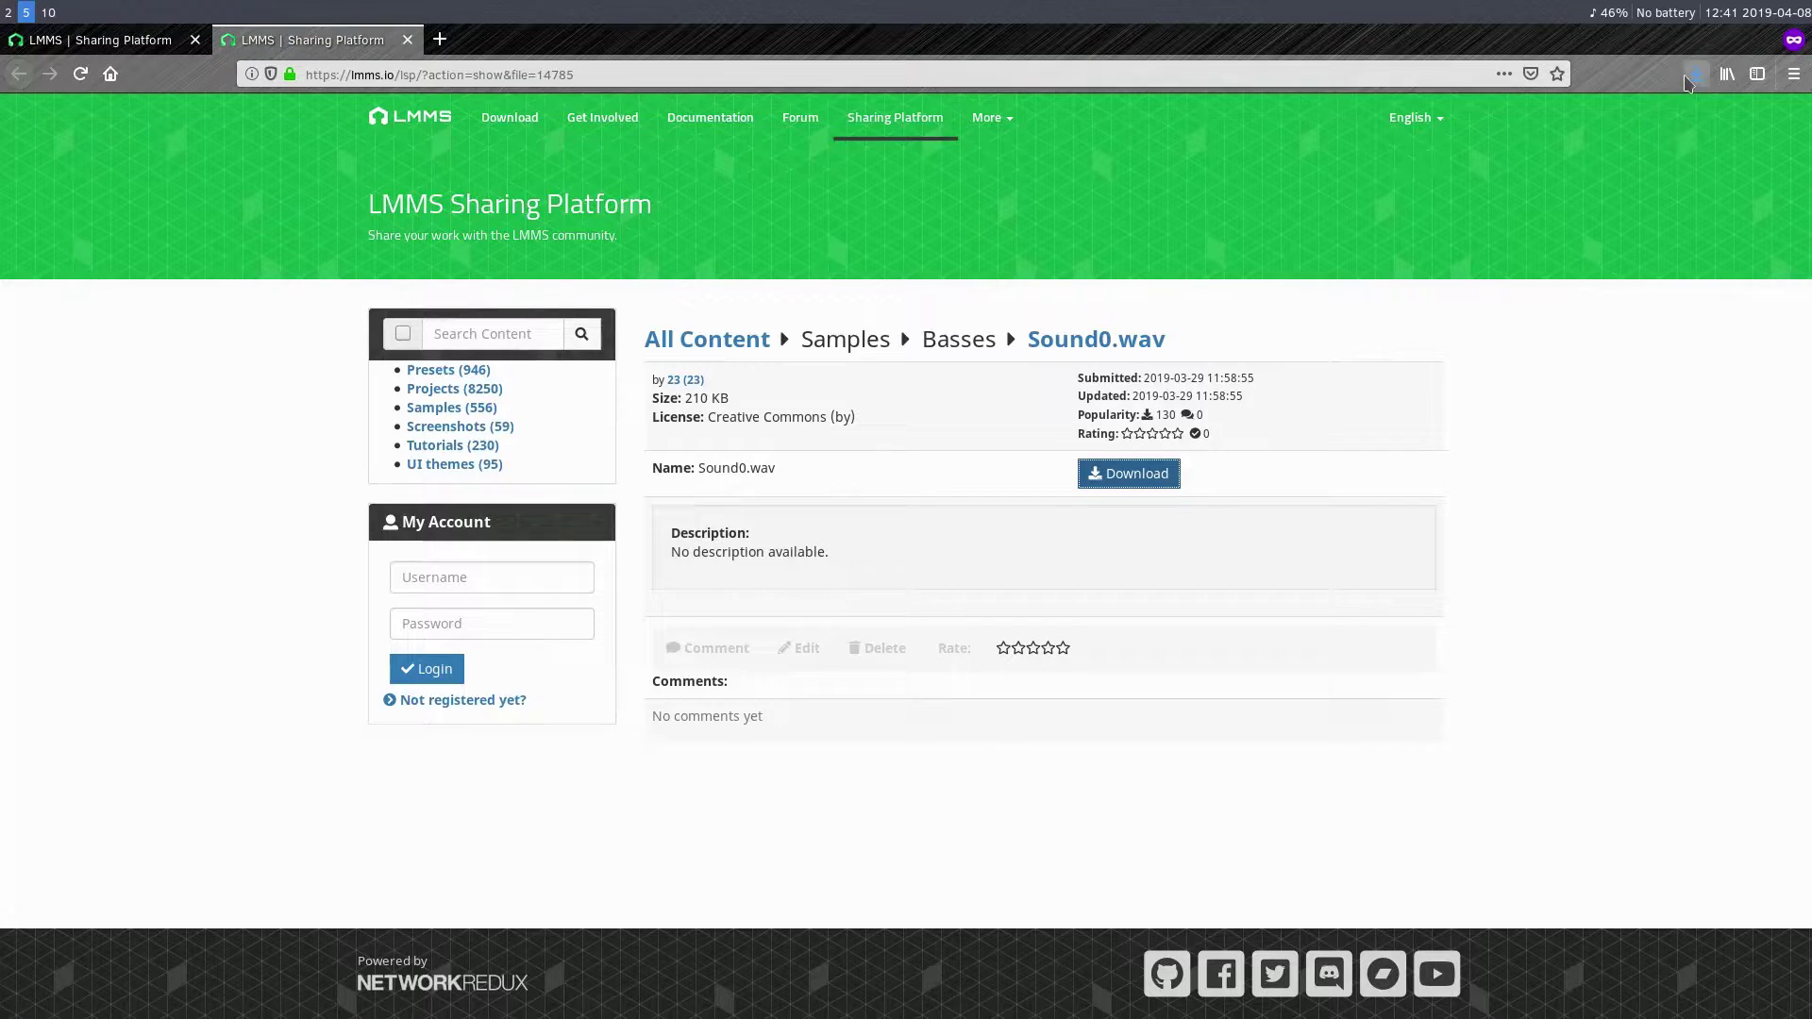
left_click(598, 402)
left_click(453, 372)
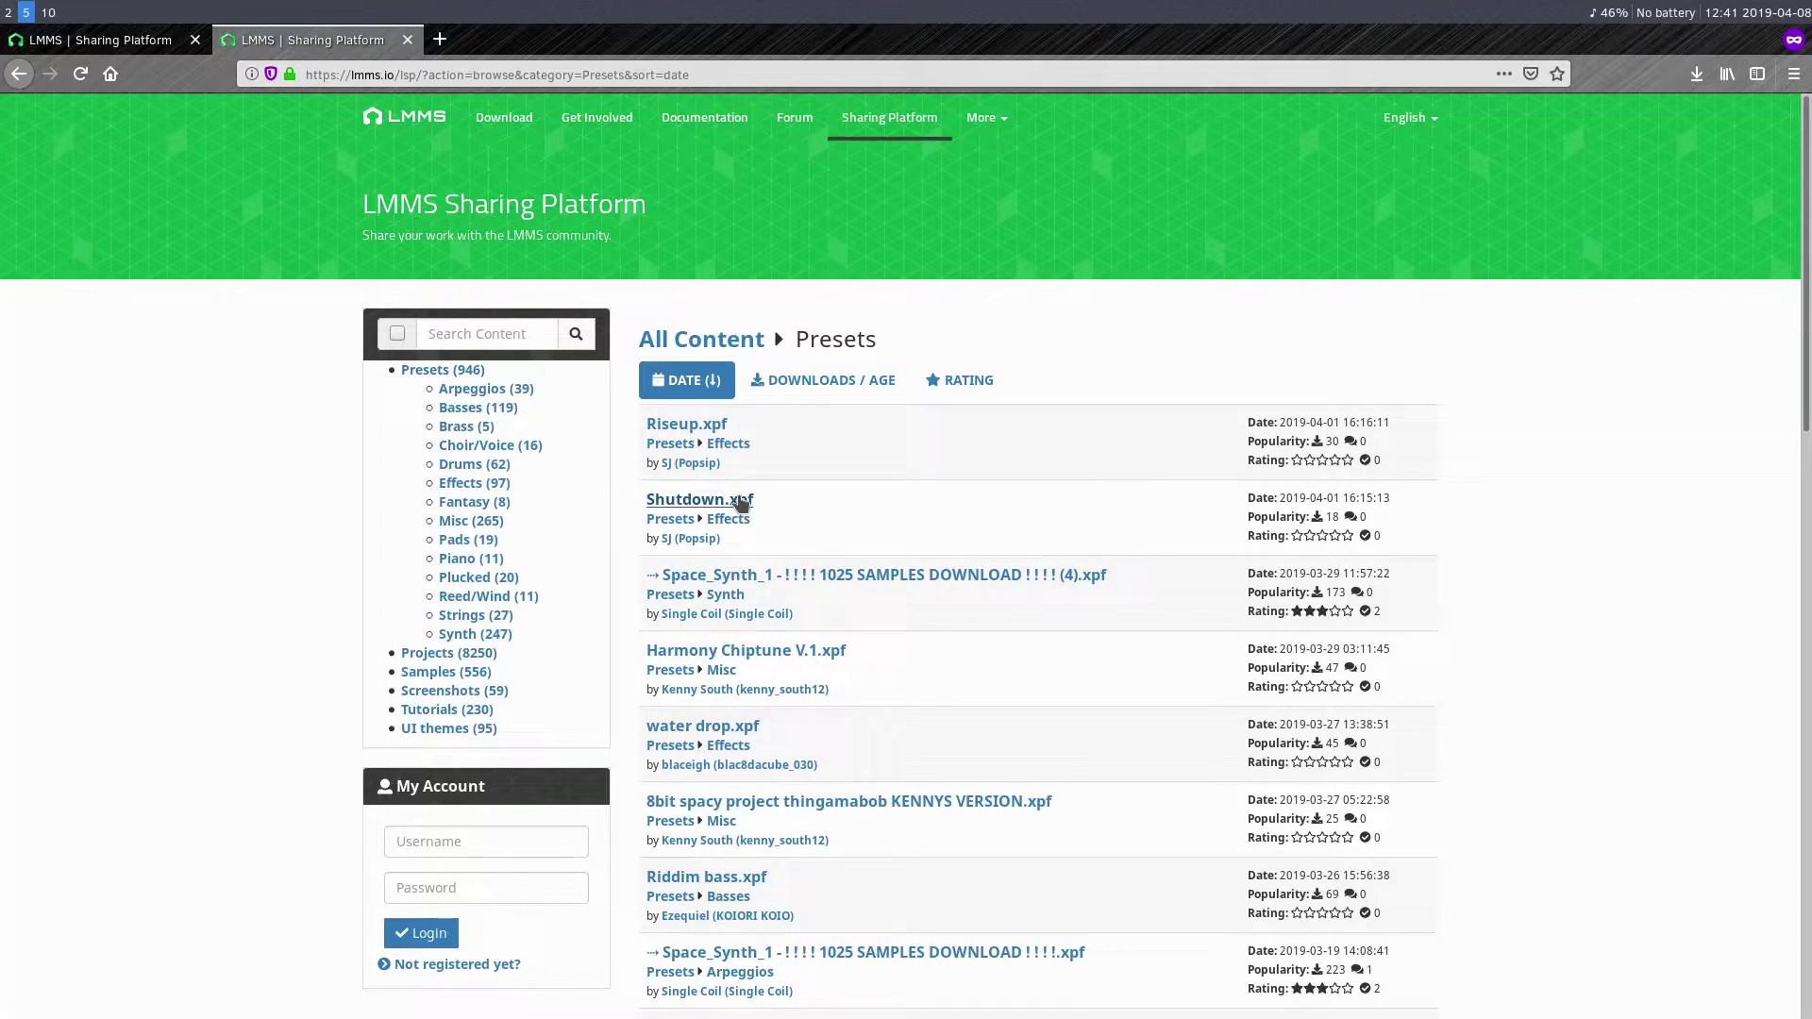
Step: Download the Snare_Drums_War.xpf drum preset and open its linked Vimeo demo video
scroll(783, 519, "down", 1)
scroll(546, 474, "up", 1)
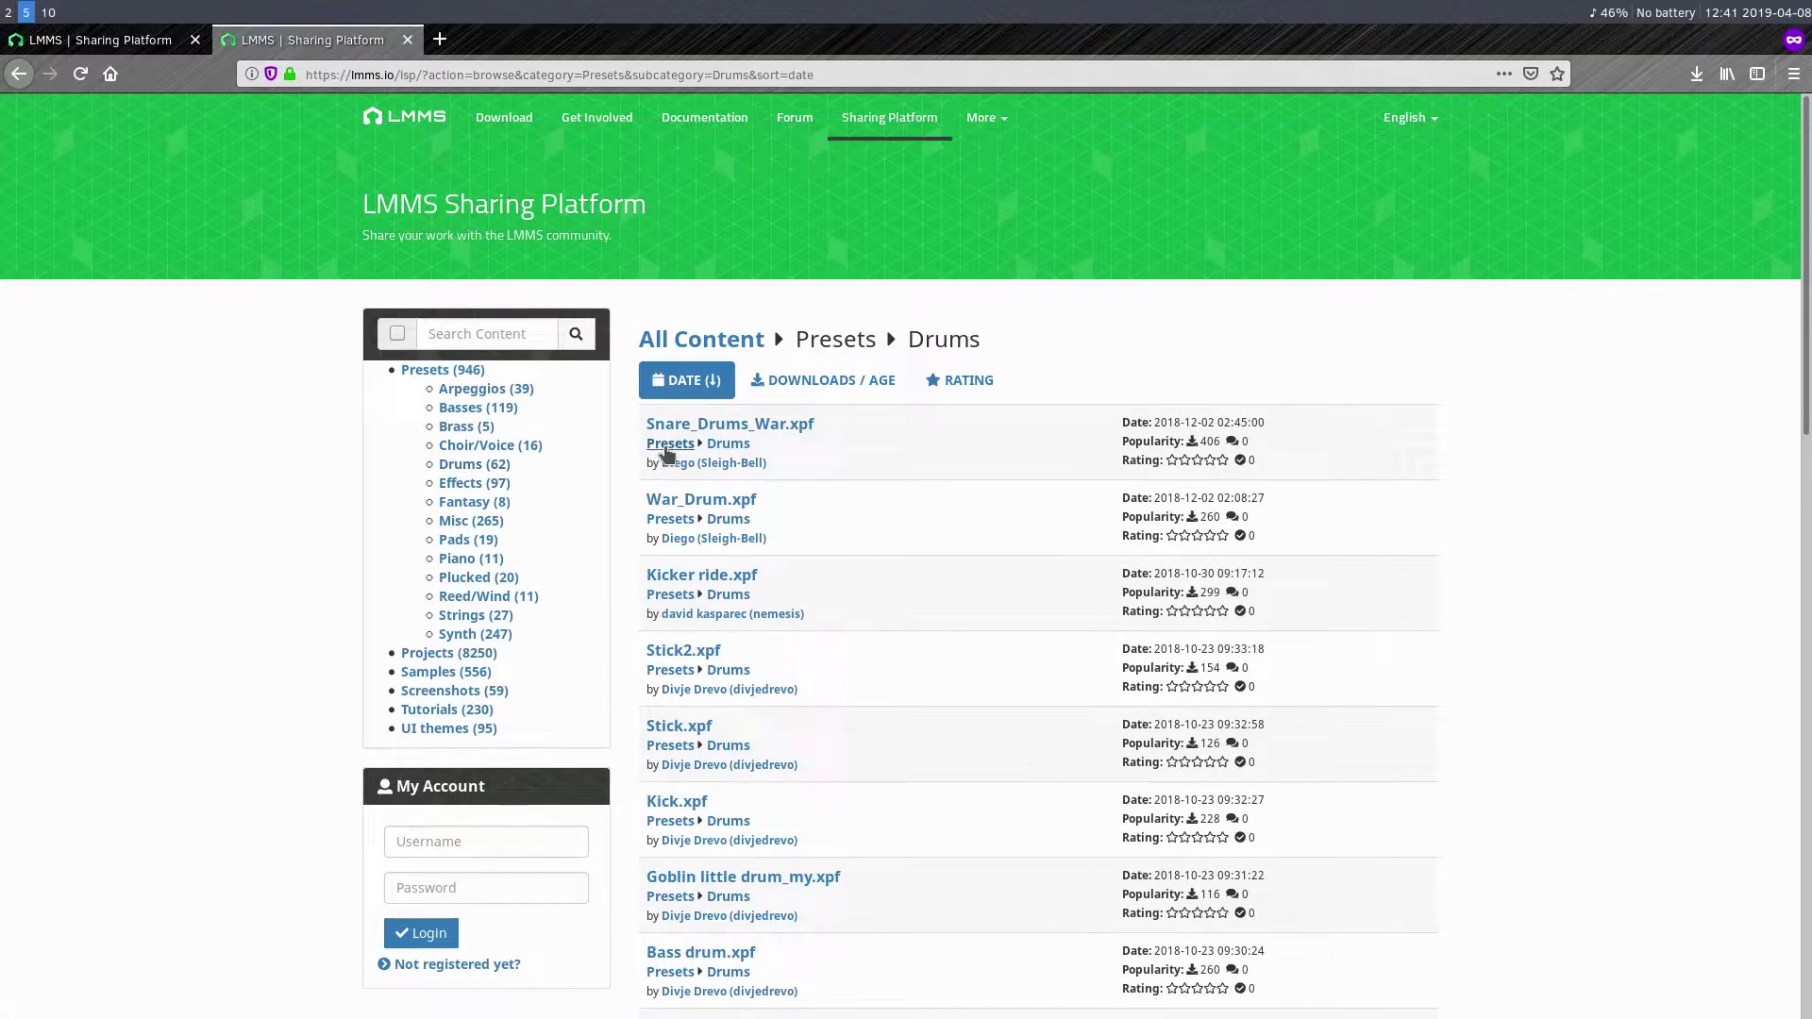
middle_click(679, 432)
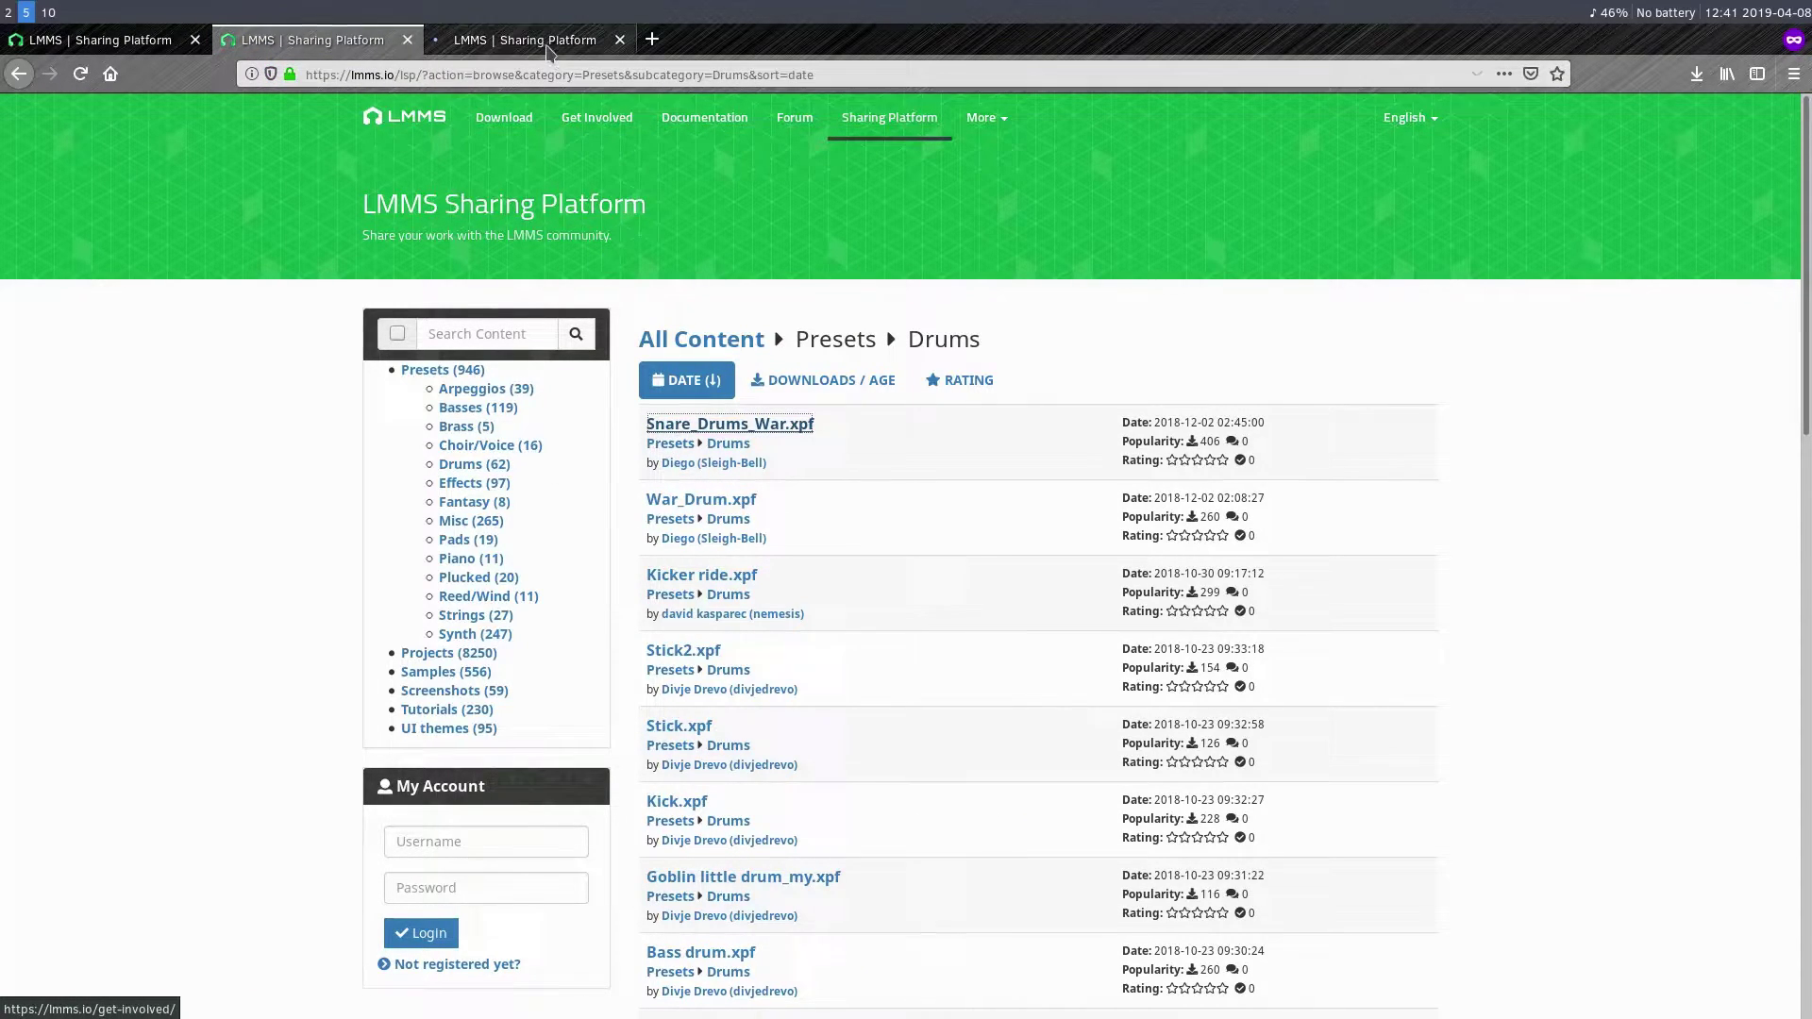
key("ctrl+Tab")
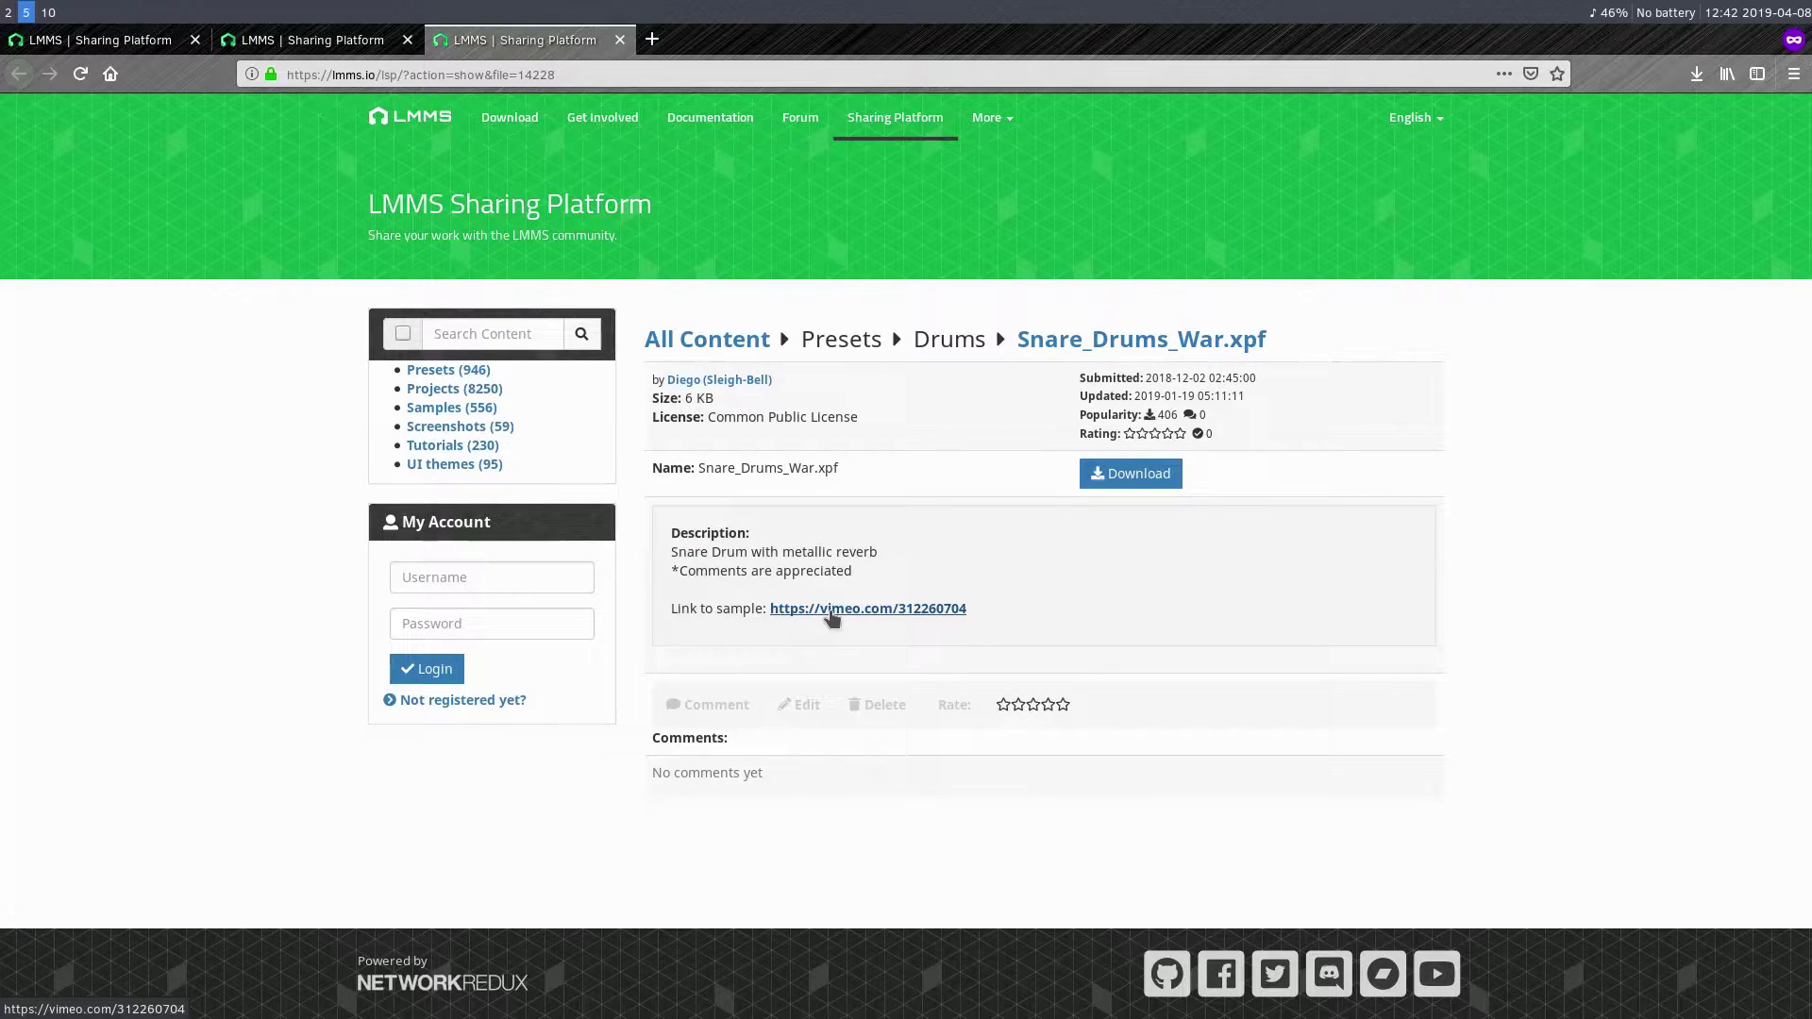
middle_click(830, 611)
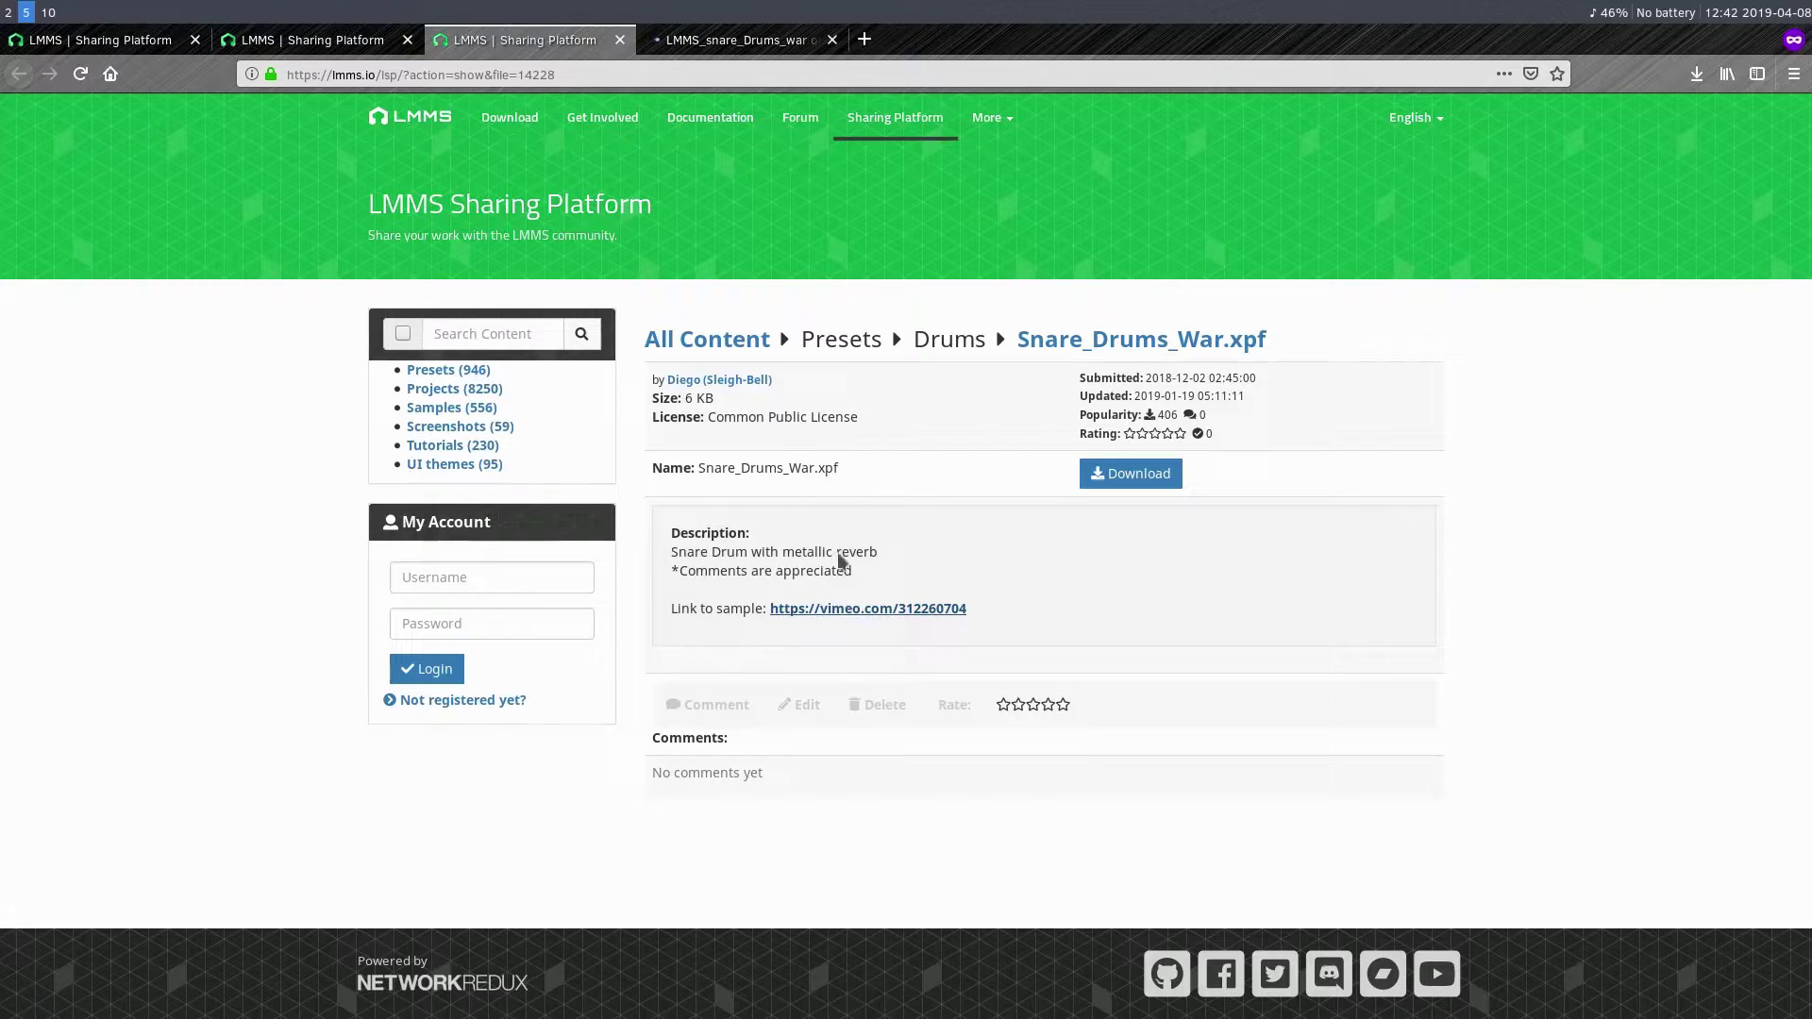
left_click(1099, 471)
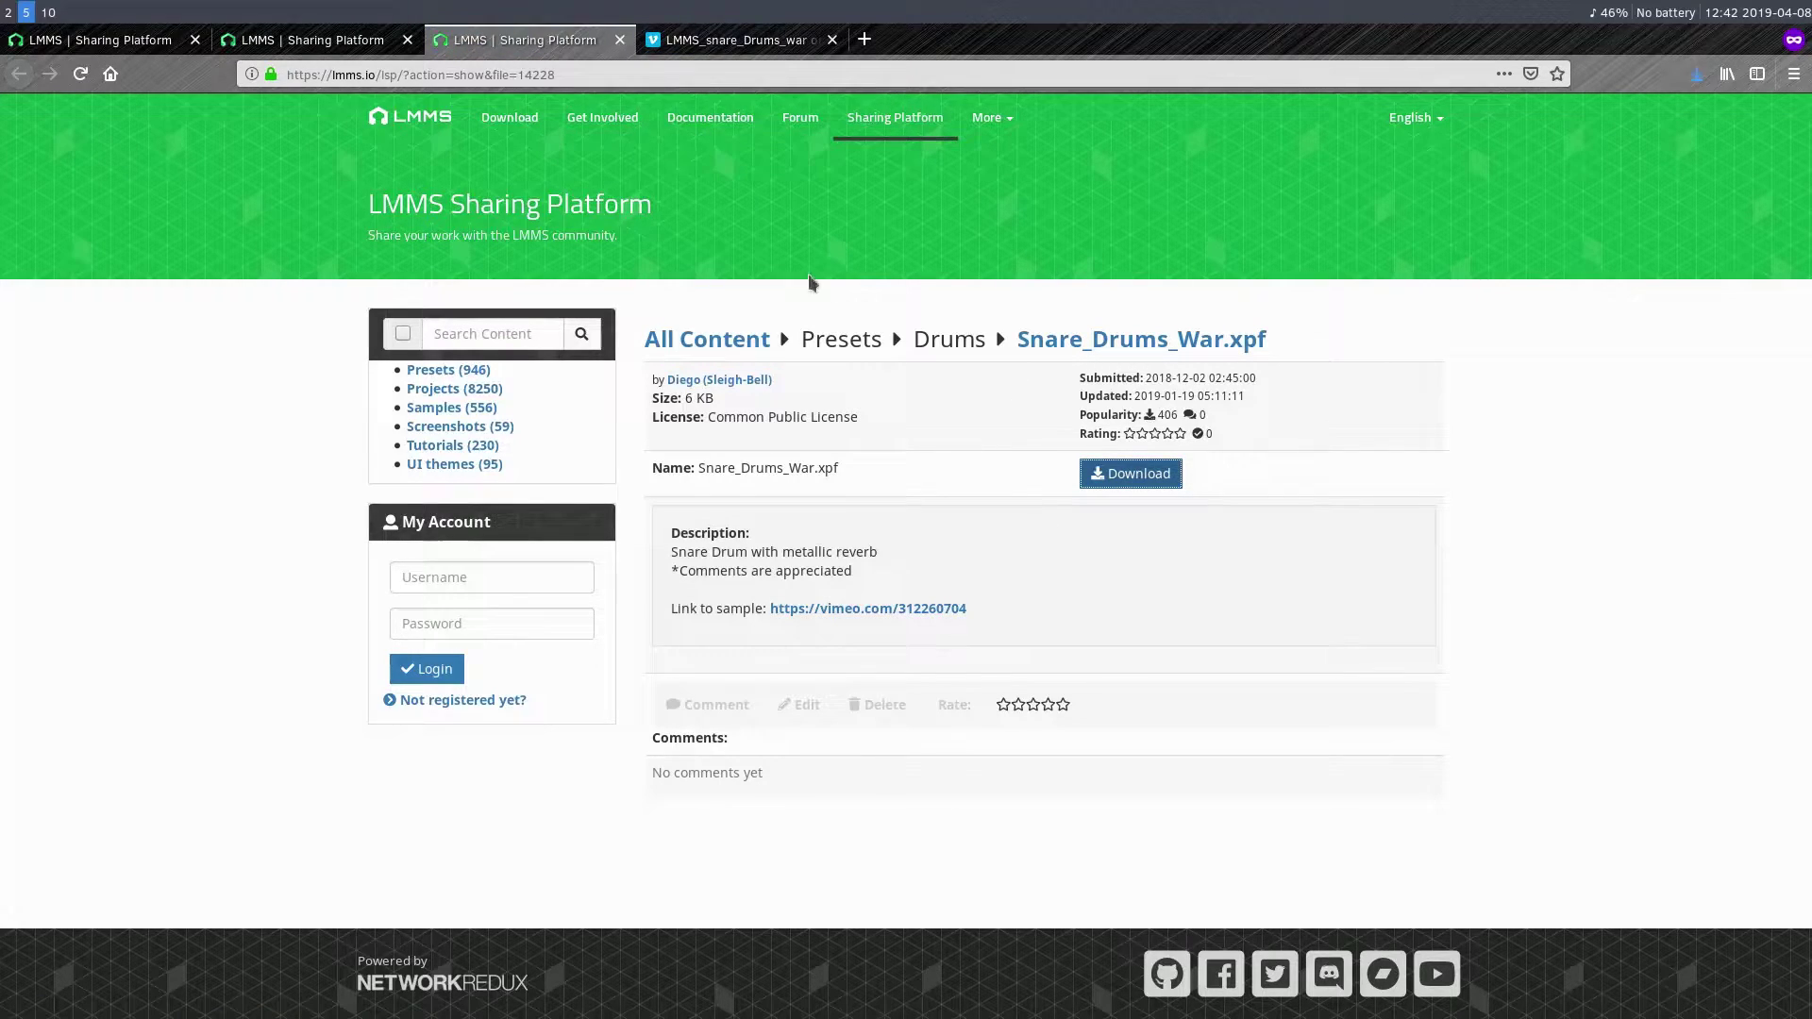
left_click(732, 40)
Step: Play the LMMS_snare_Drums_war video to about 00:11, pause it, and close the Vimeo tab
left_click(489, 637)
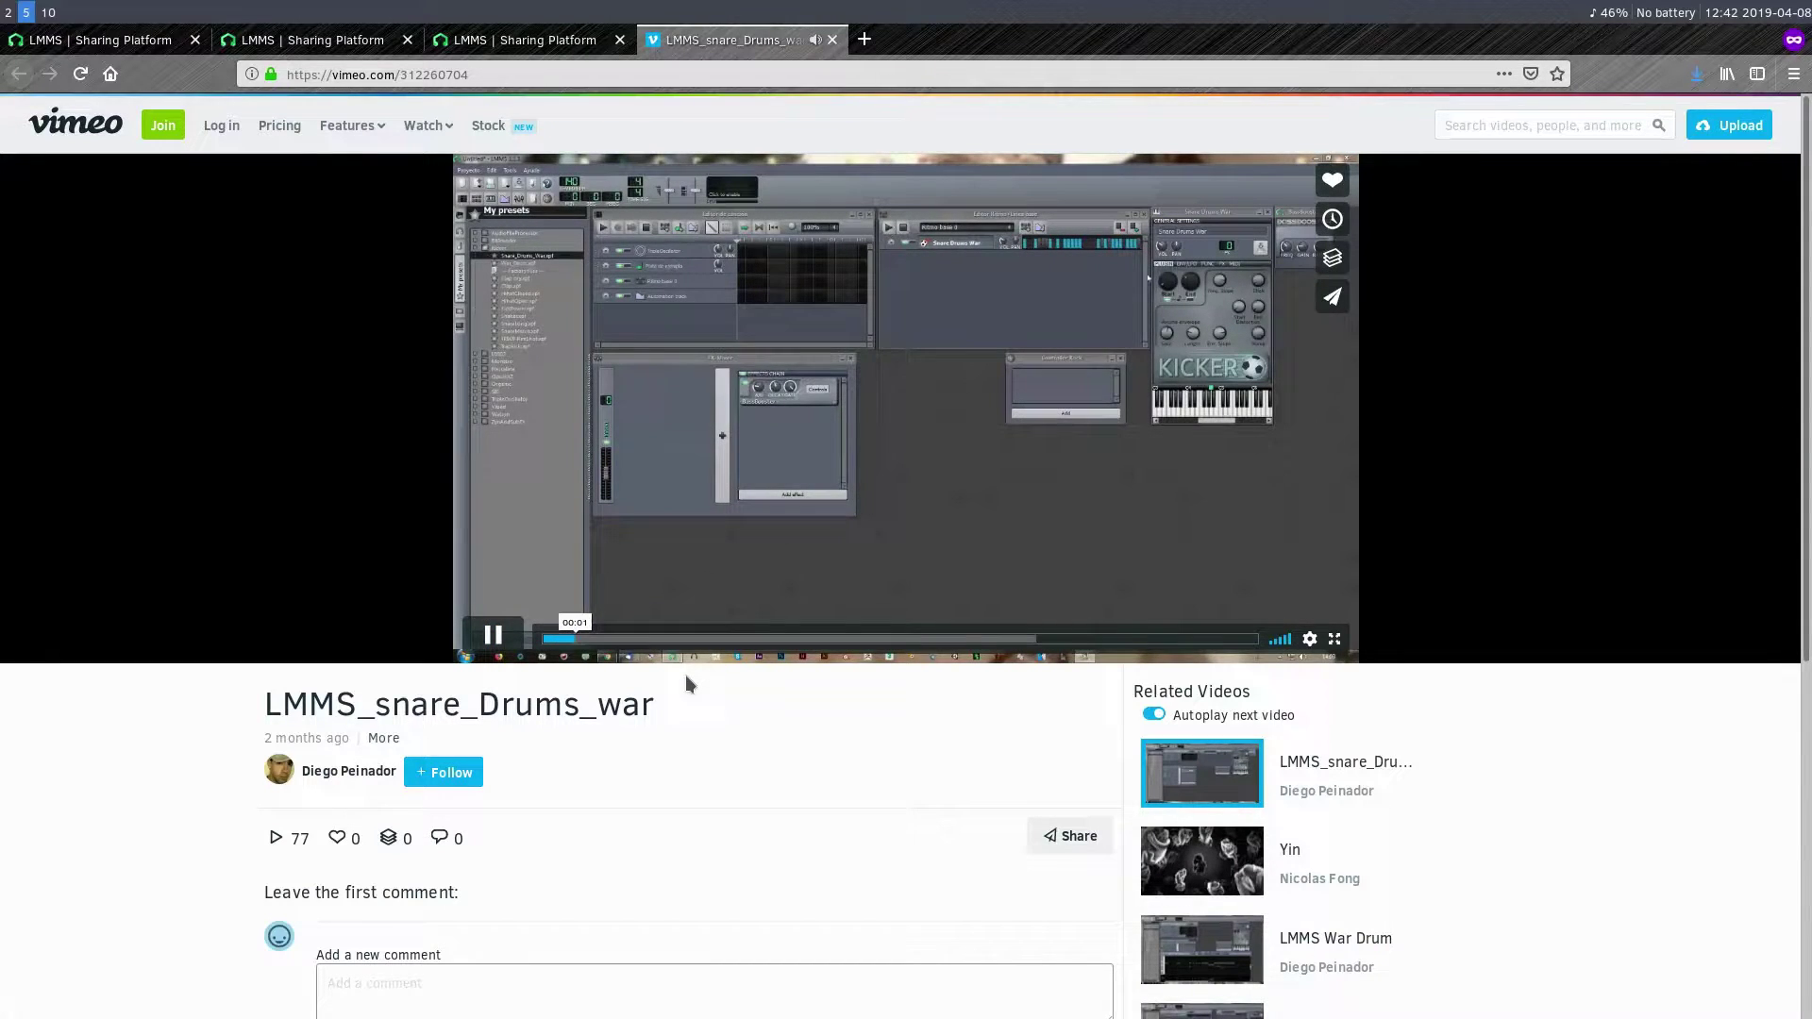
left_click(490, 639)
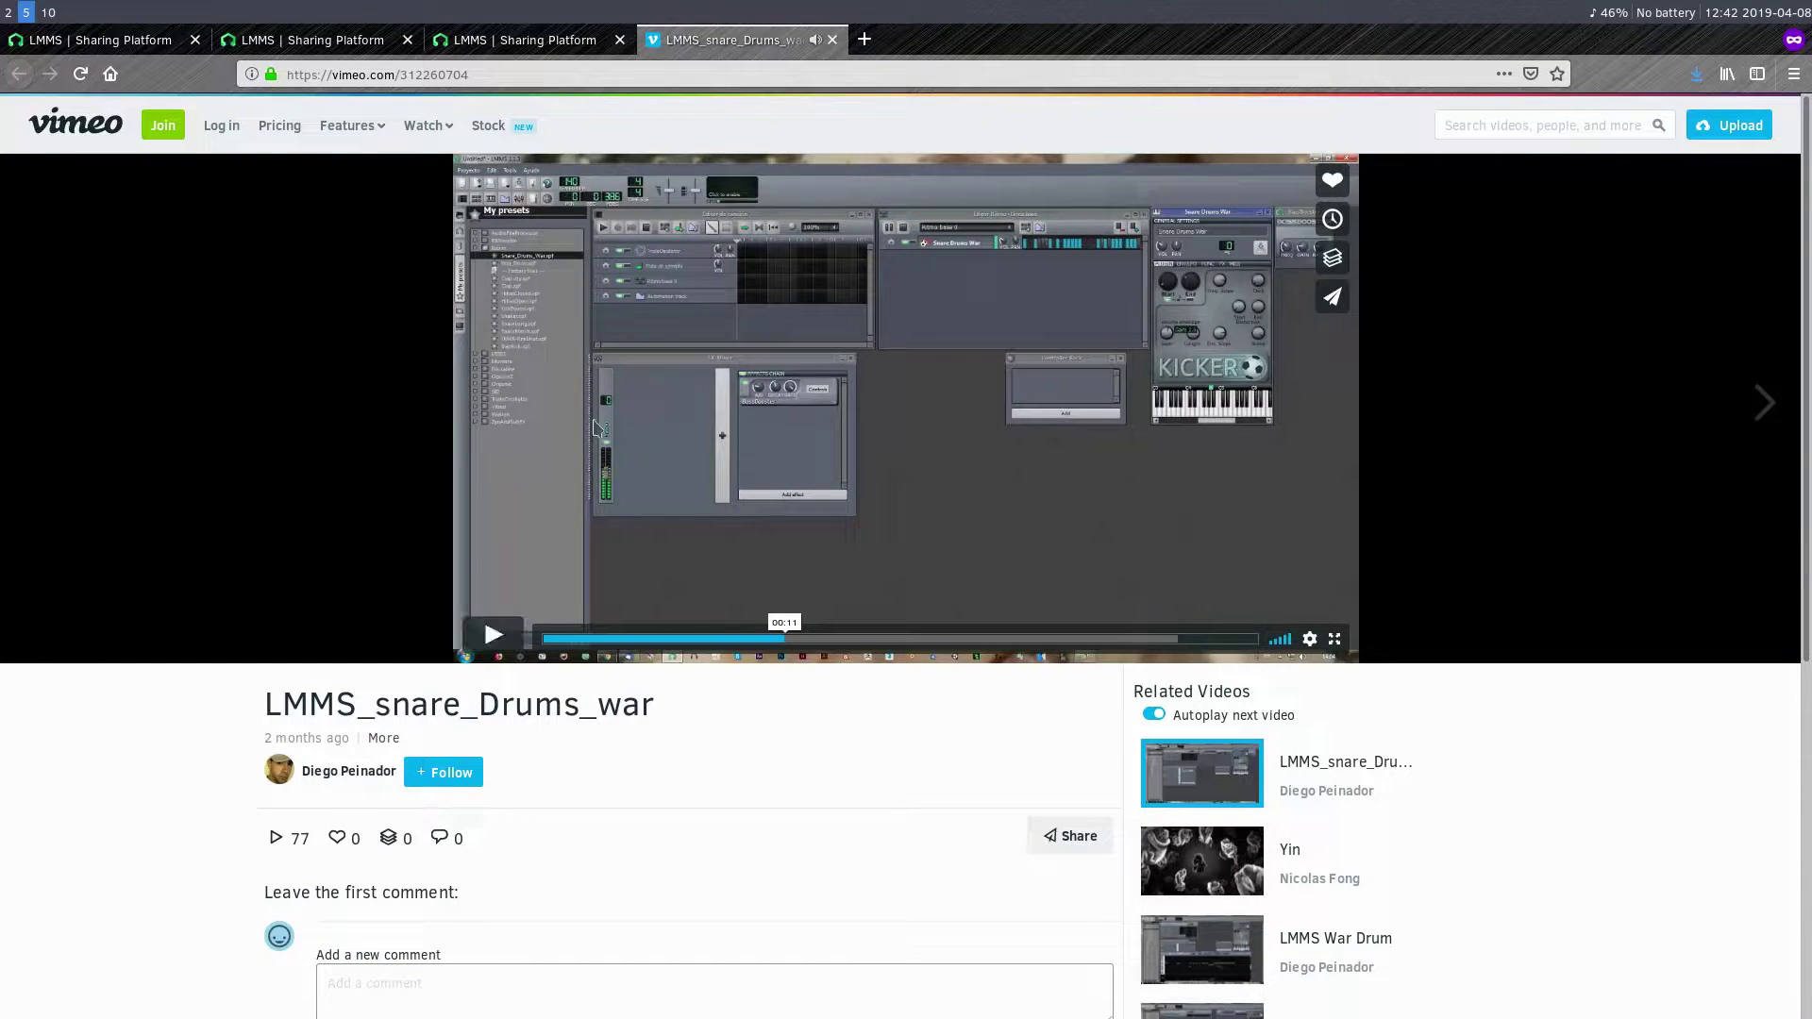
left_click(832, 40)
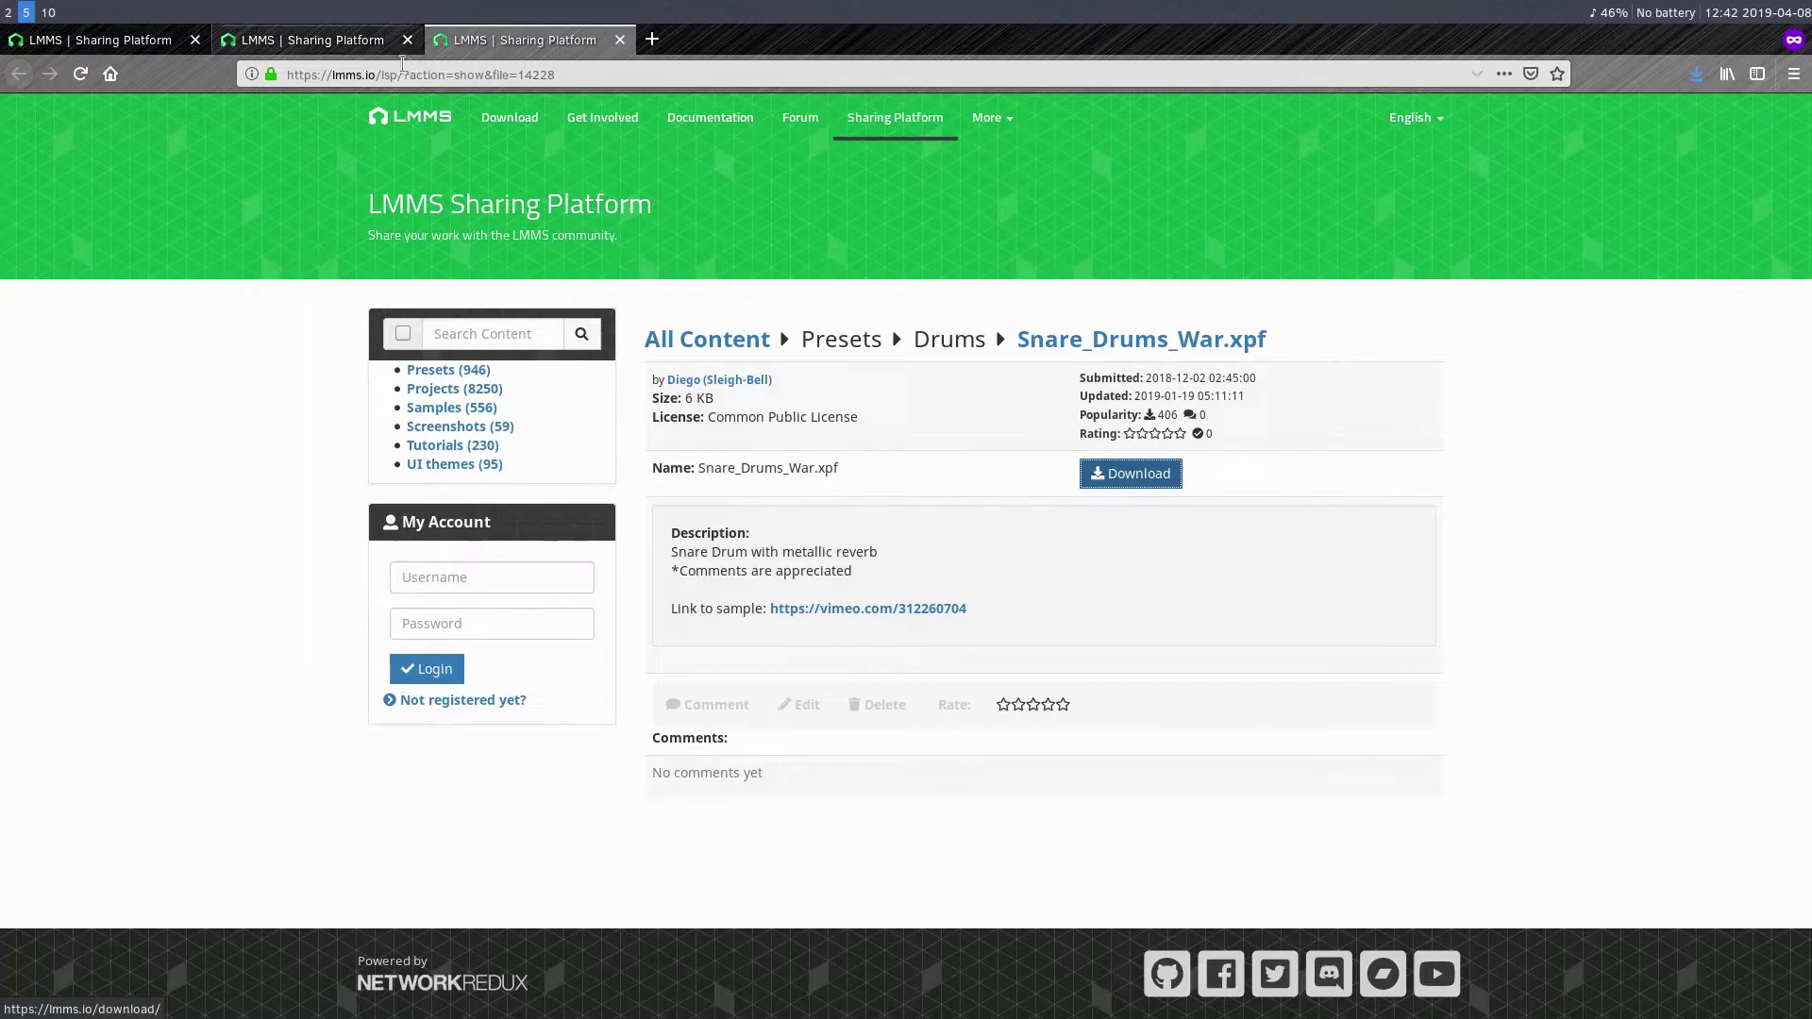
Step: Sort the drum presets by rating, then browse the Projects (8250) category
left_click(350, 45)
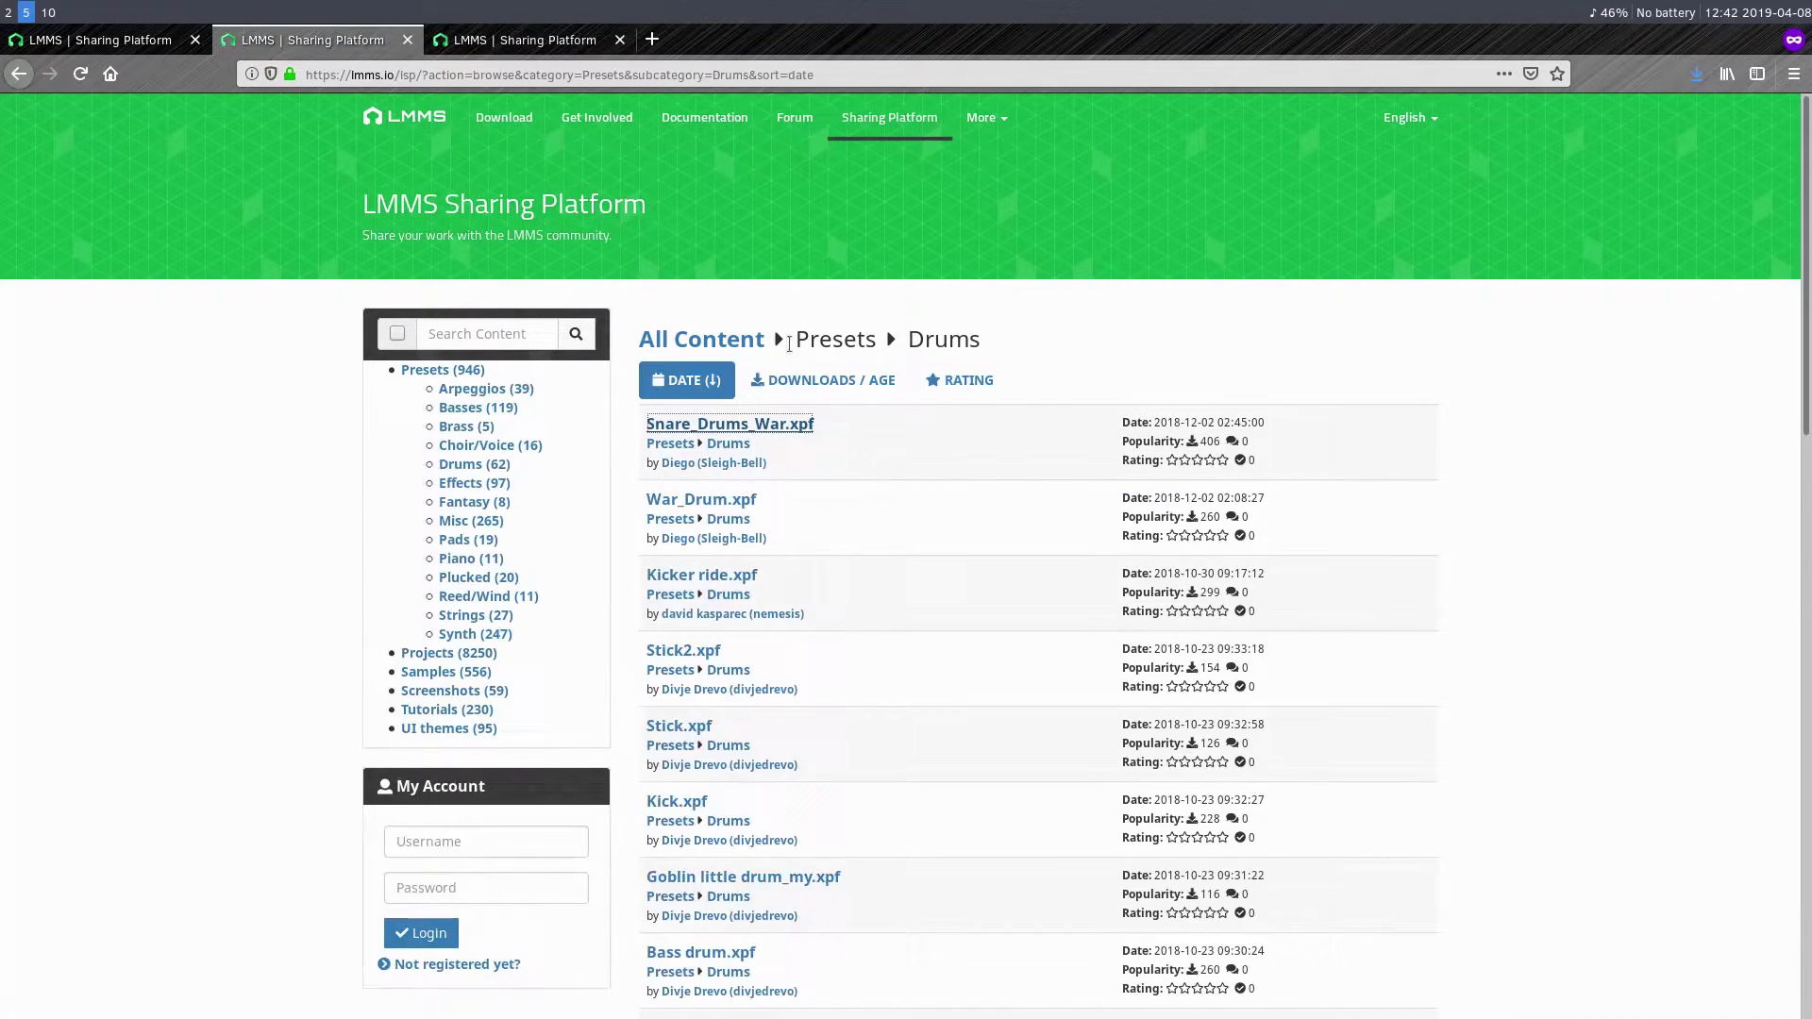
left_click(981, 382)
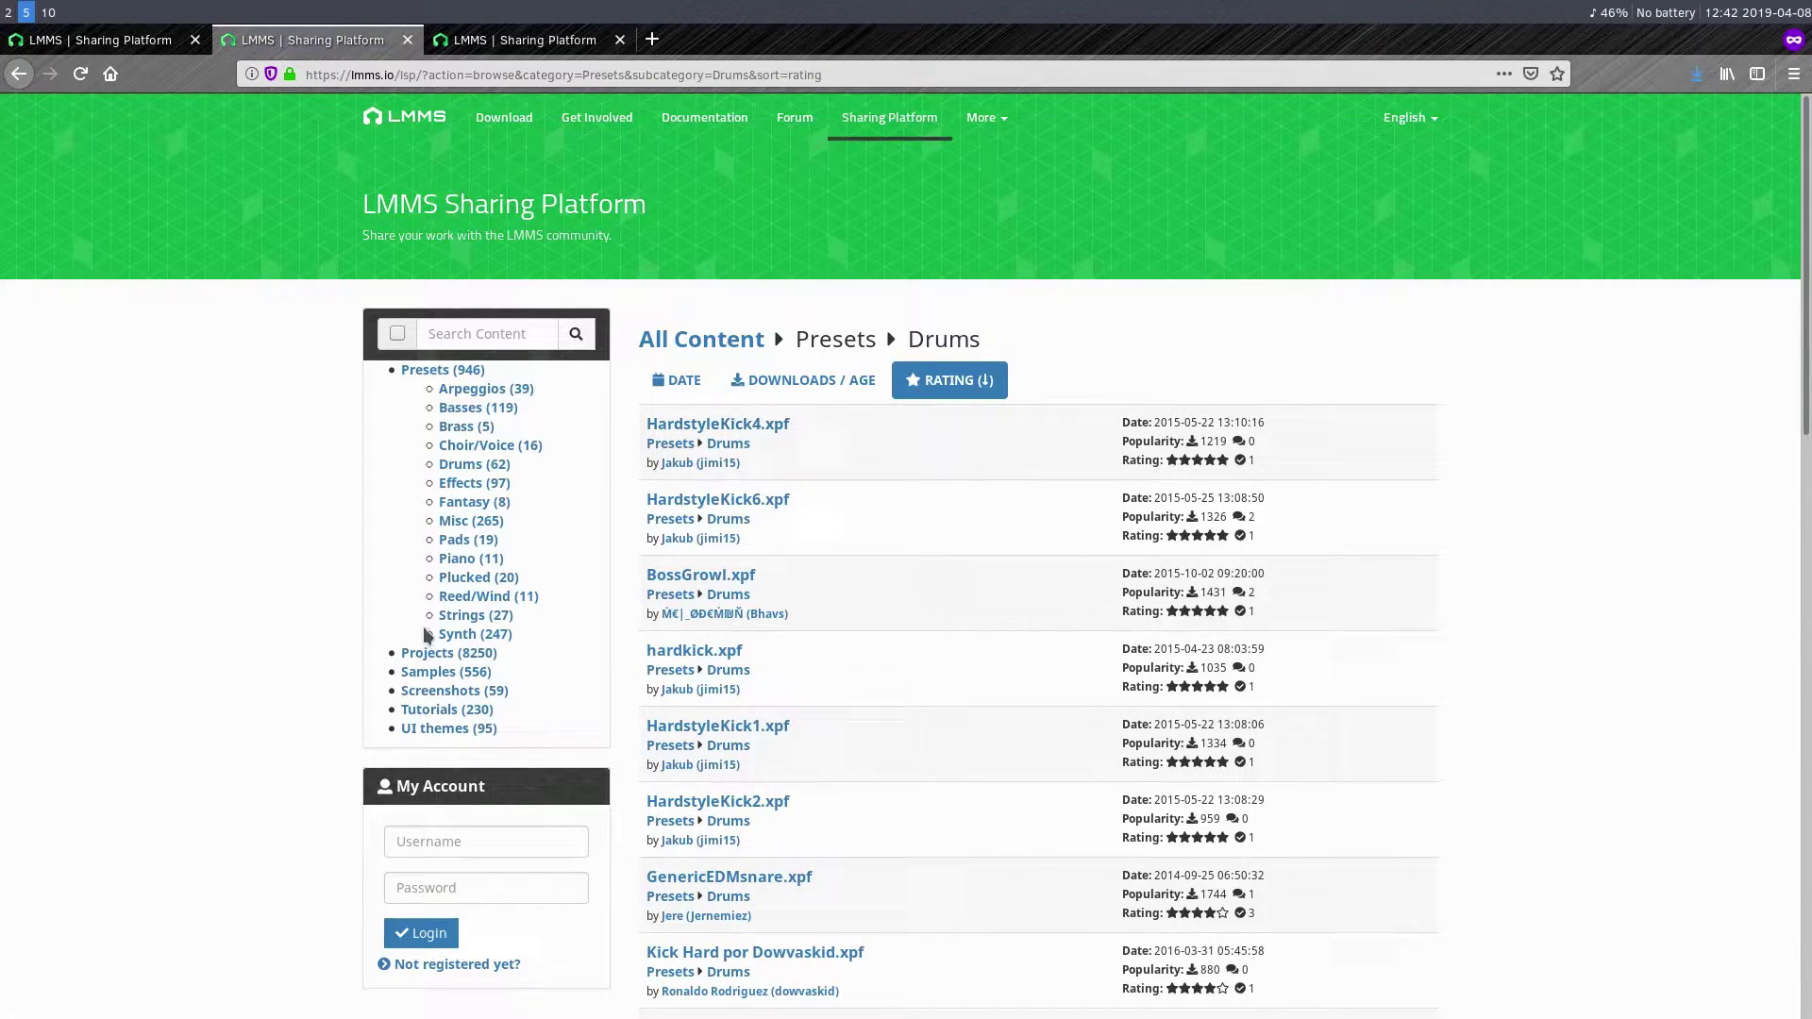
left_click(422, 658)
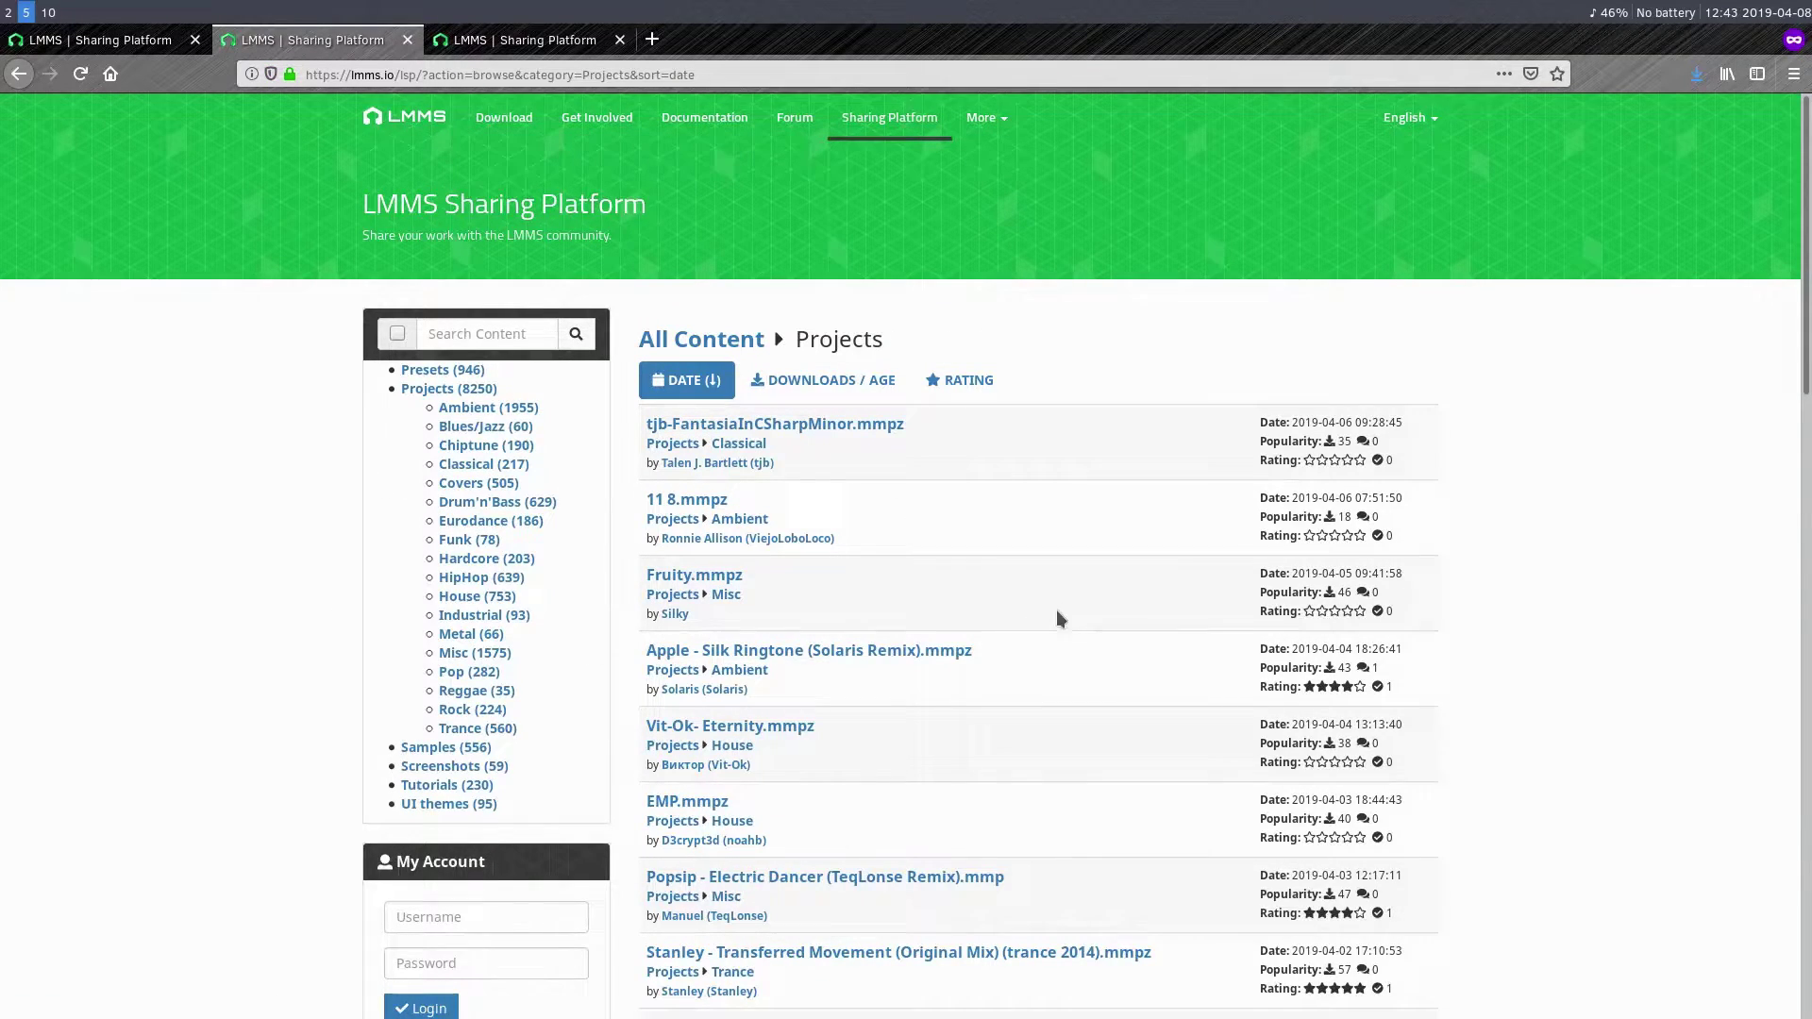
Step: Search the sharing platform's content for 'daft'
scroll(875, 659, "down", 1)
scroll(526, 307, "up", 1)
type("daft")
key("Return")
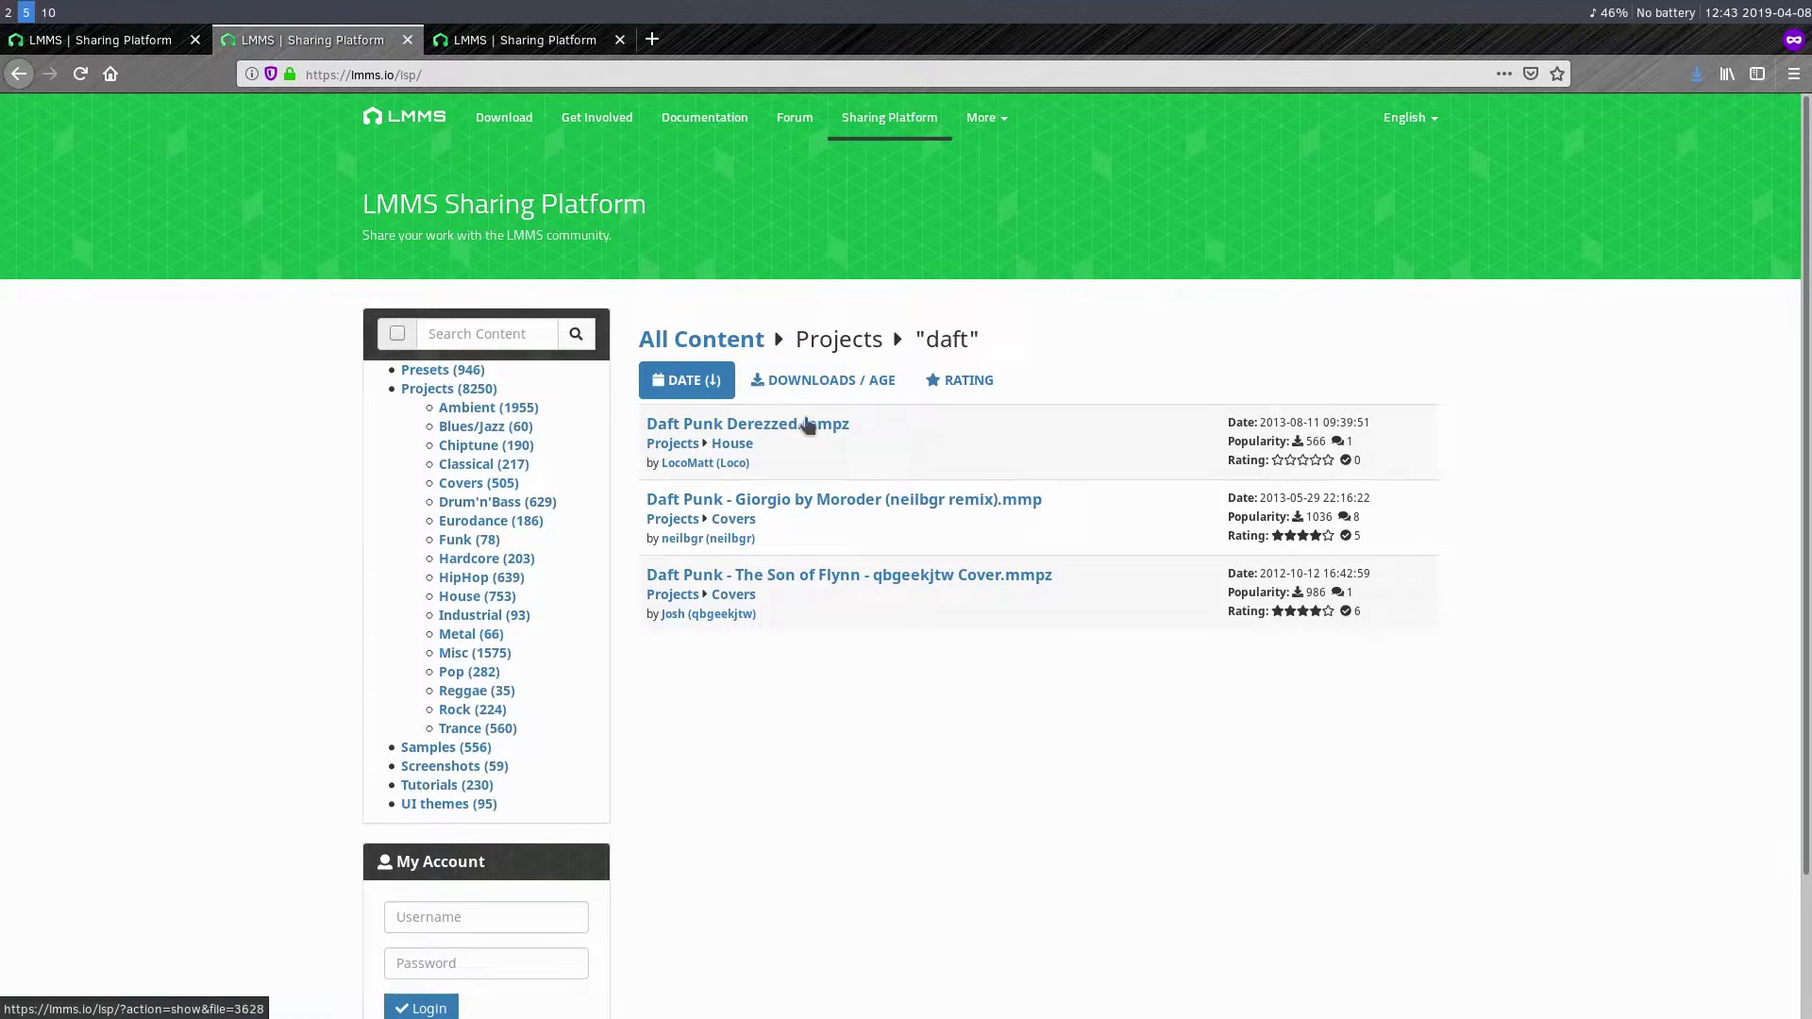
Step: Open Daft Punk Derezzed.mmpz and the Giorgio by Moroder remix, then play the Giorgio SoundCloud preview
middle_click(737, 431)
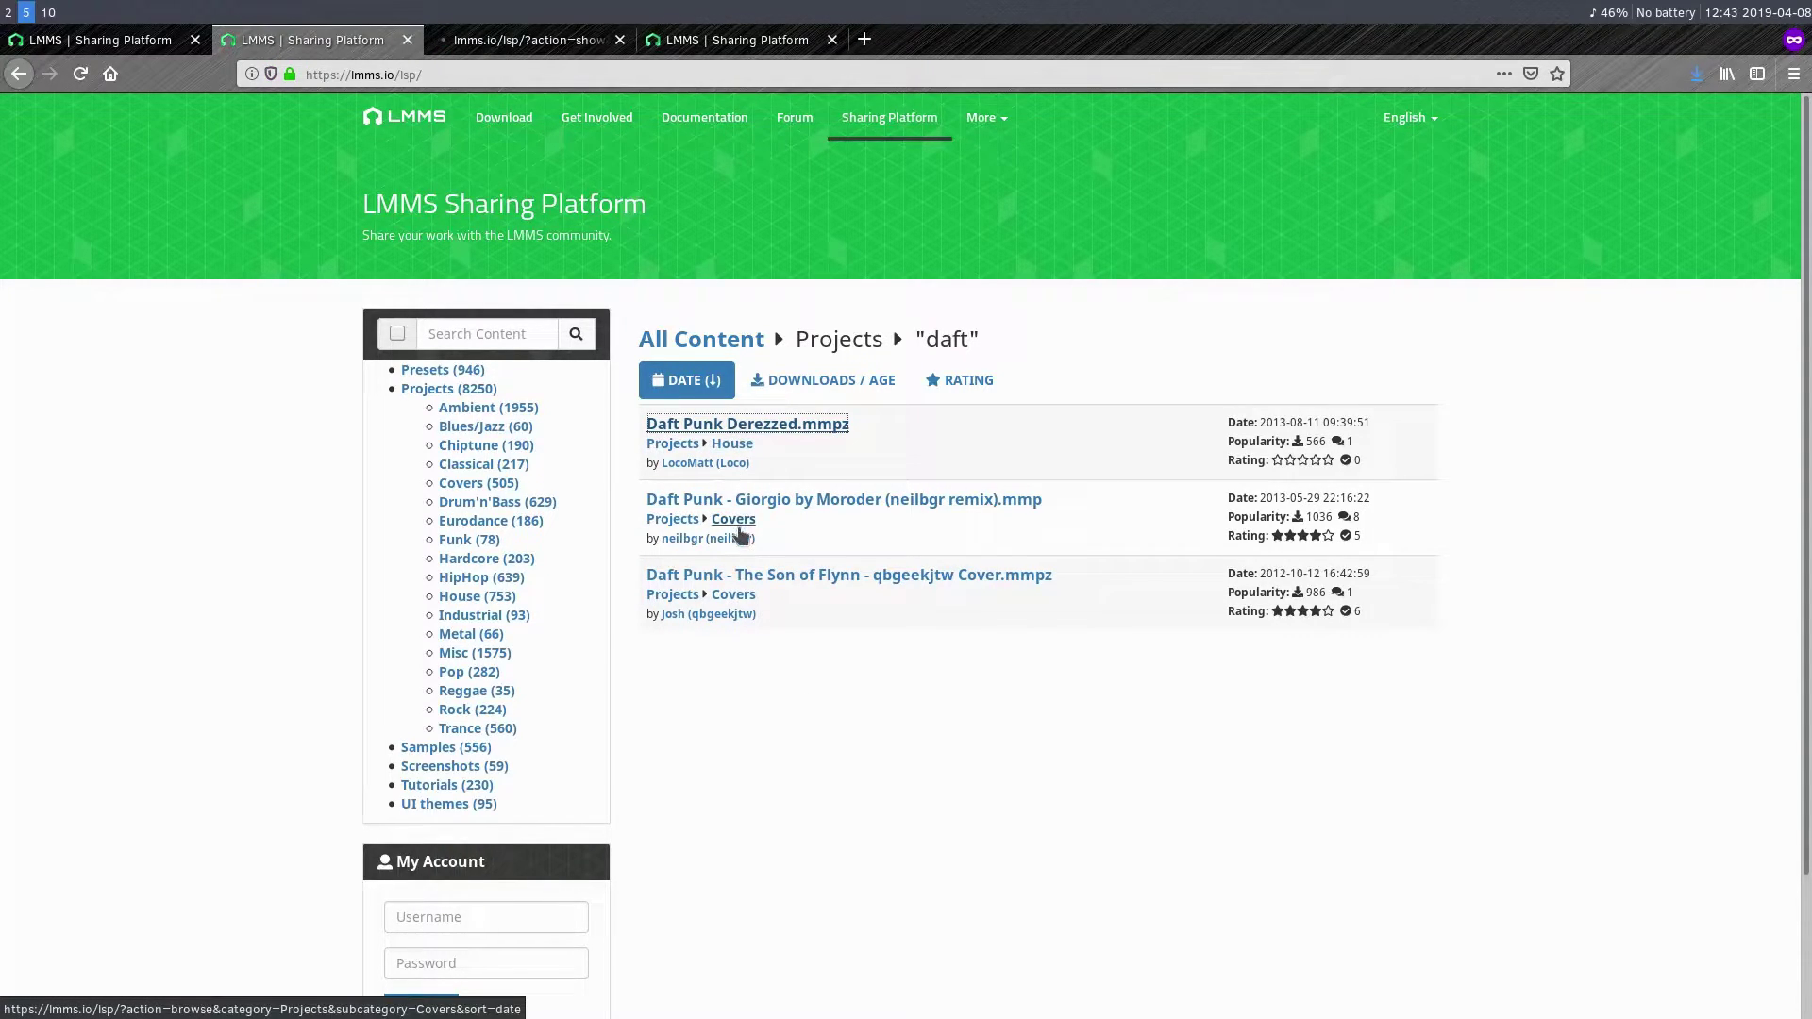
middle_click(769, 507)
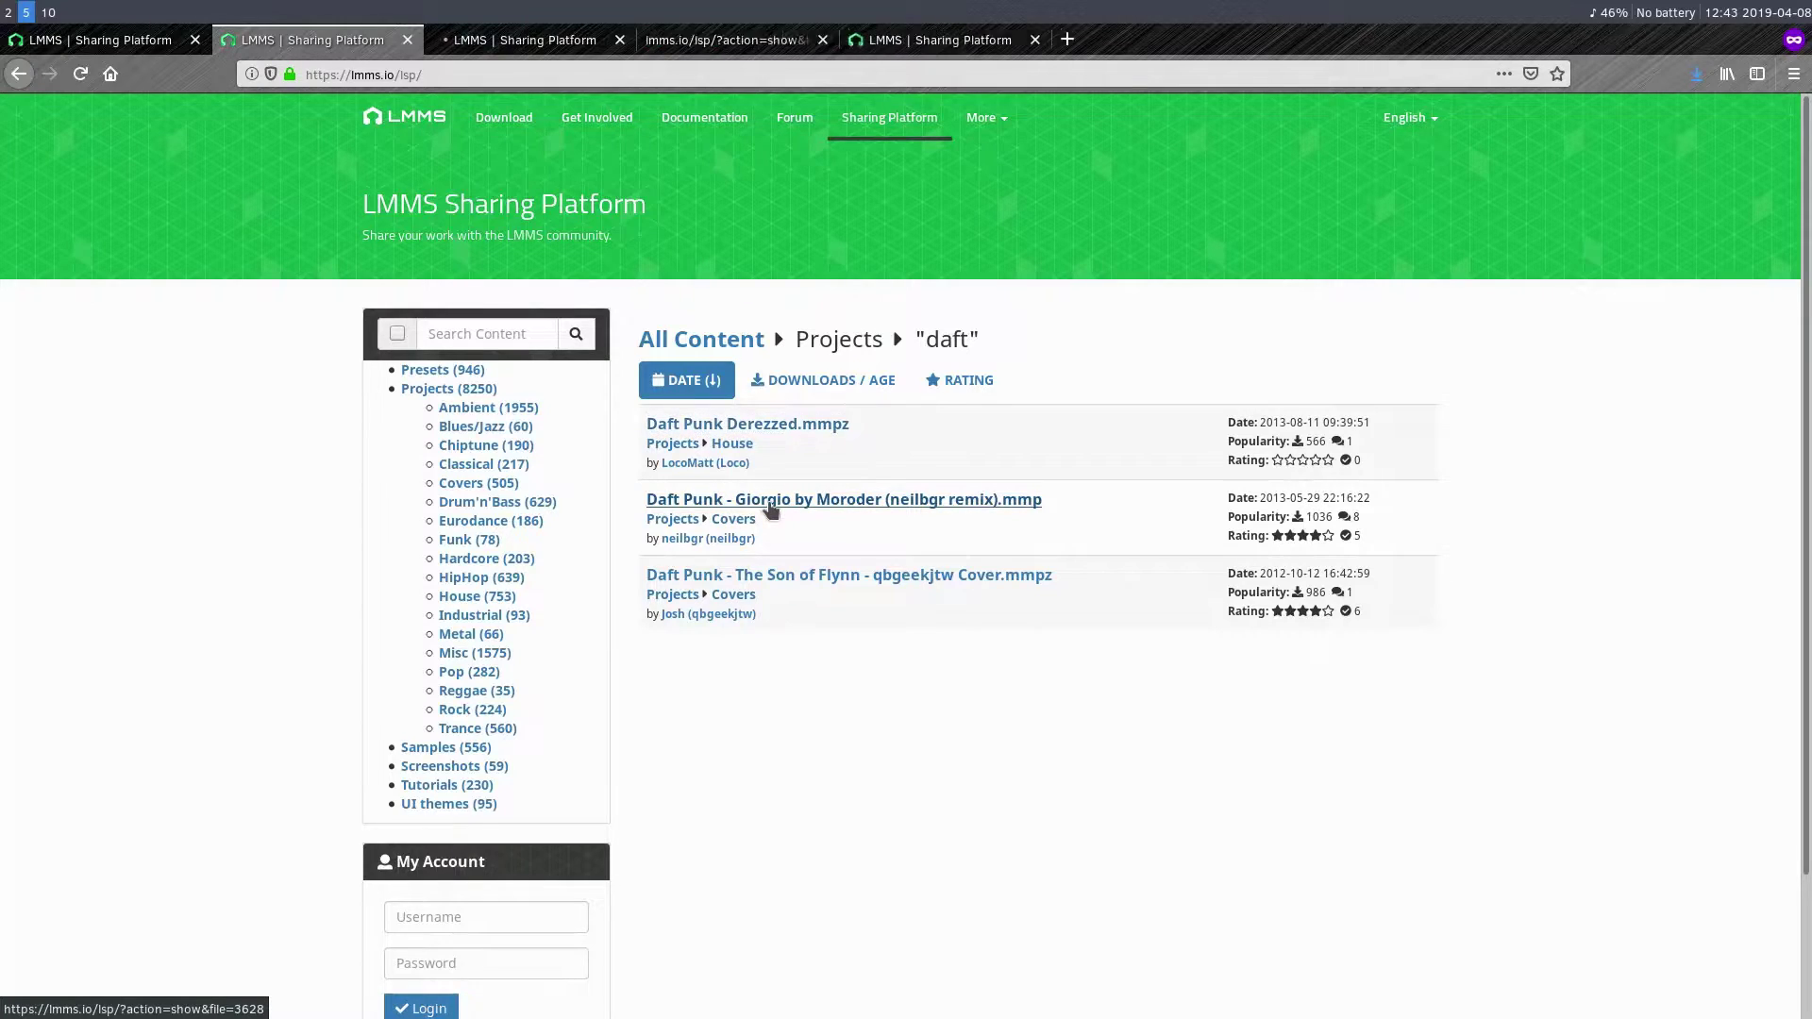
left_click(769, 40)
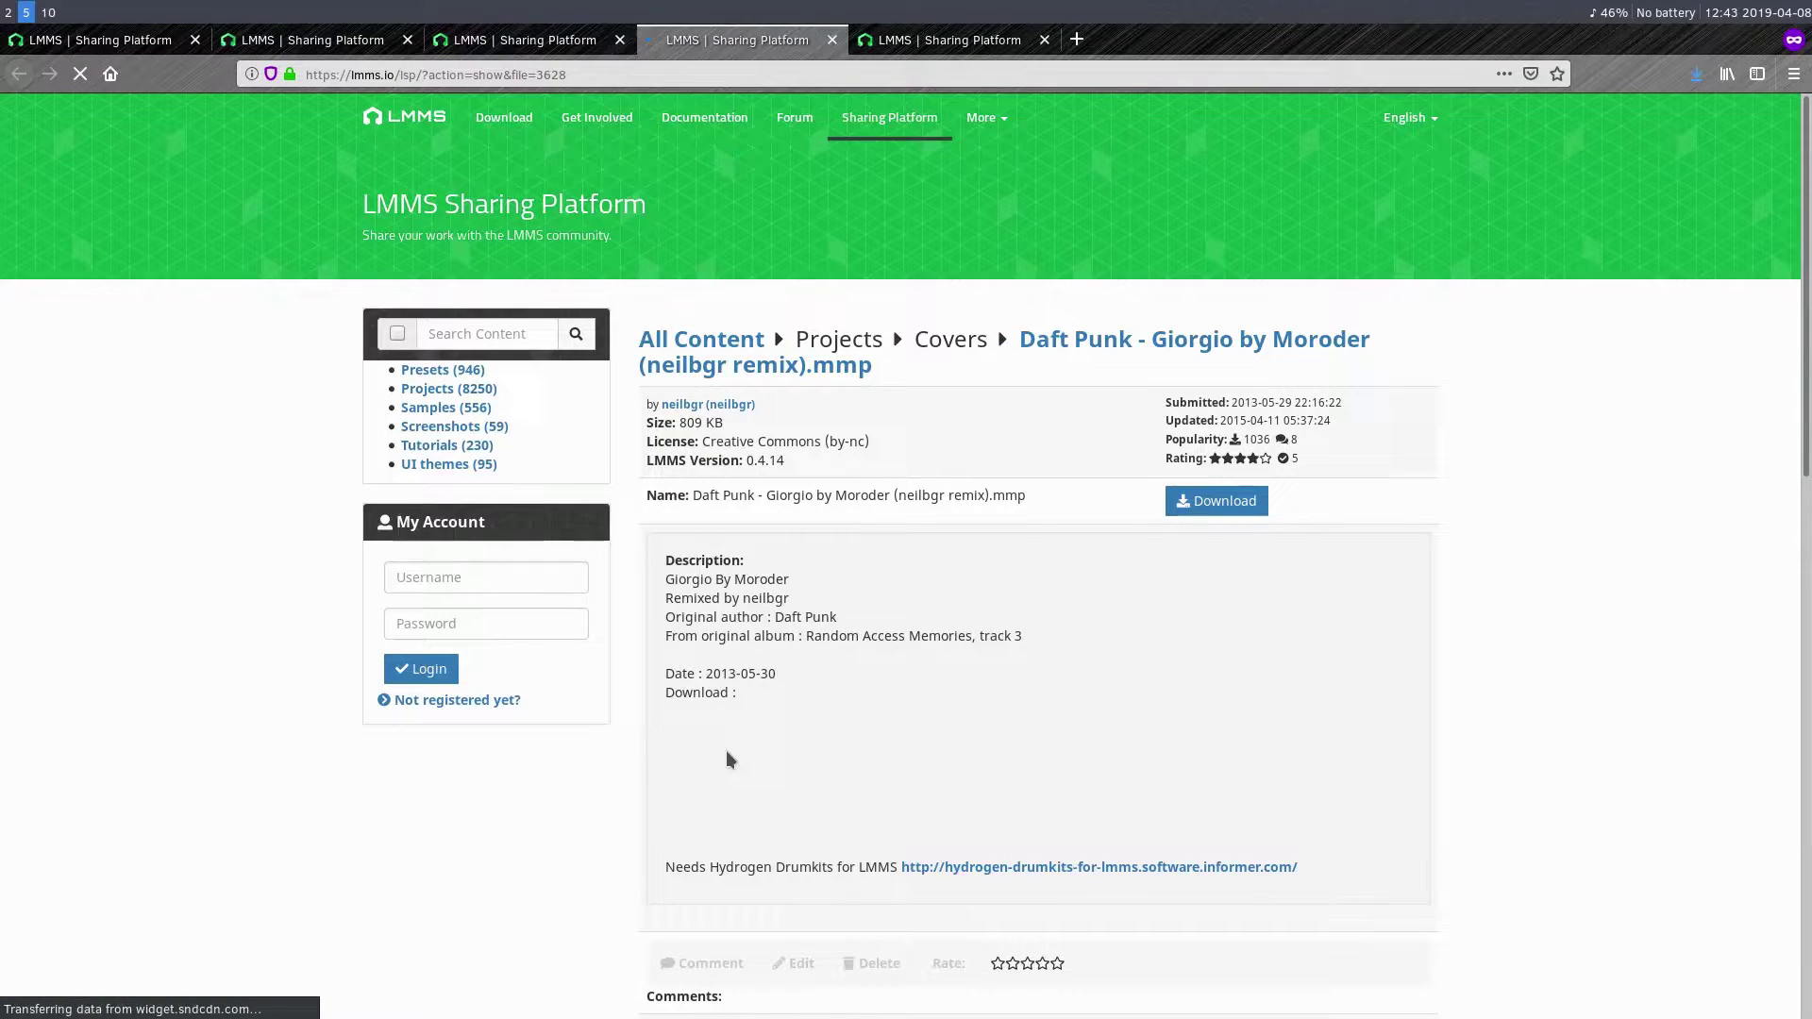
scroll(864, 736, "down", 1)
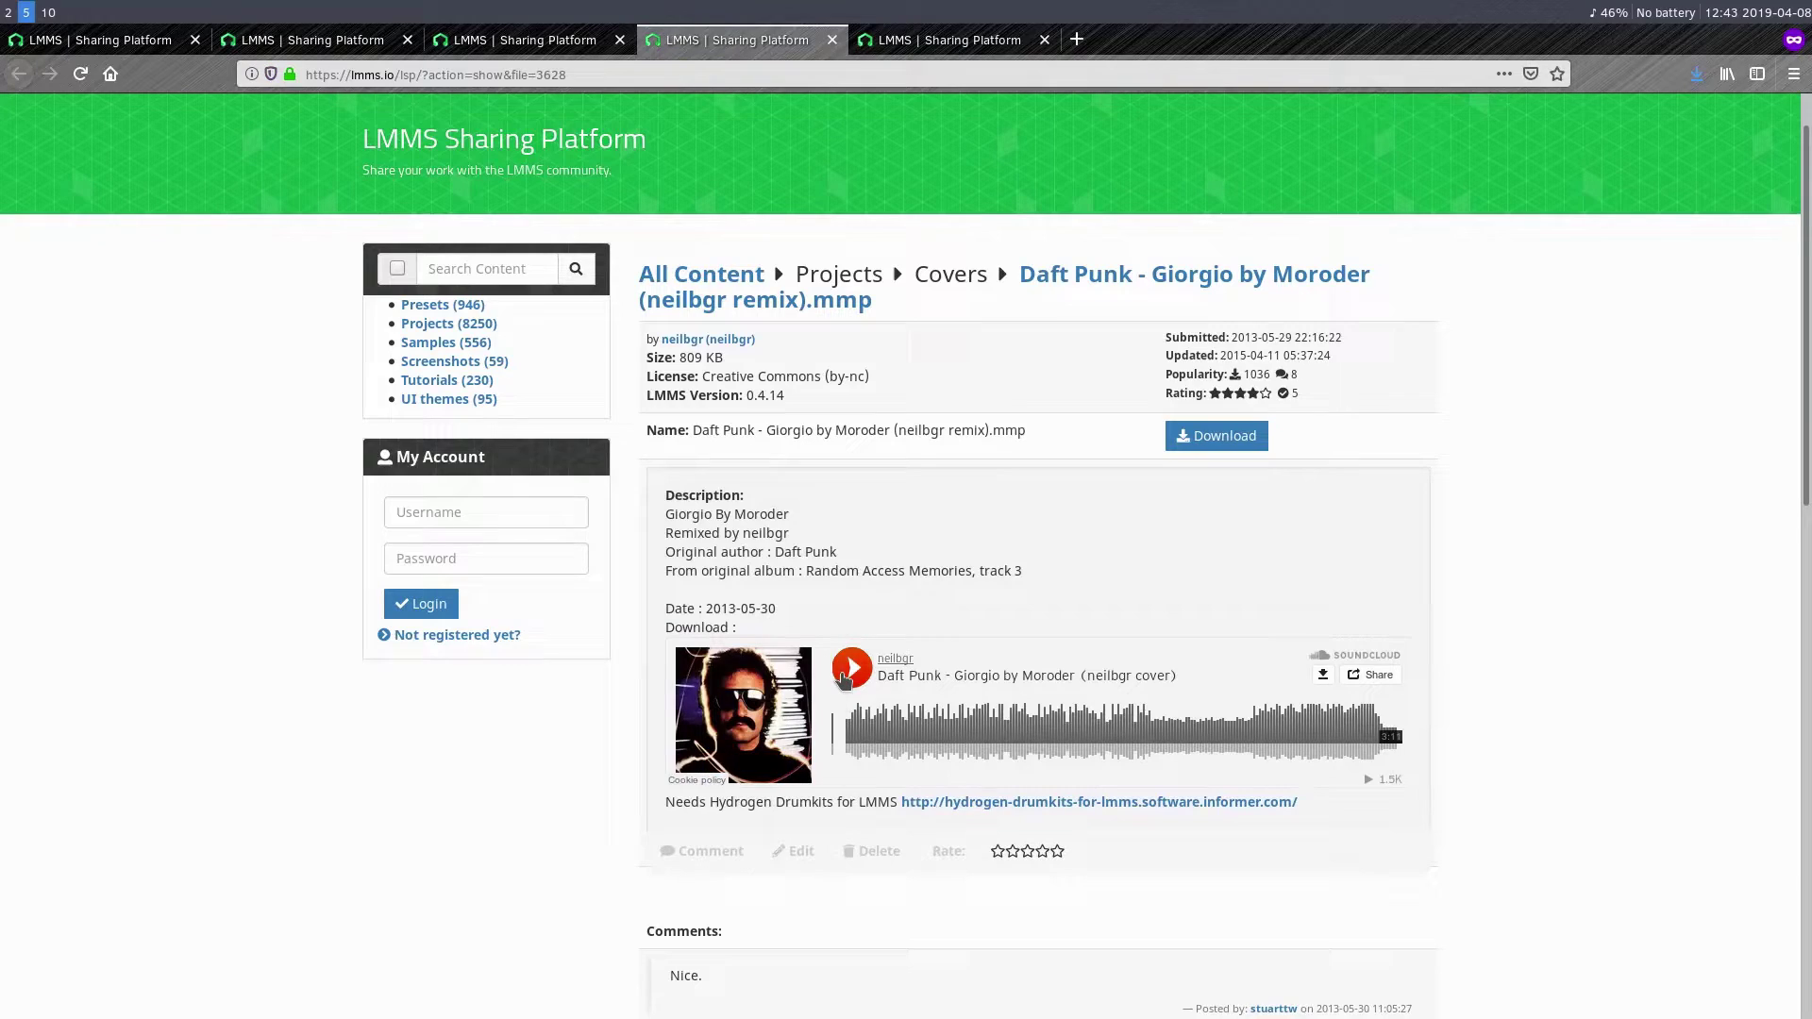
left_click(852, 672)
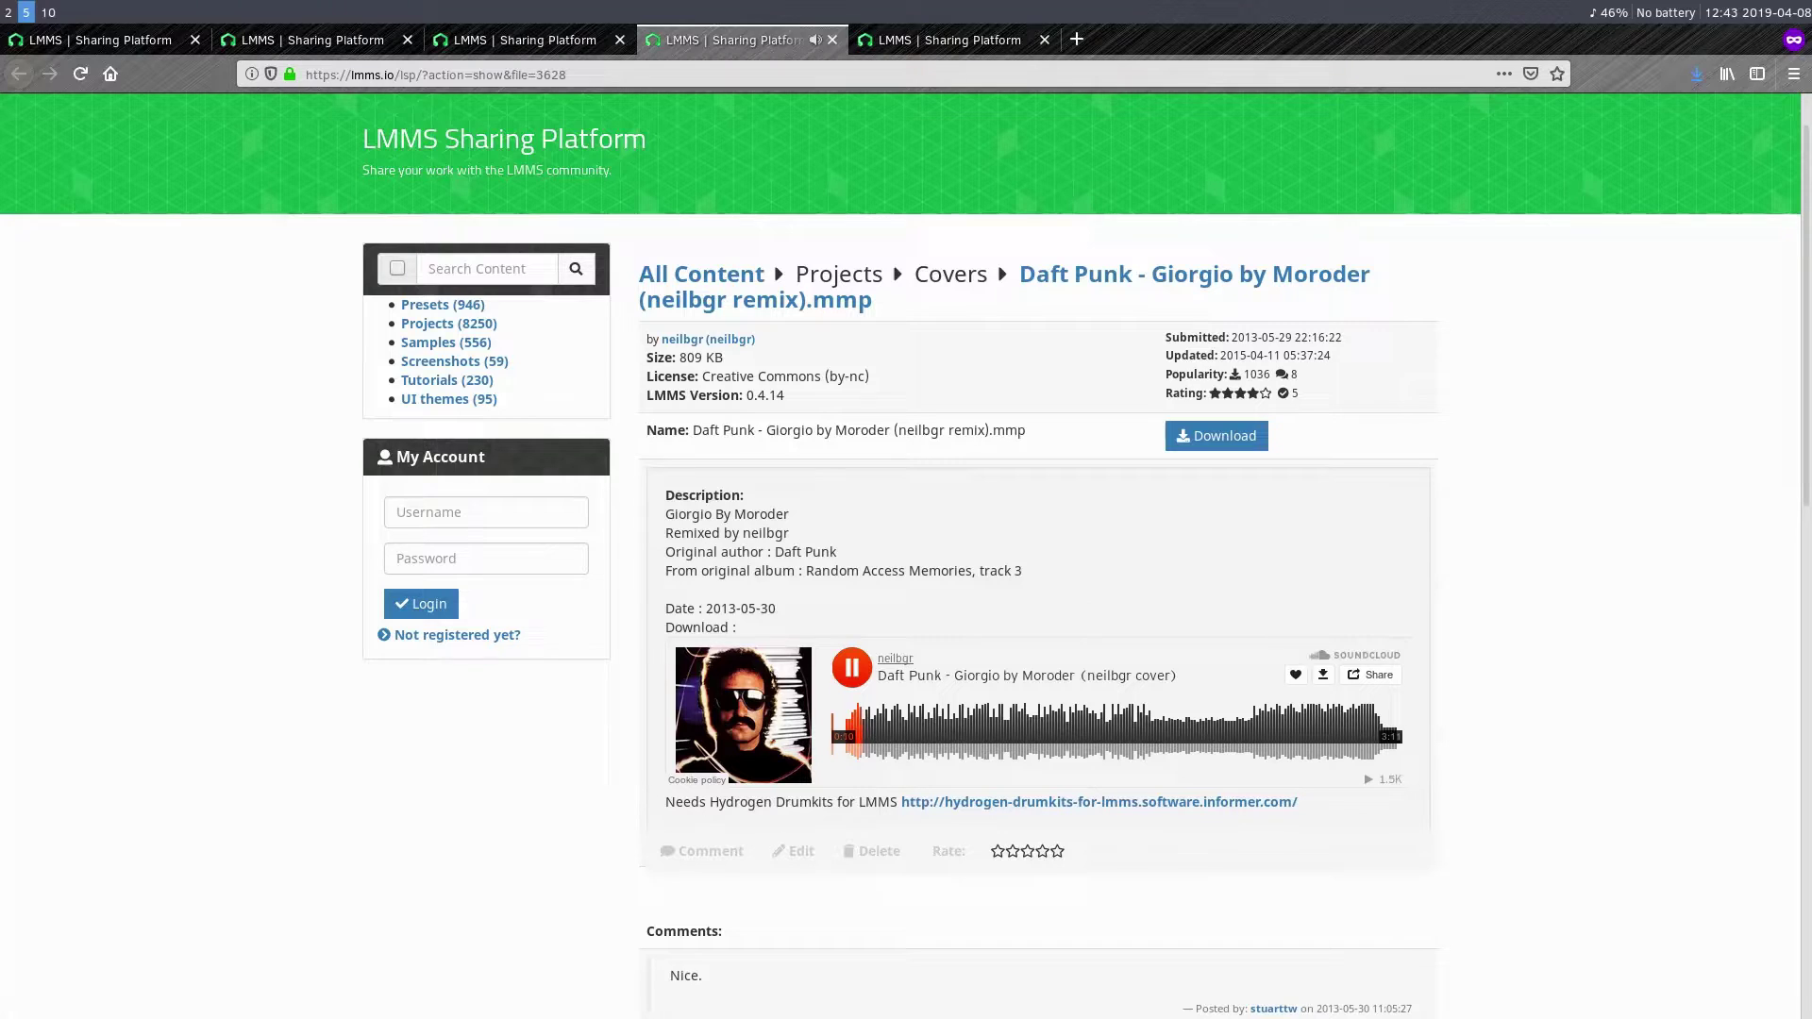
Step: Pause the web preview and start playing the loaded Giorgio song in LMMS
left_click(851, 667)
left_click(5, 13)
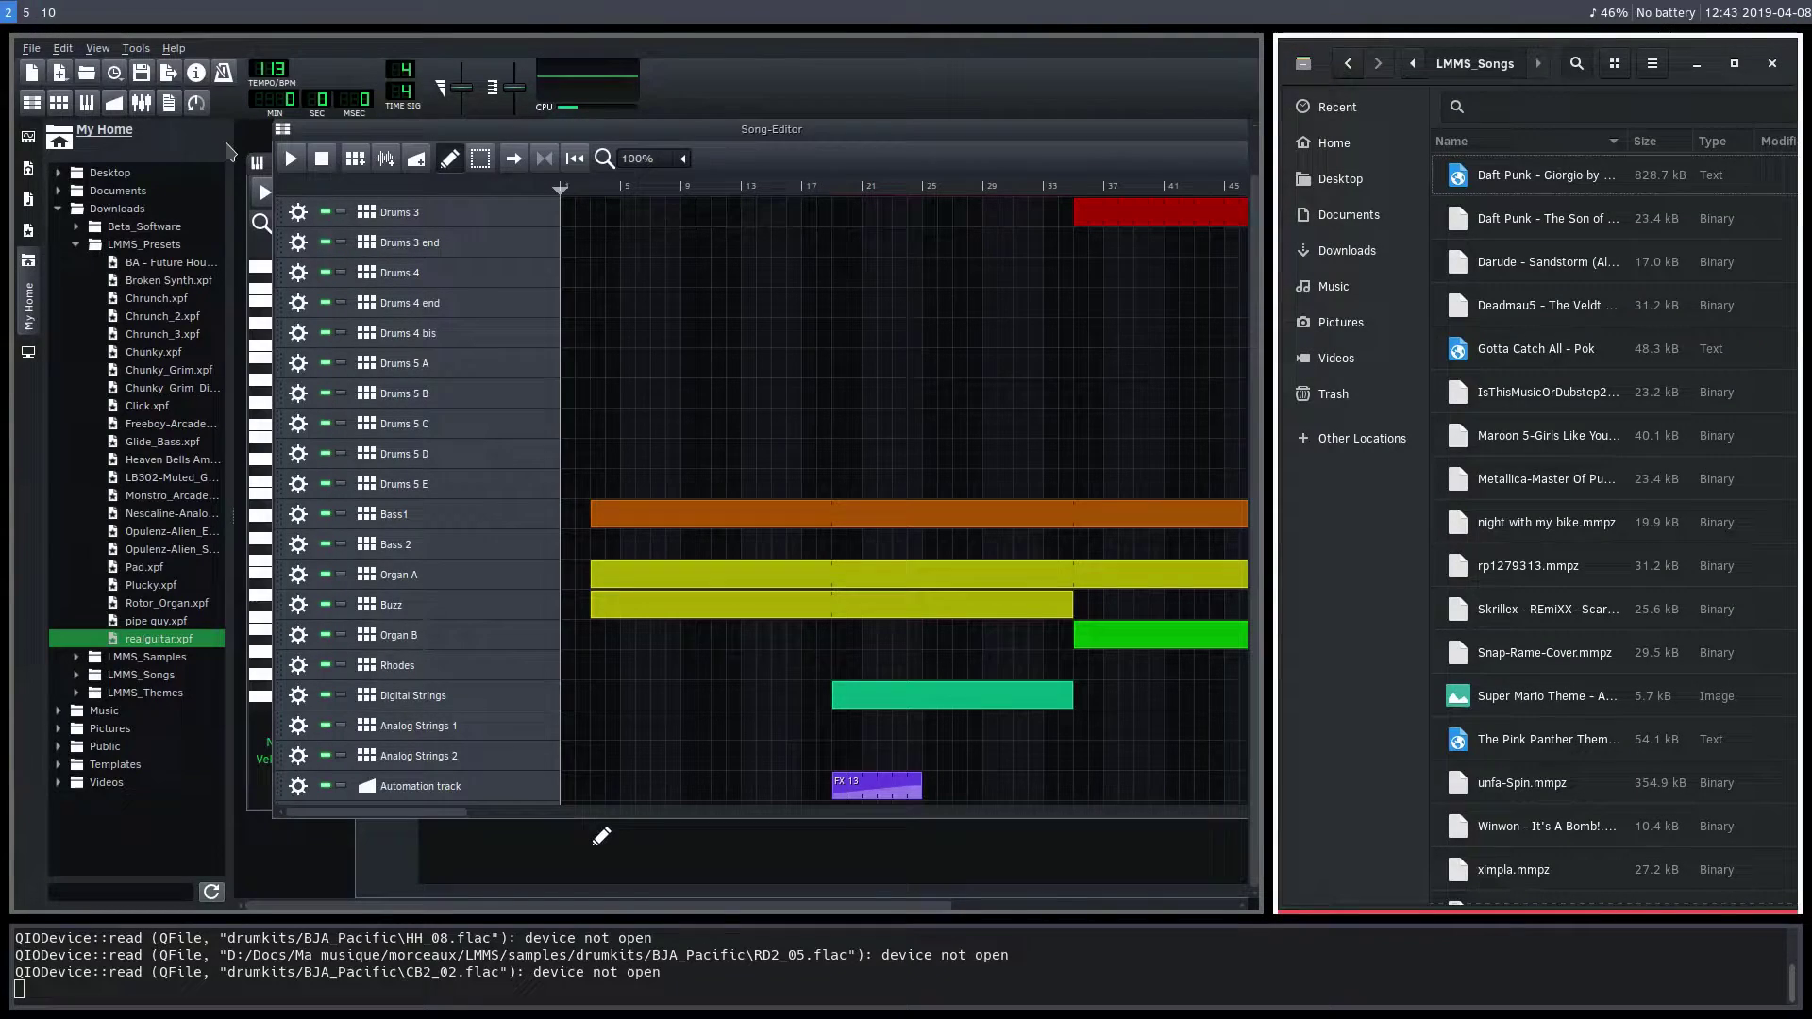
left_click(290, 159)
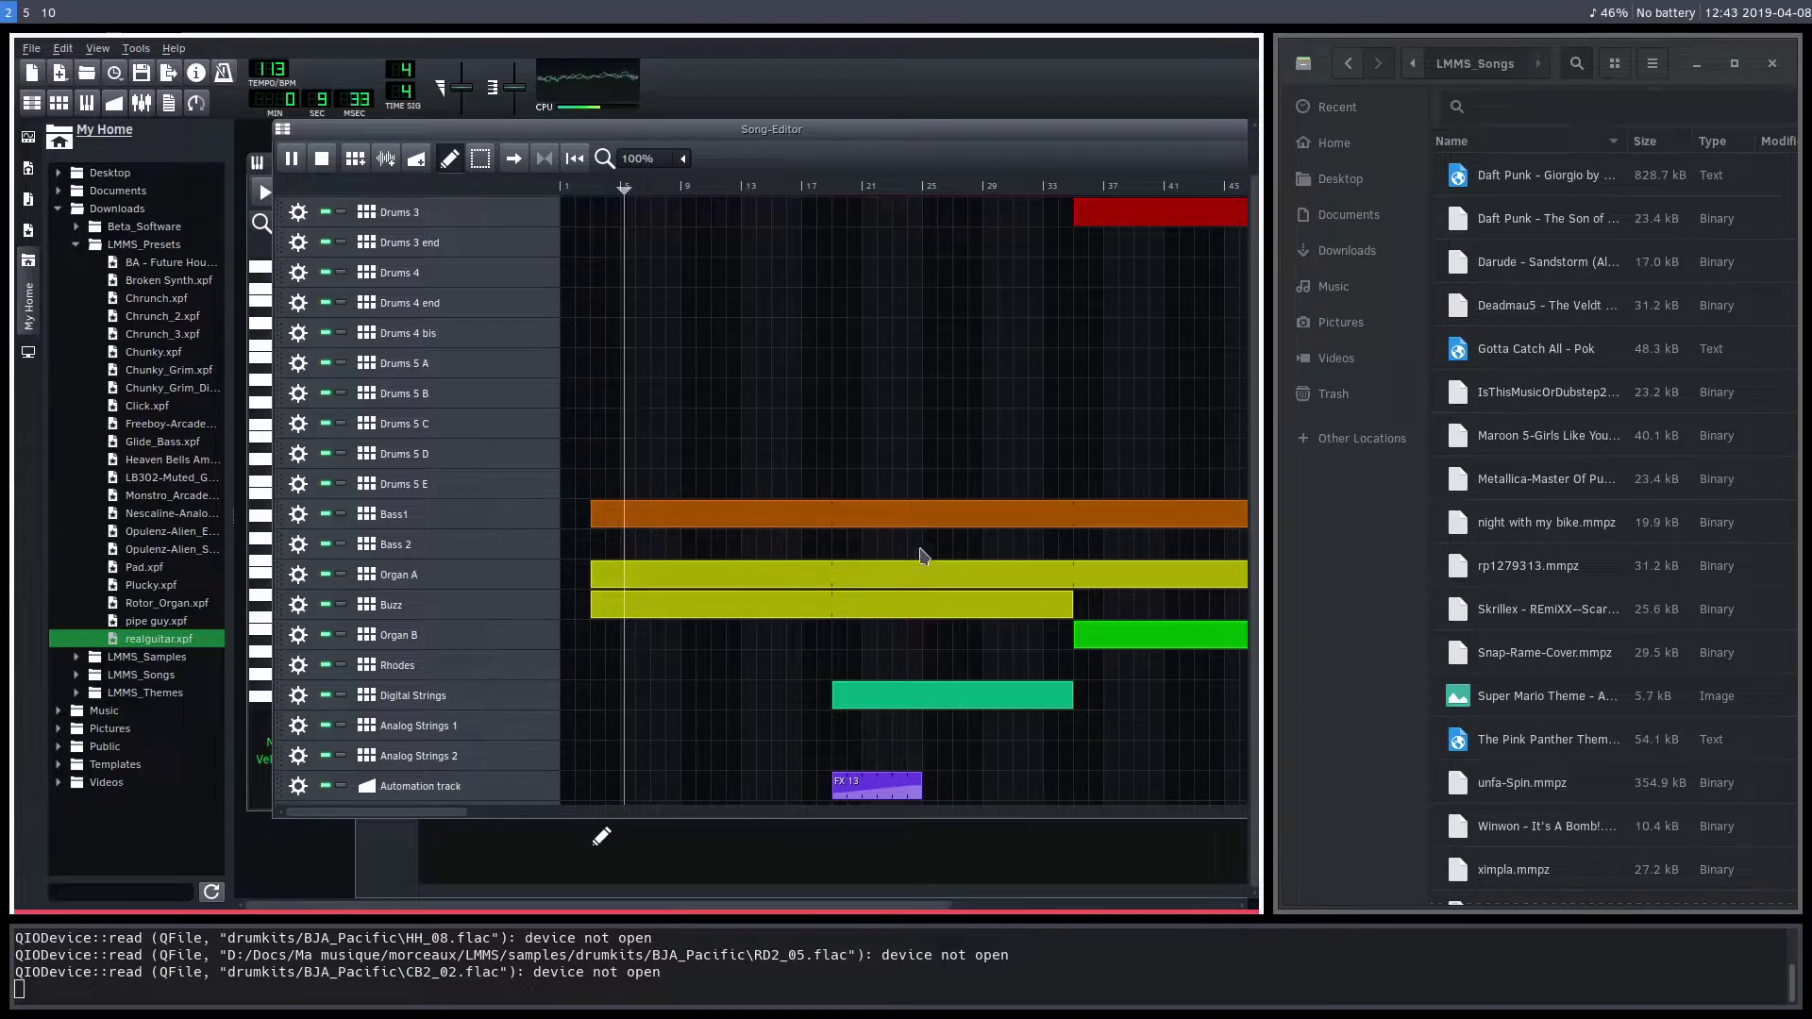
Step: Open the Bass1 pattern's Bass instrument in the Piano-Roll and play, then stop, its notes
double_click(801, 513)
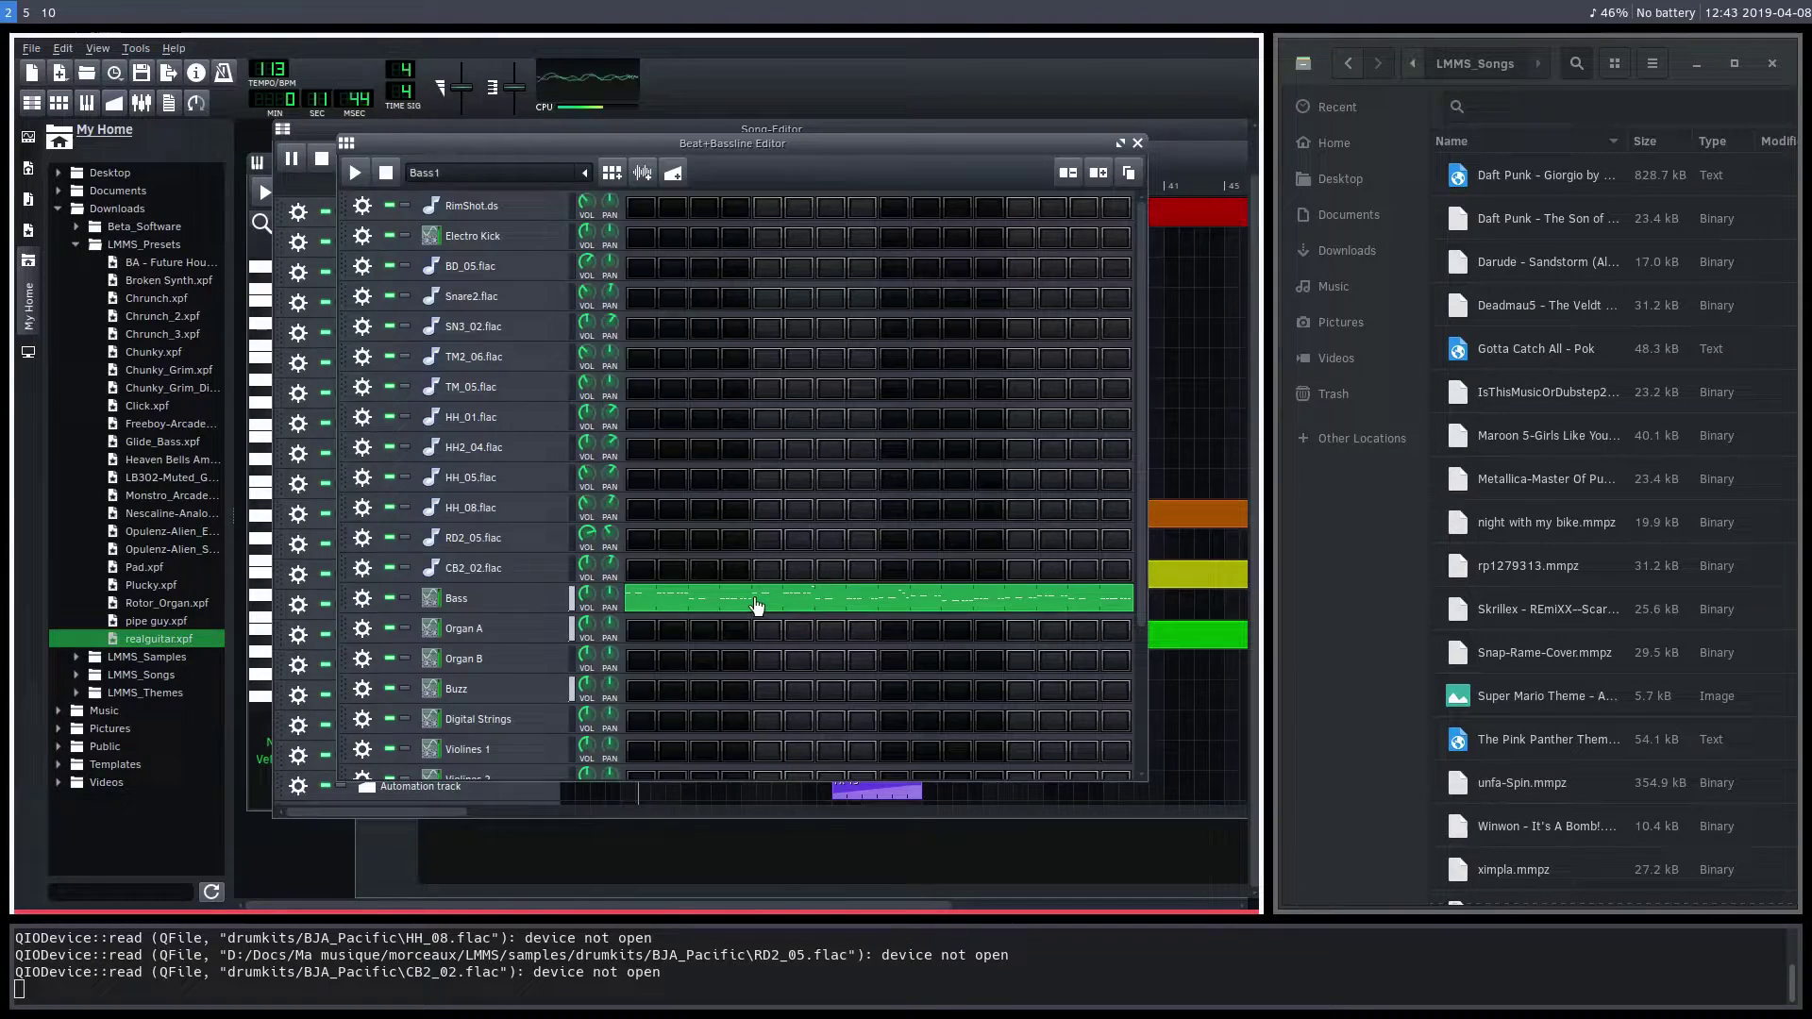
double_click(756, 604)
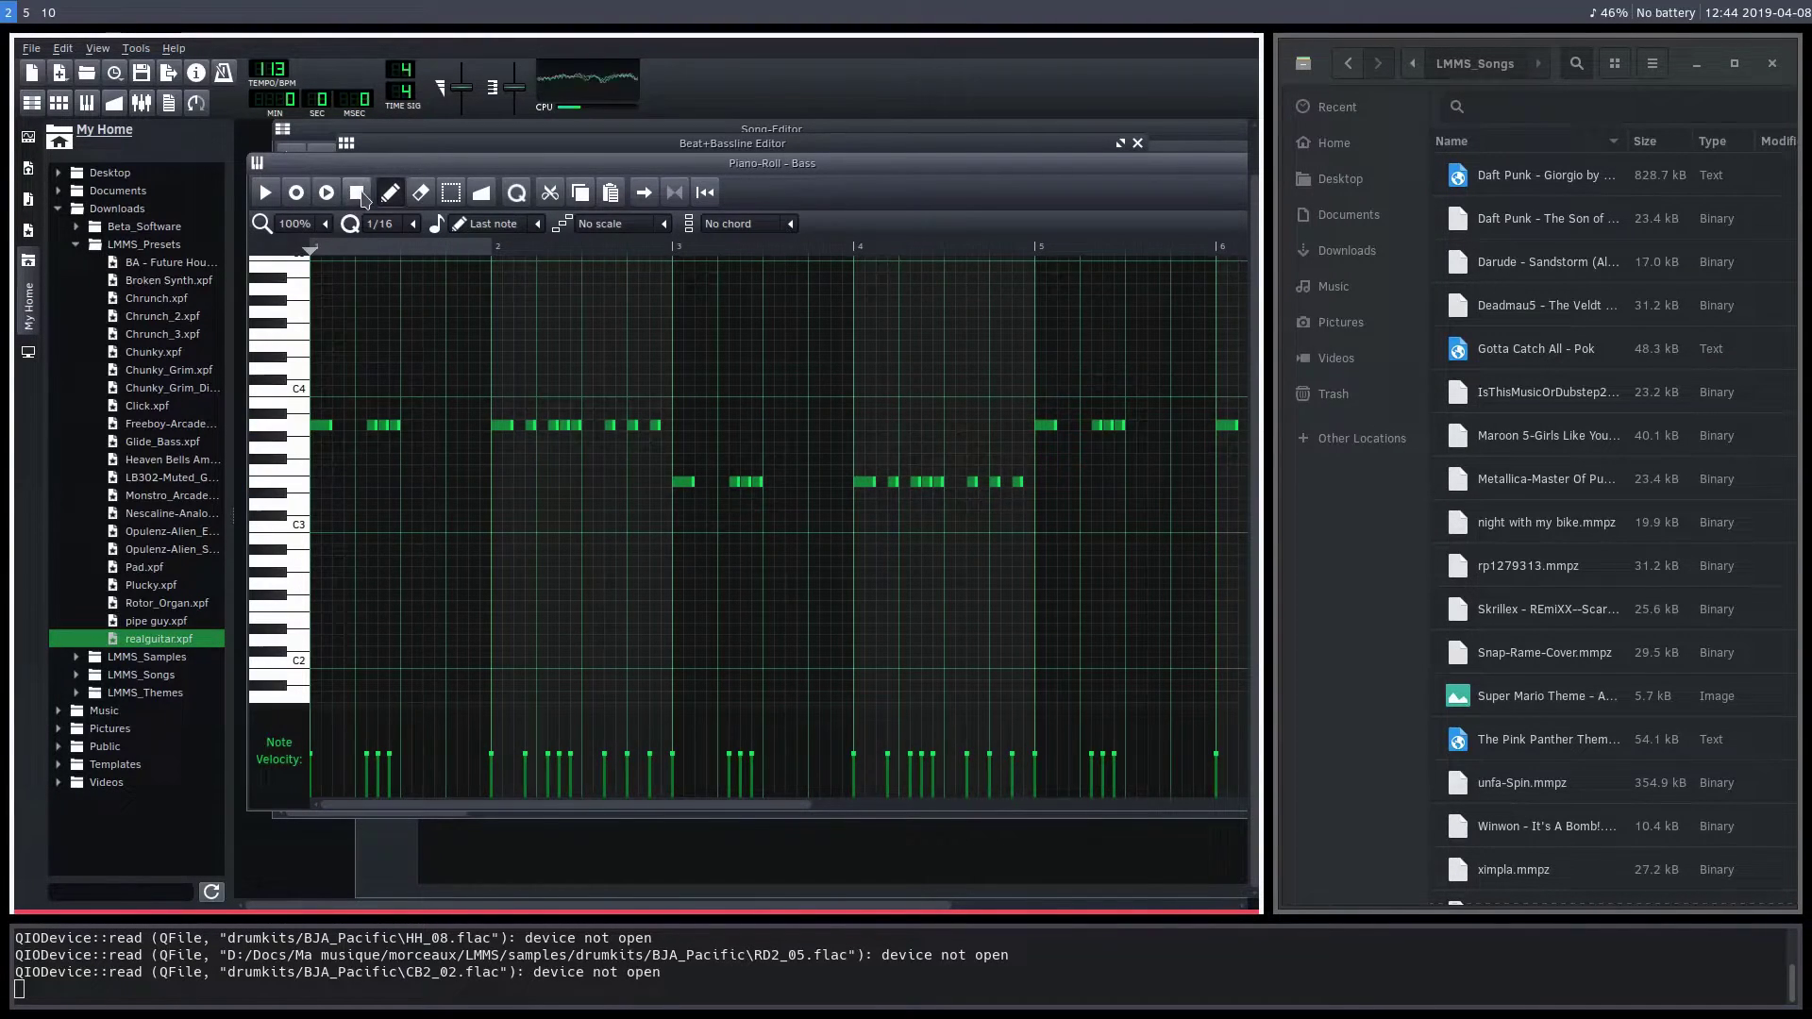
left_click(265, 193)
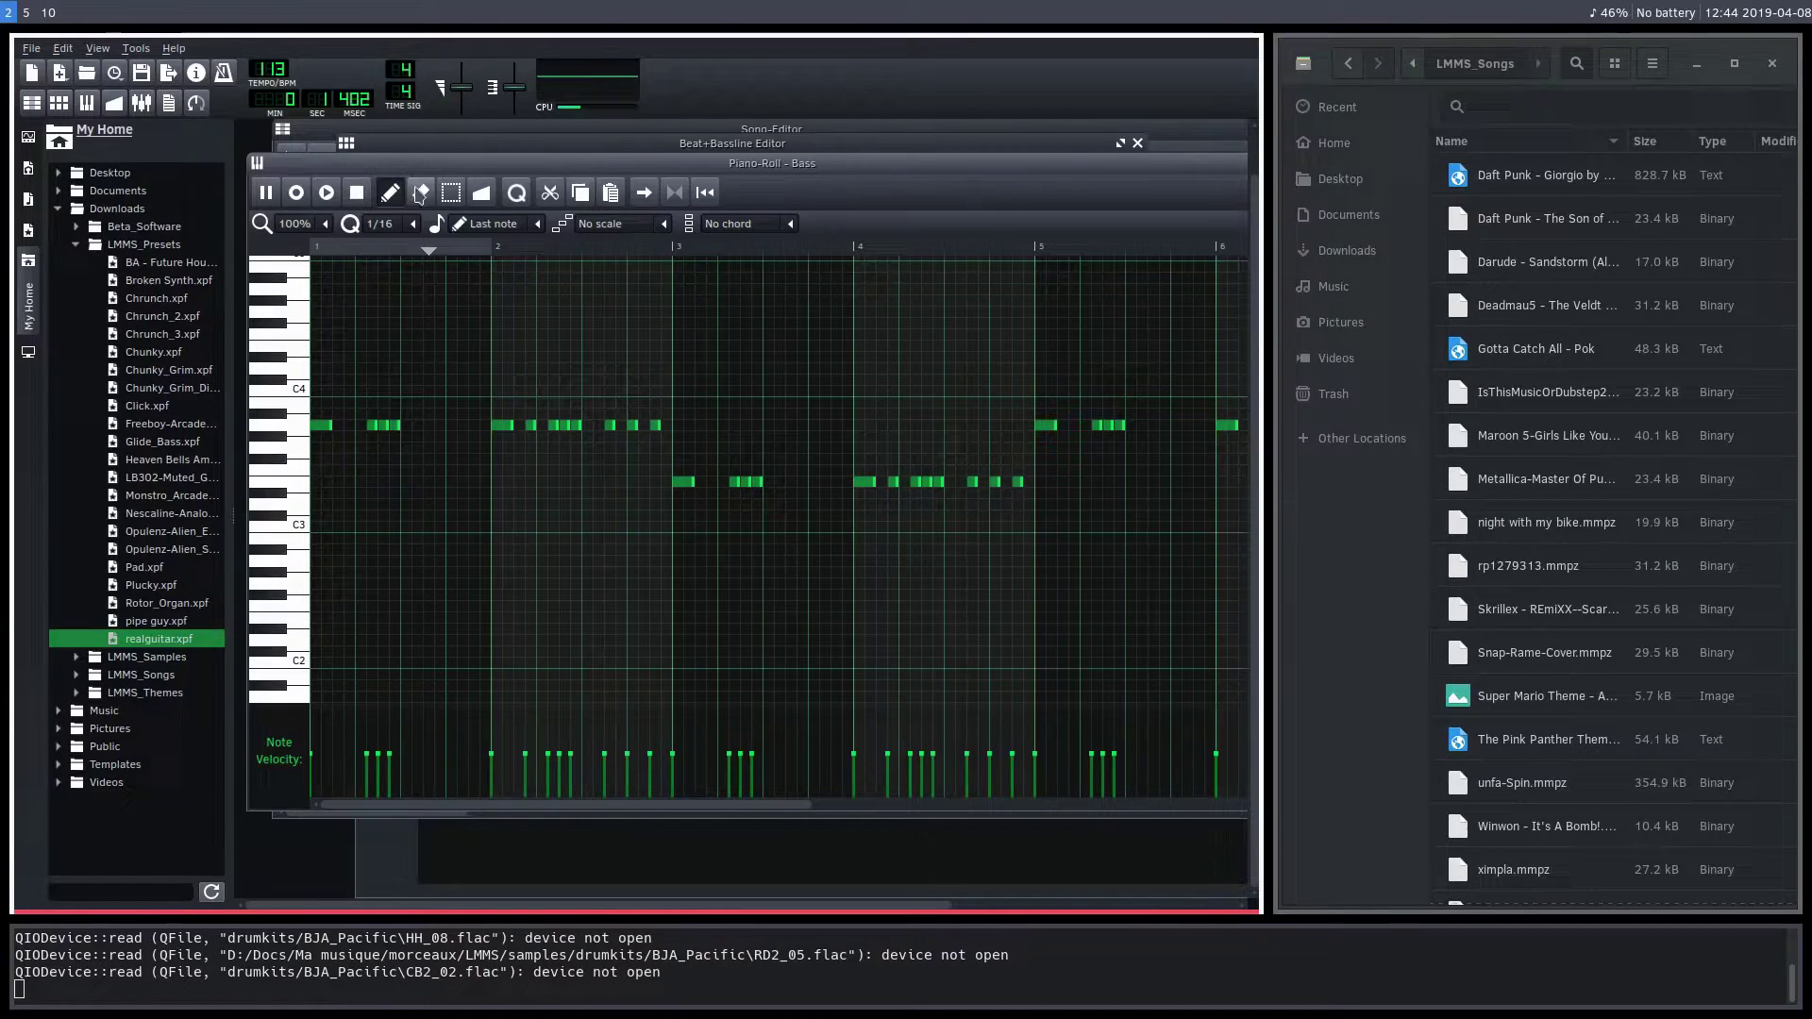
left_click(356, 192)
Step: Bring the Song-Editor back to front and show the project notes with the remix credits
left_click(381, 144)
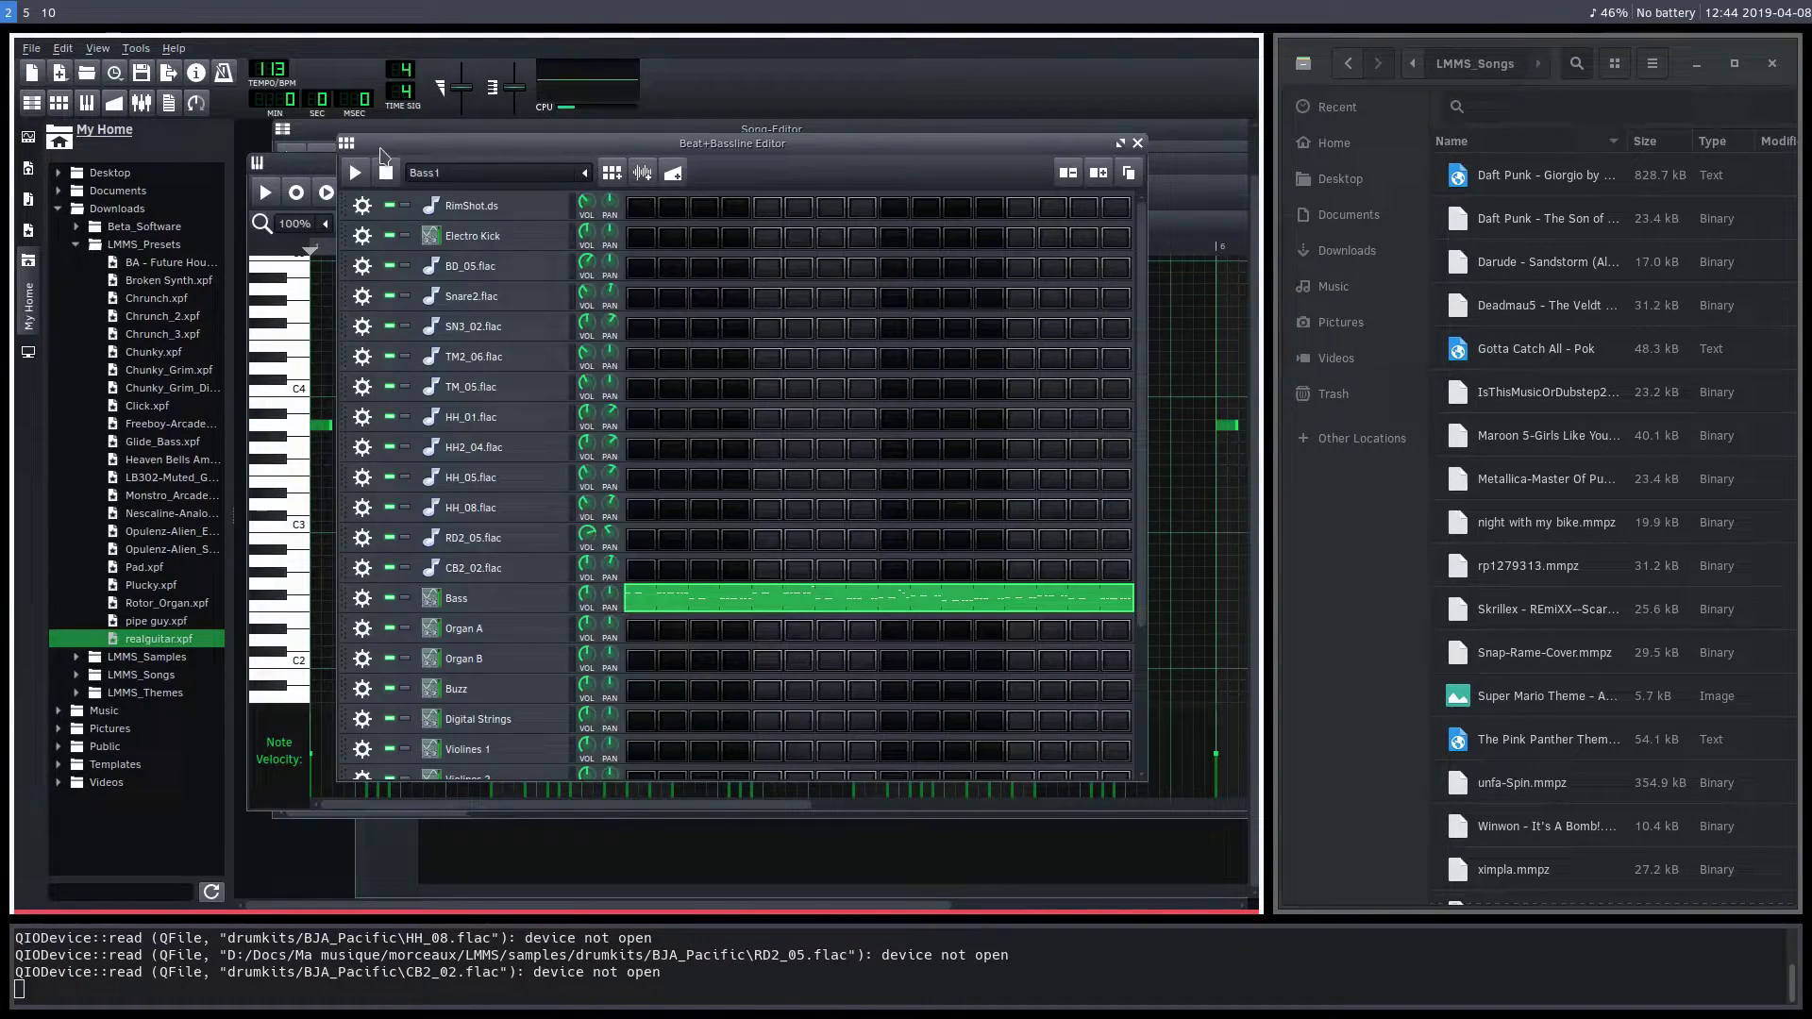
left_click(306, 132)
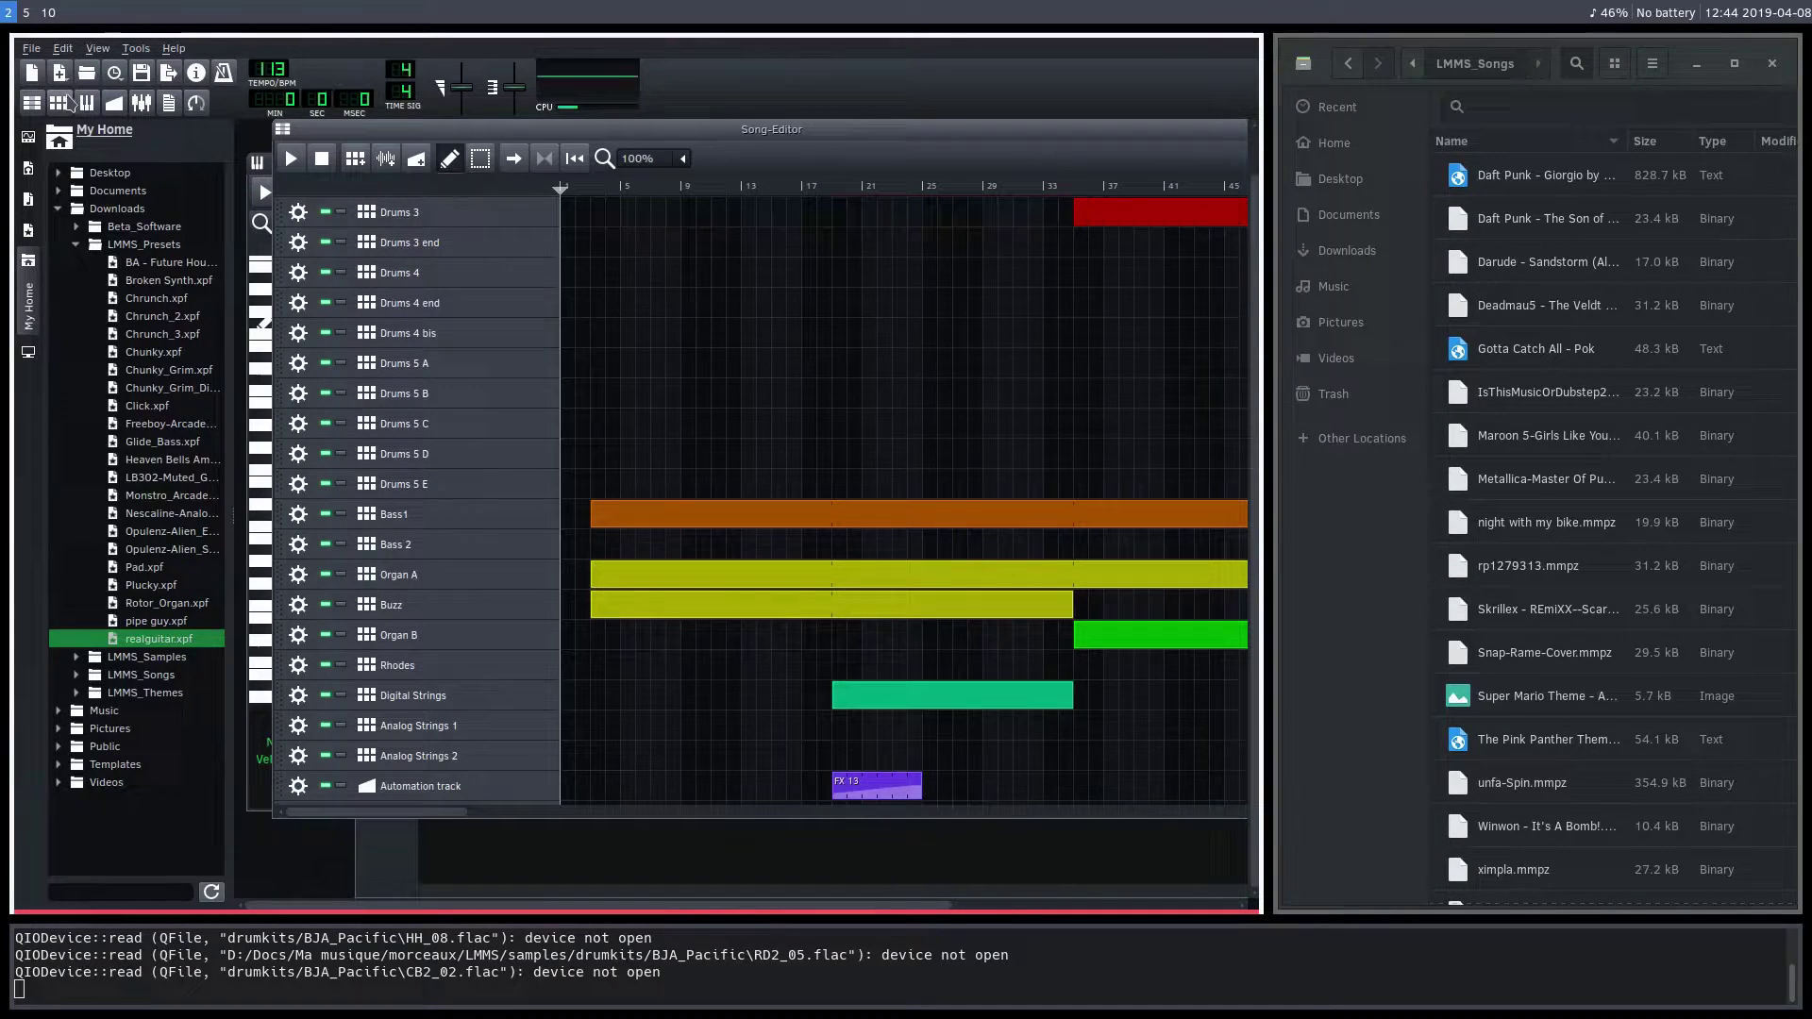
left_click(171, 104)
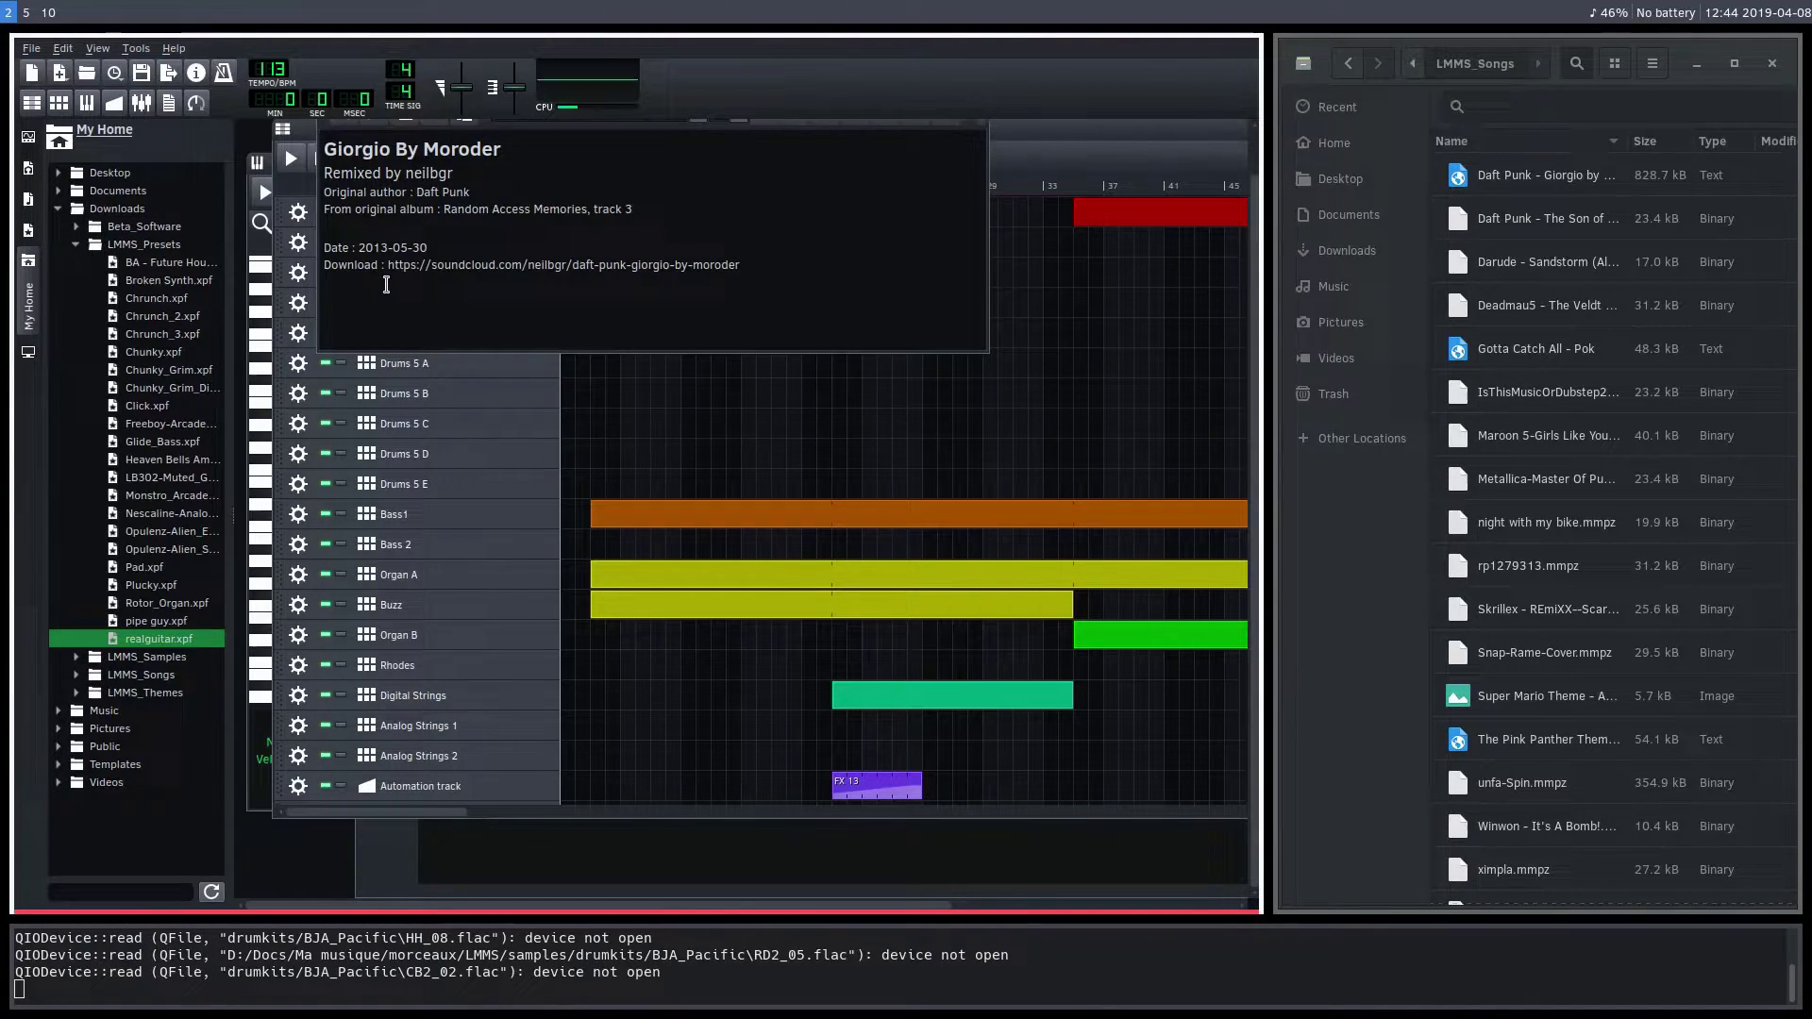
Step: Return to the Giorgio project page and select the by-nc part of its license
left_click(24, 12)
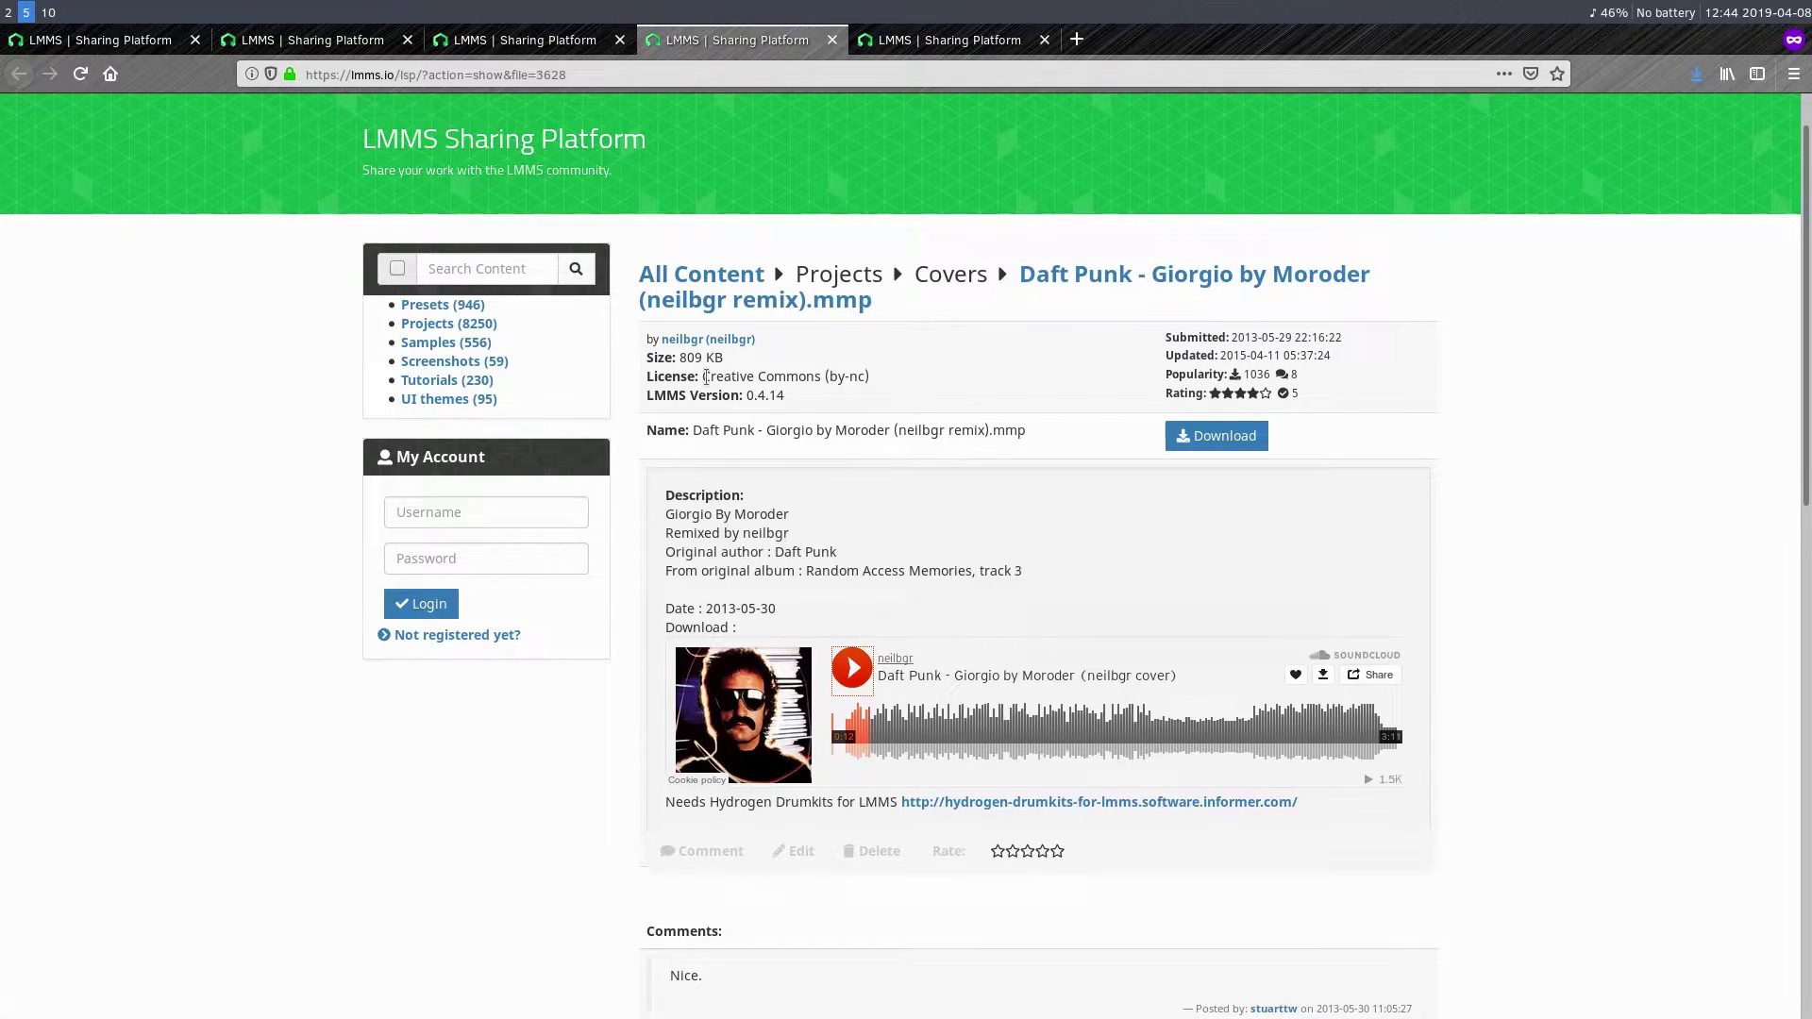
left_click_drag(706, 377, 879, 383)
left_click(871, 376)
left_click_drag(830, 378, 937, 382)
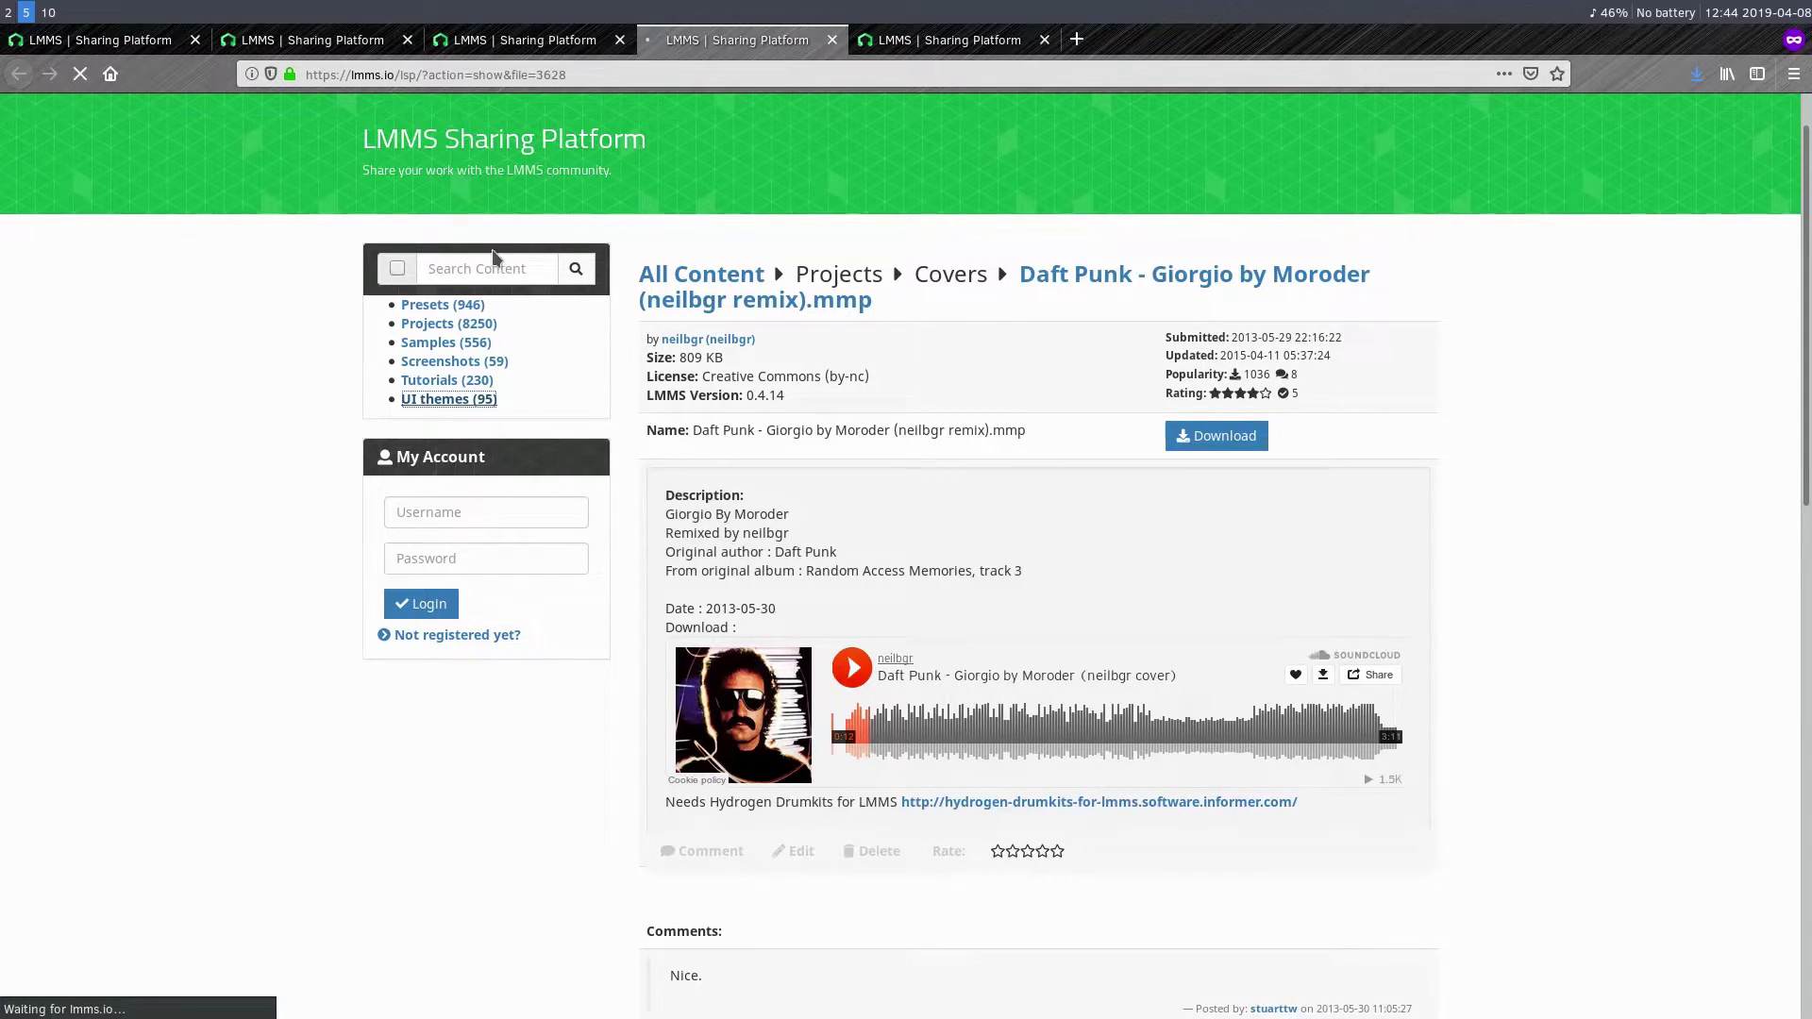
Step: Open FlatBamboo.tar.gz and B&W THEME SINGLE COIL.tar.gz from the UI themes list in background tabs
scroll(960, 449, "down", 2)
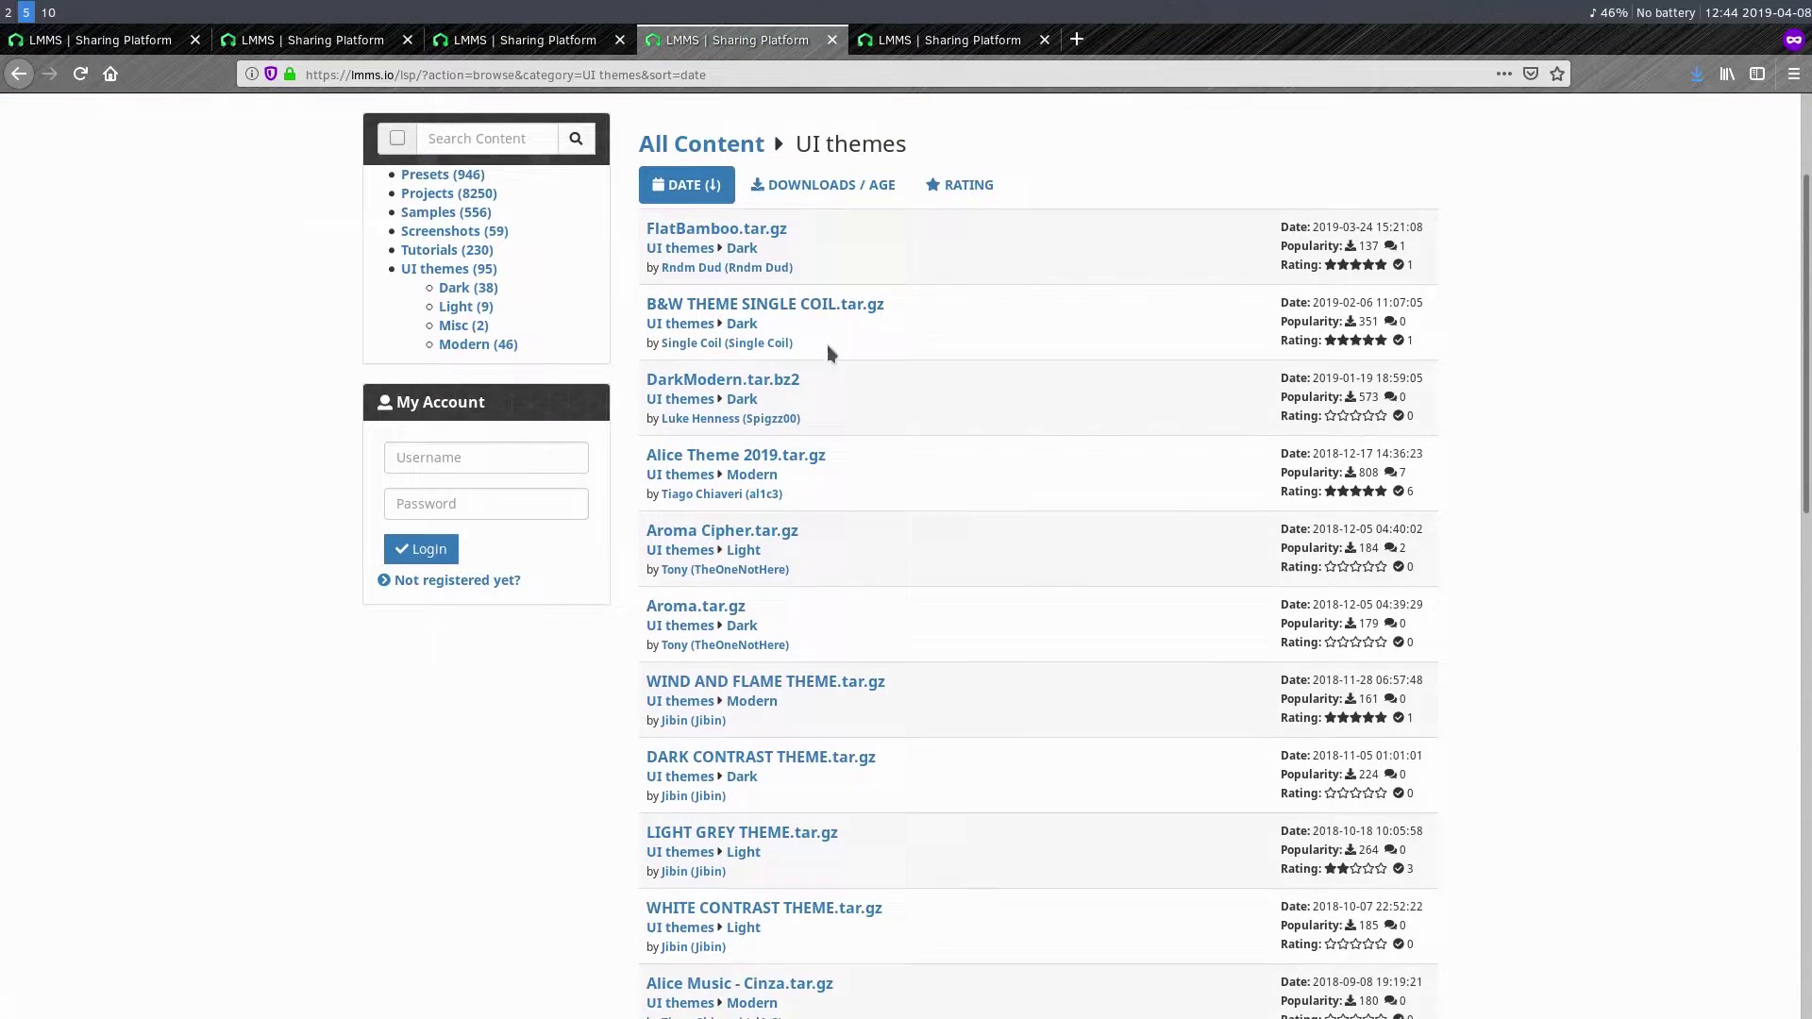
middle_click(721, 232)
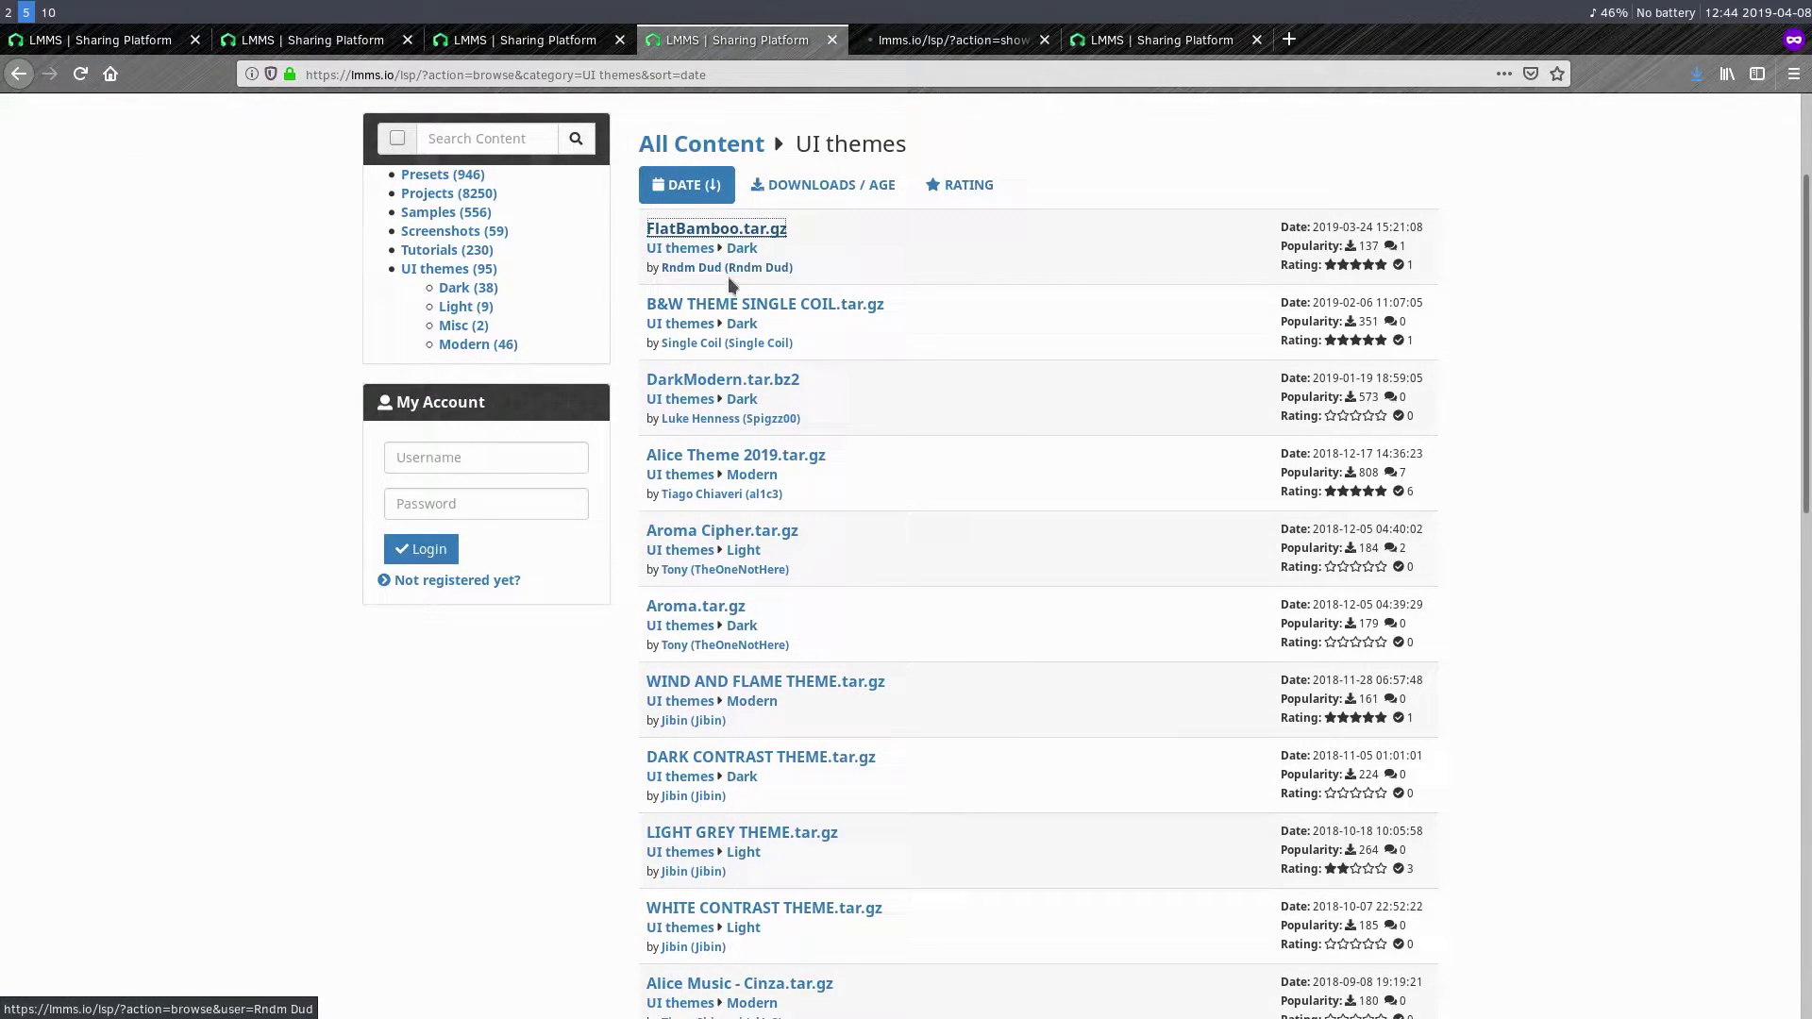
middle_click(755, 304)
Step: View the FlatBamboo theme's imgur screenshot album, click the login Username field, then return to LMMS
left_click(933, 40)
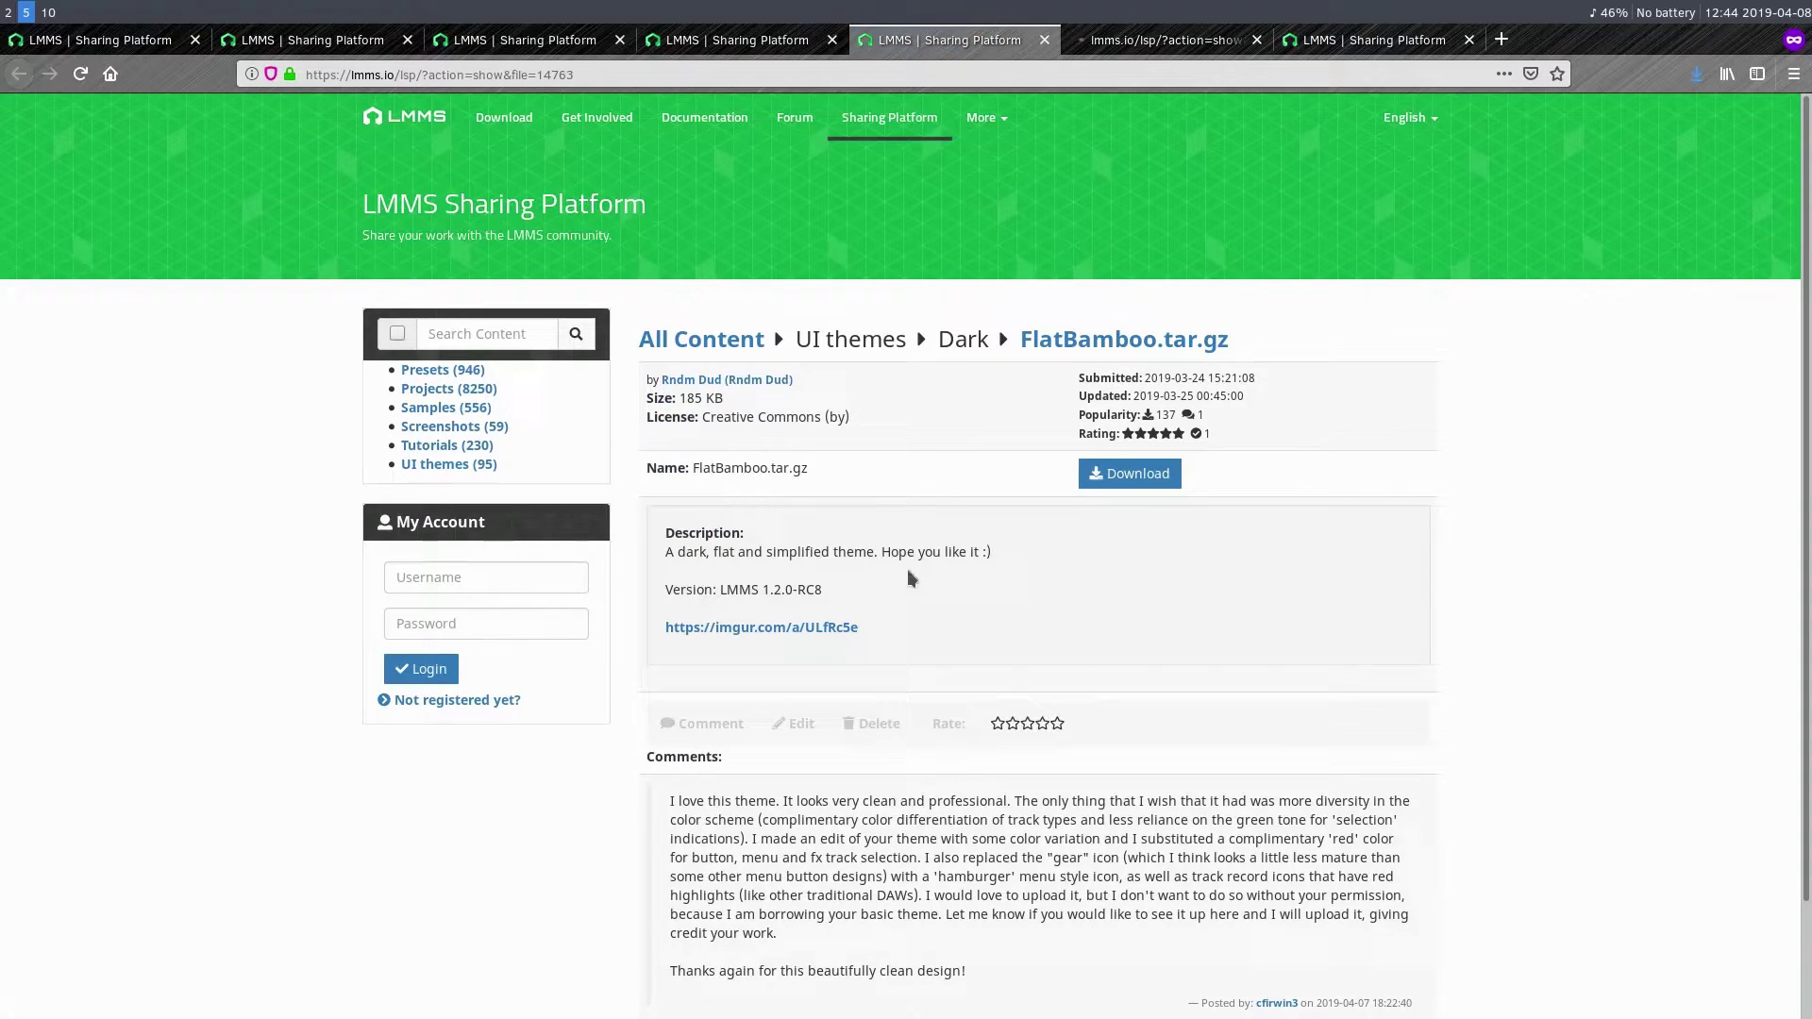
left_click(777, 629)
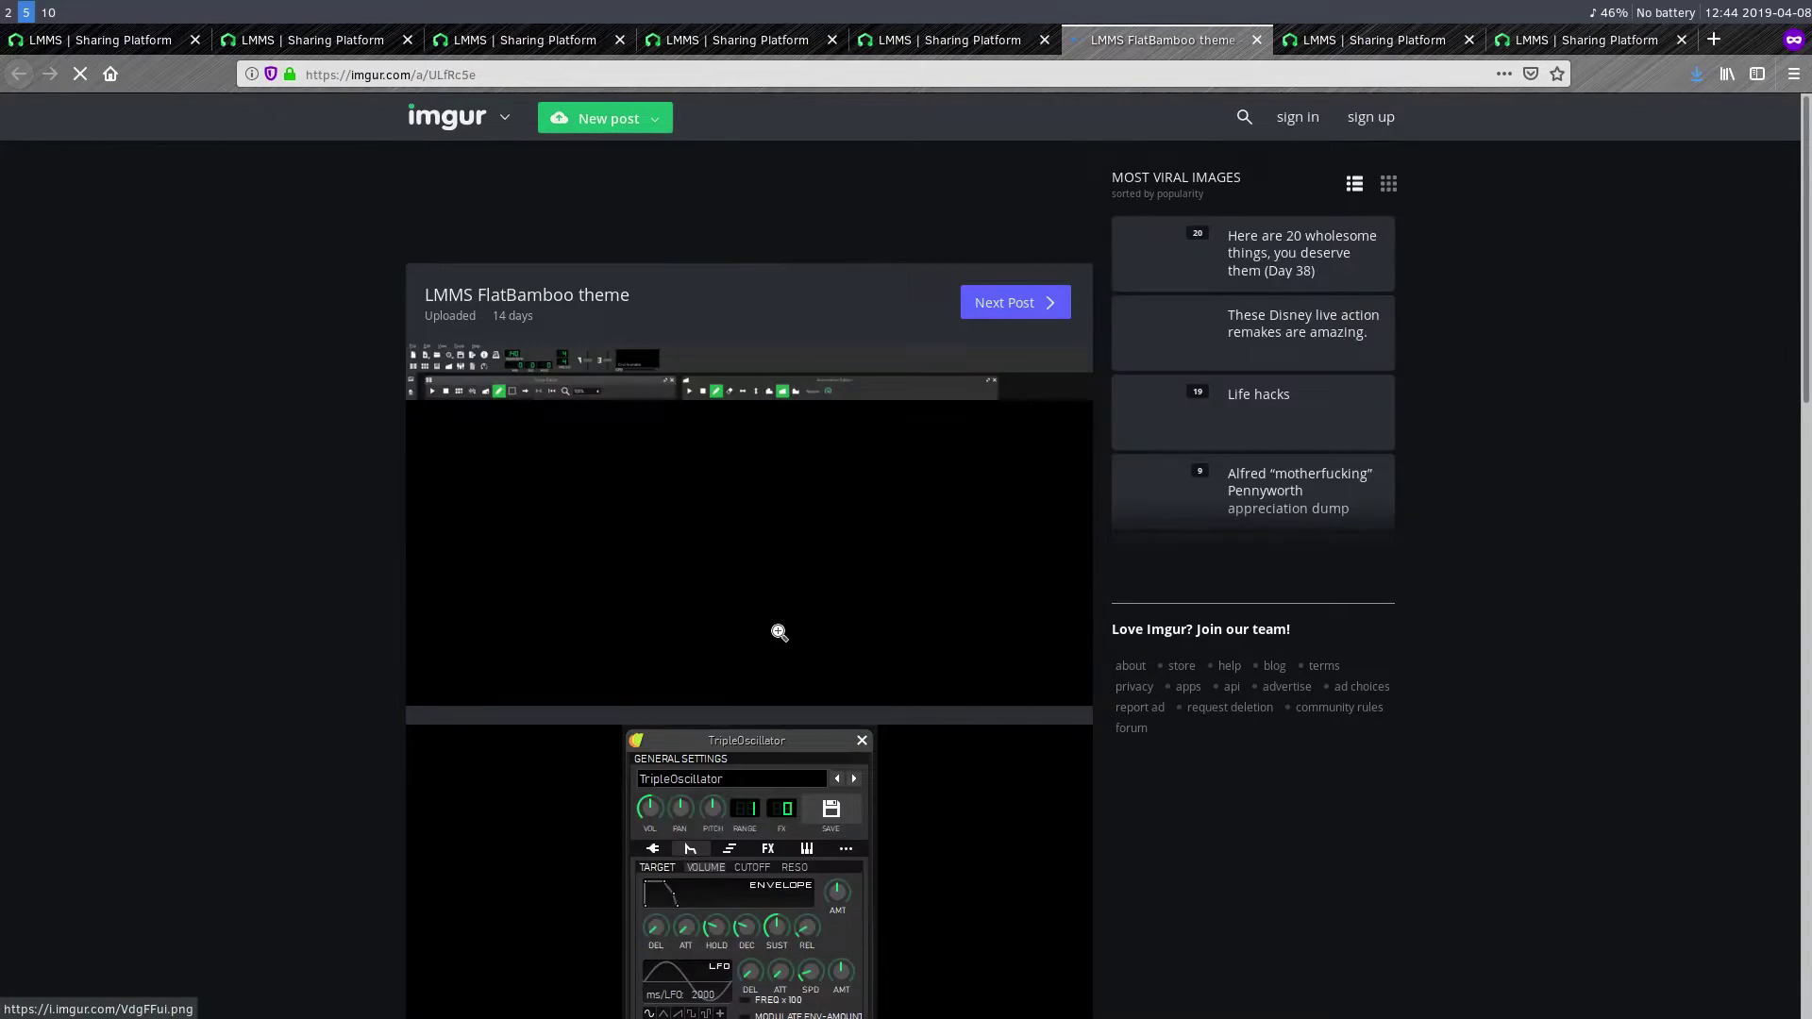
scroll(680, 500, "down", 1)
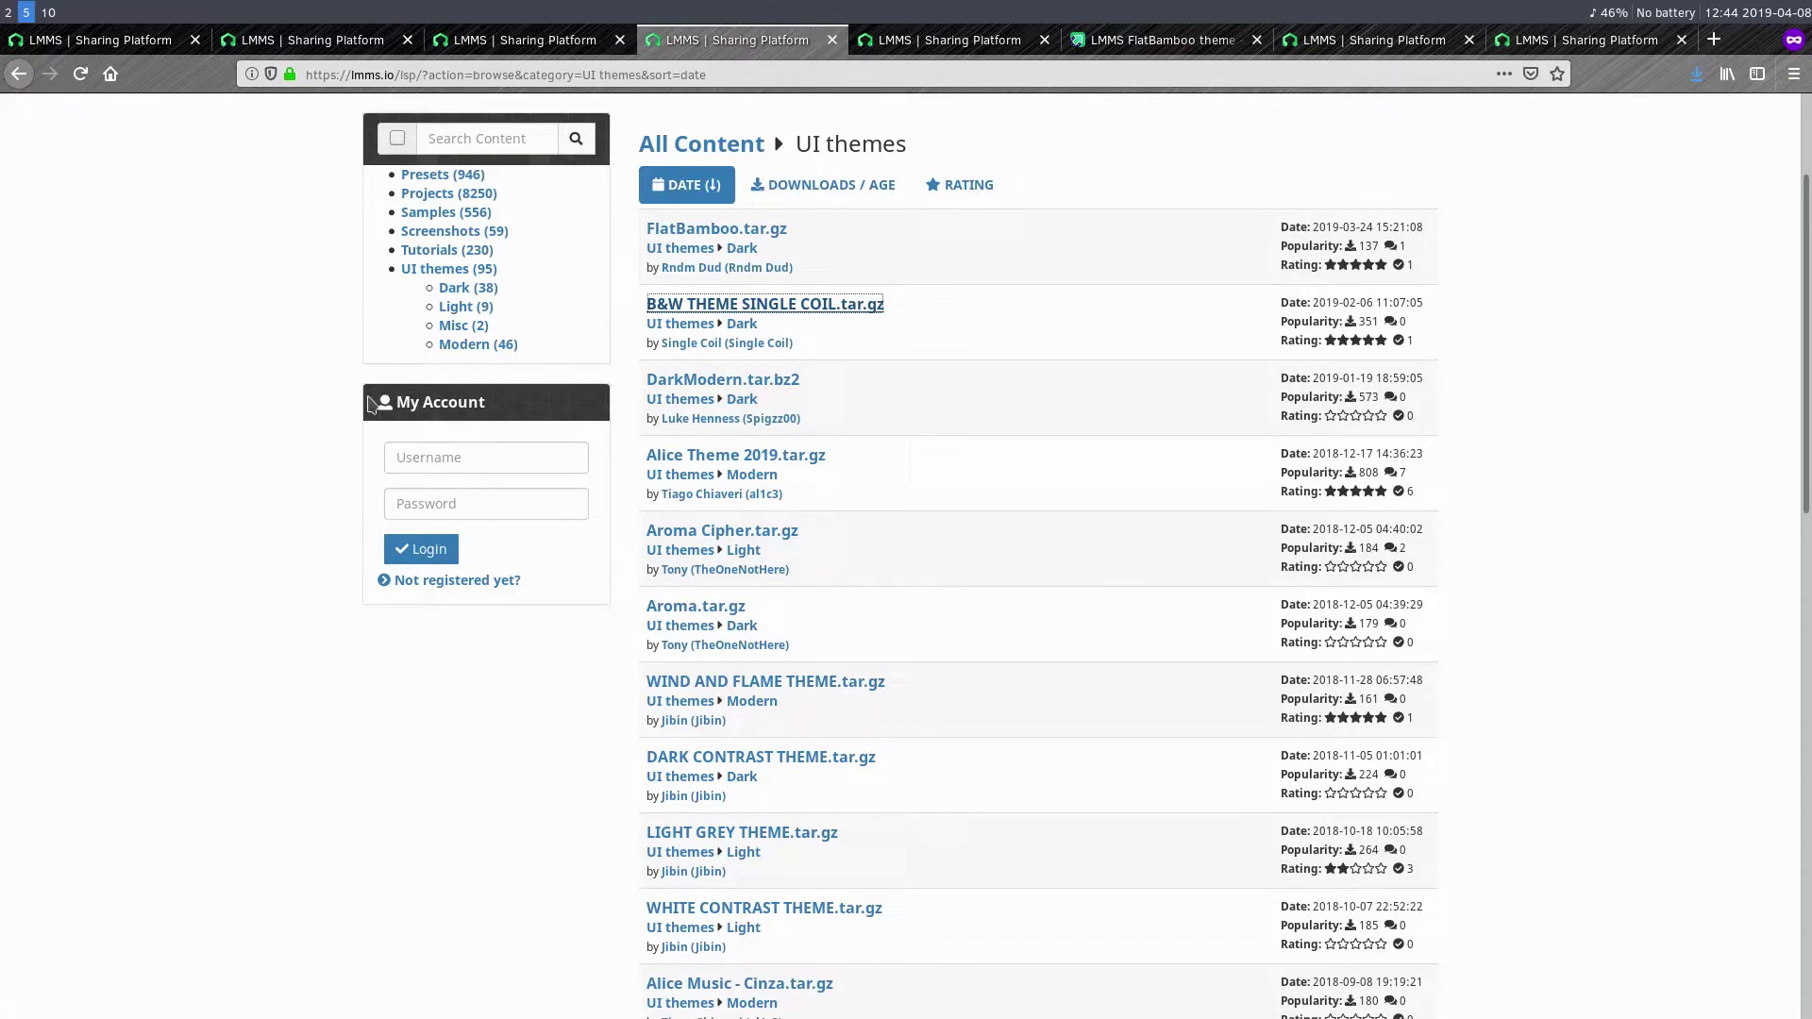
scroll(288, 453, "up", 3)
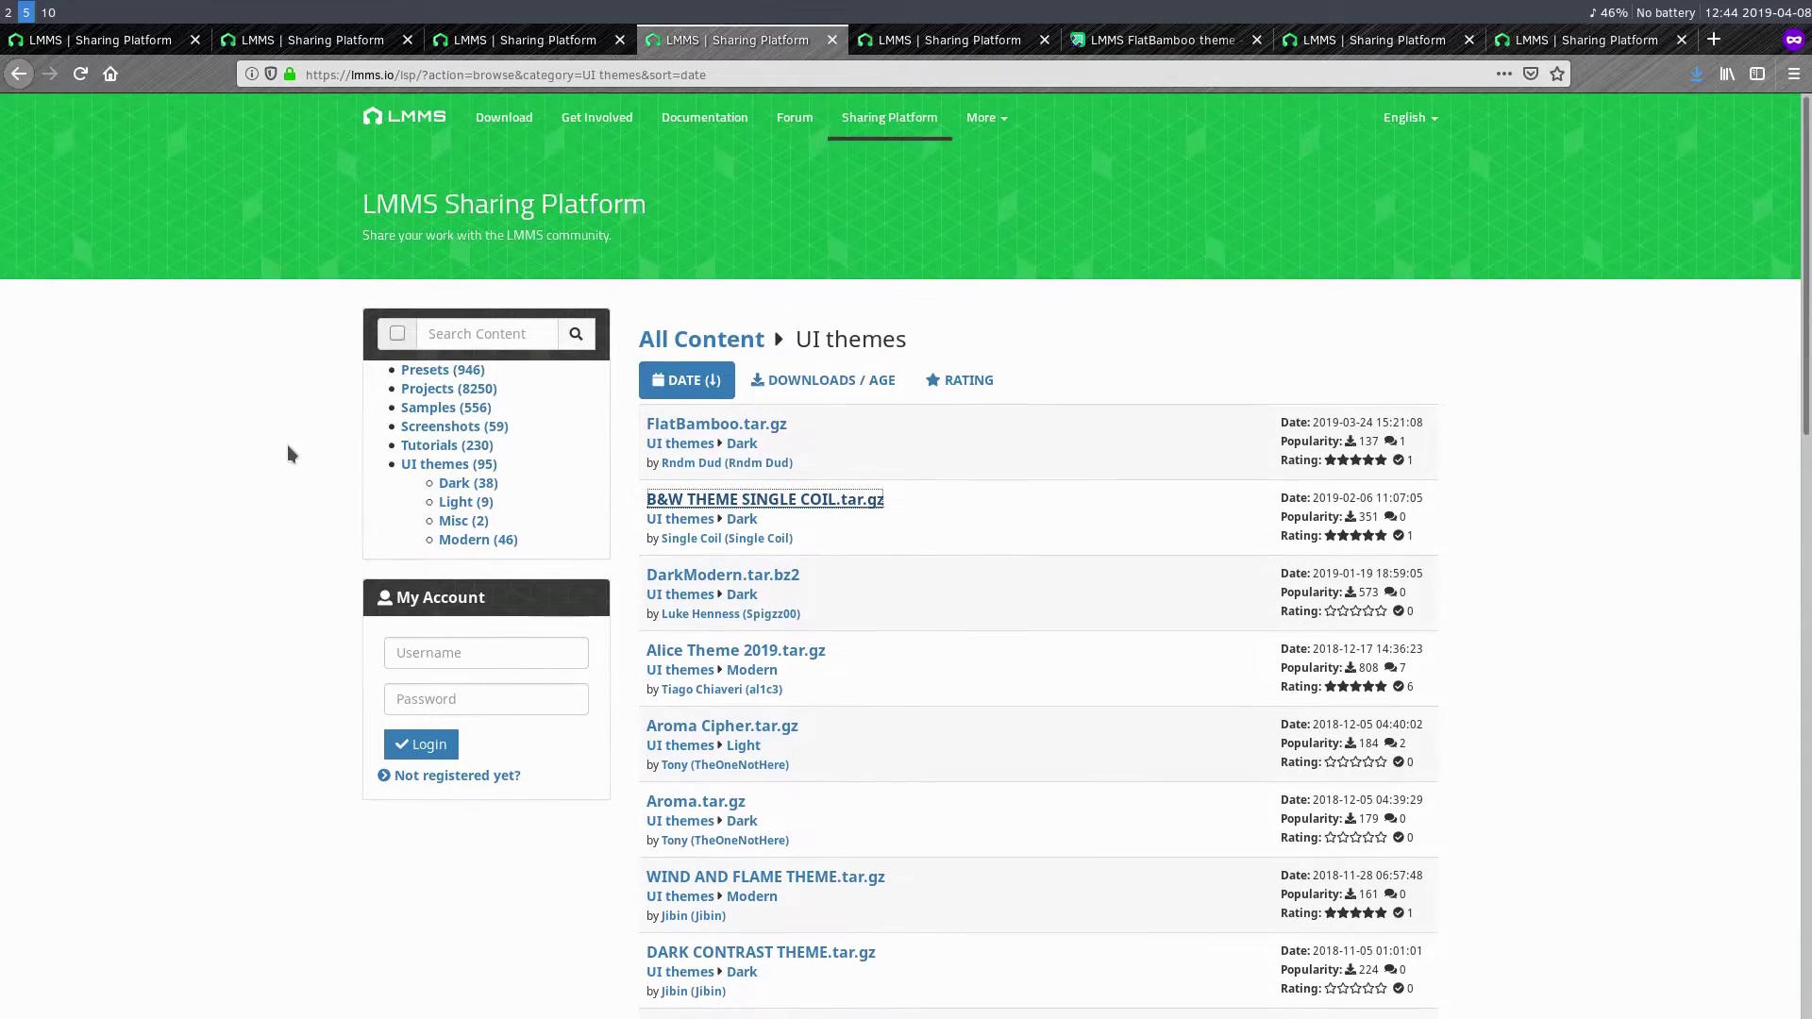
left_click(416, 662)
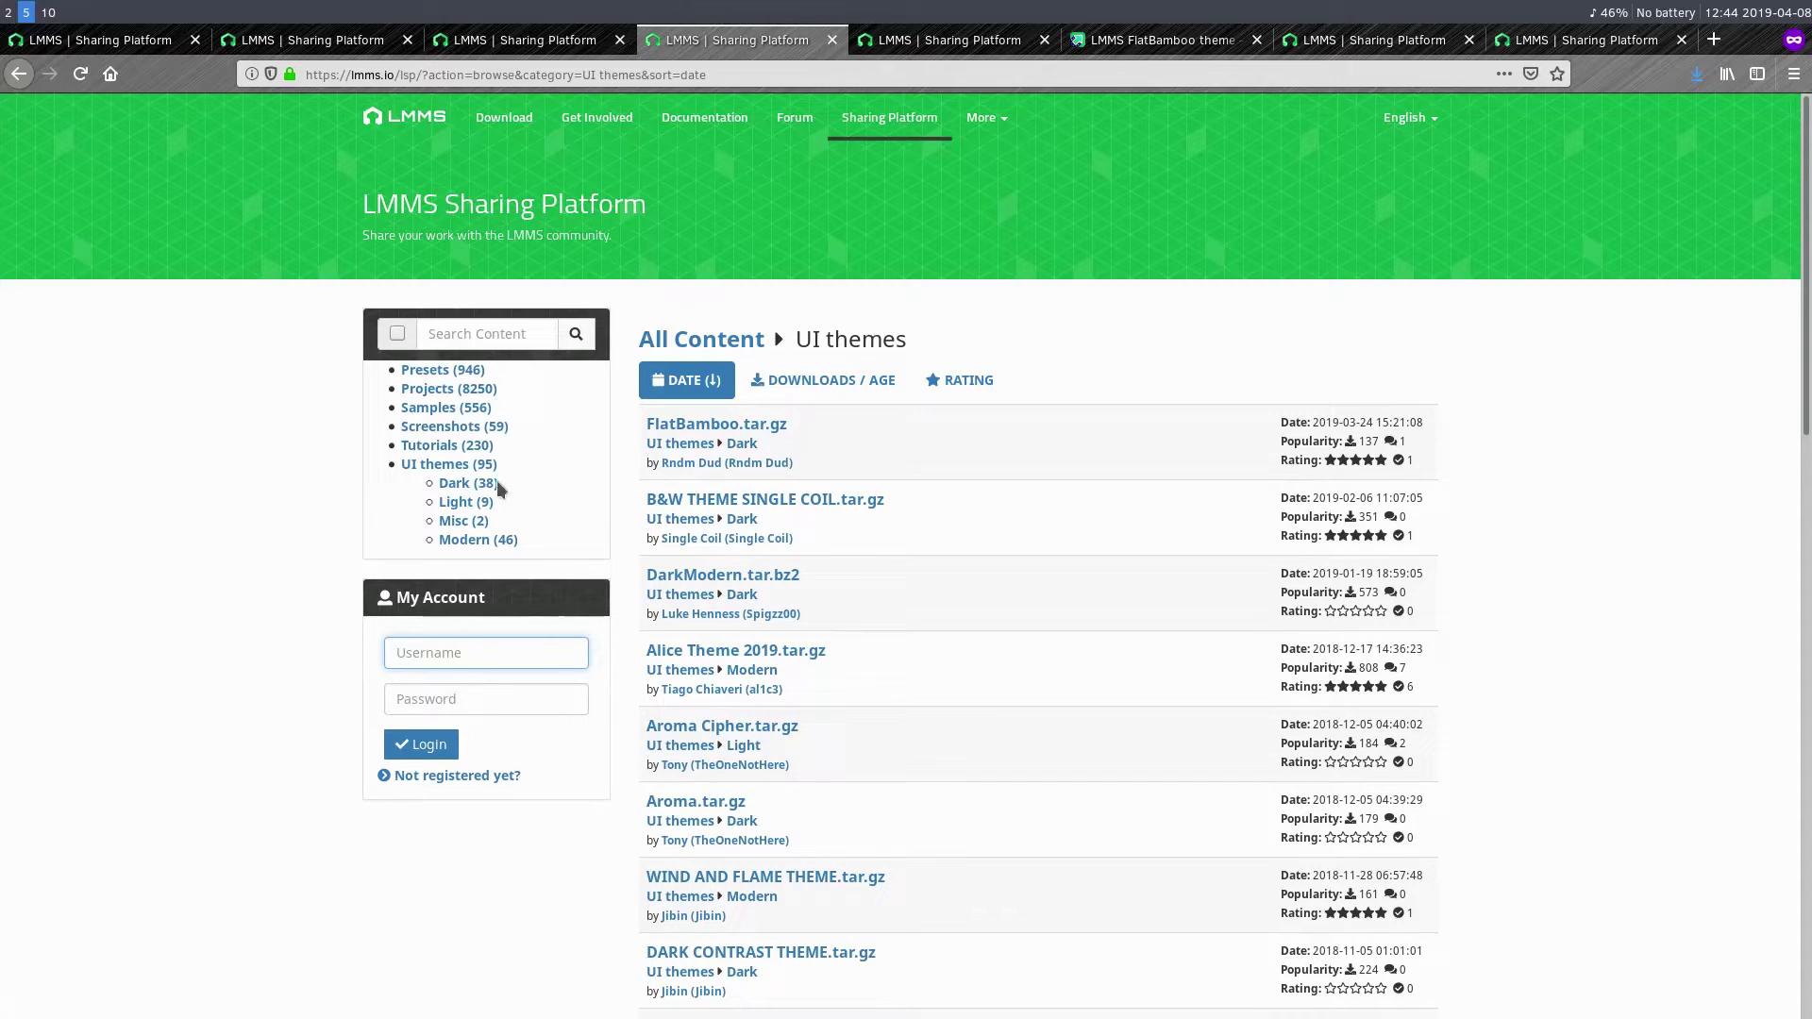
key("super+2")
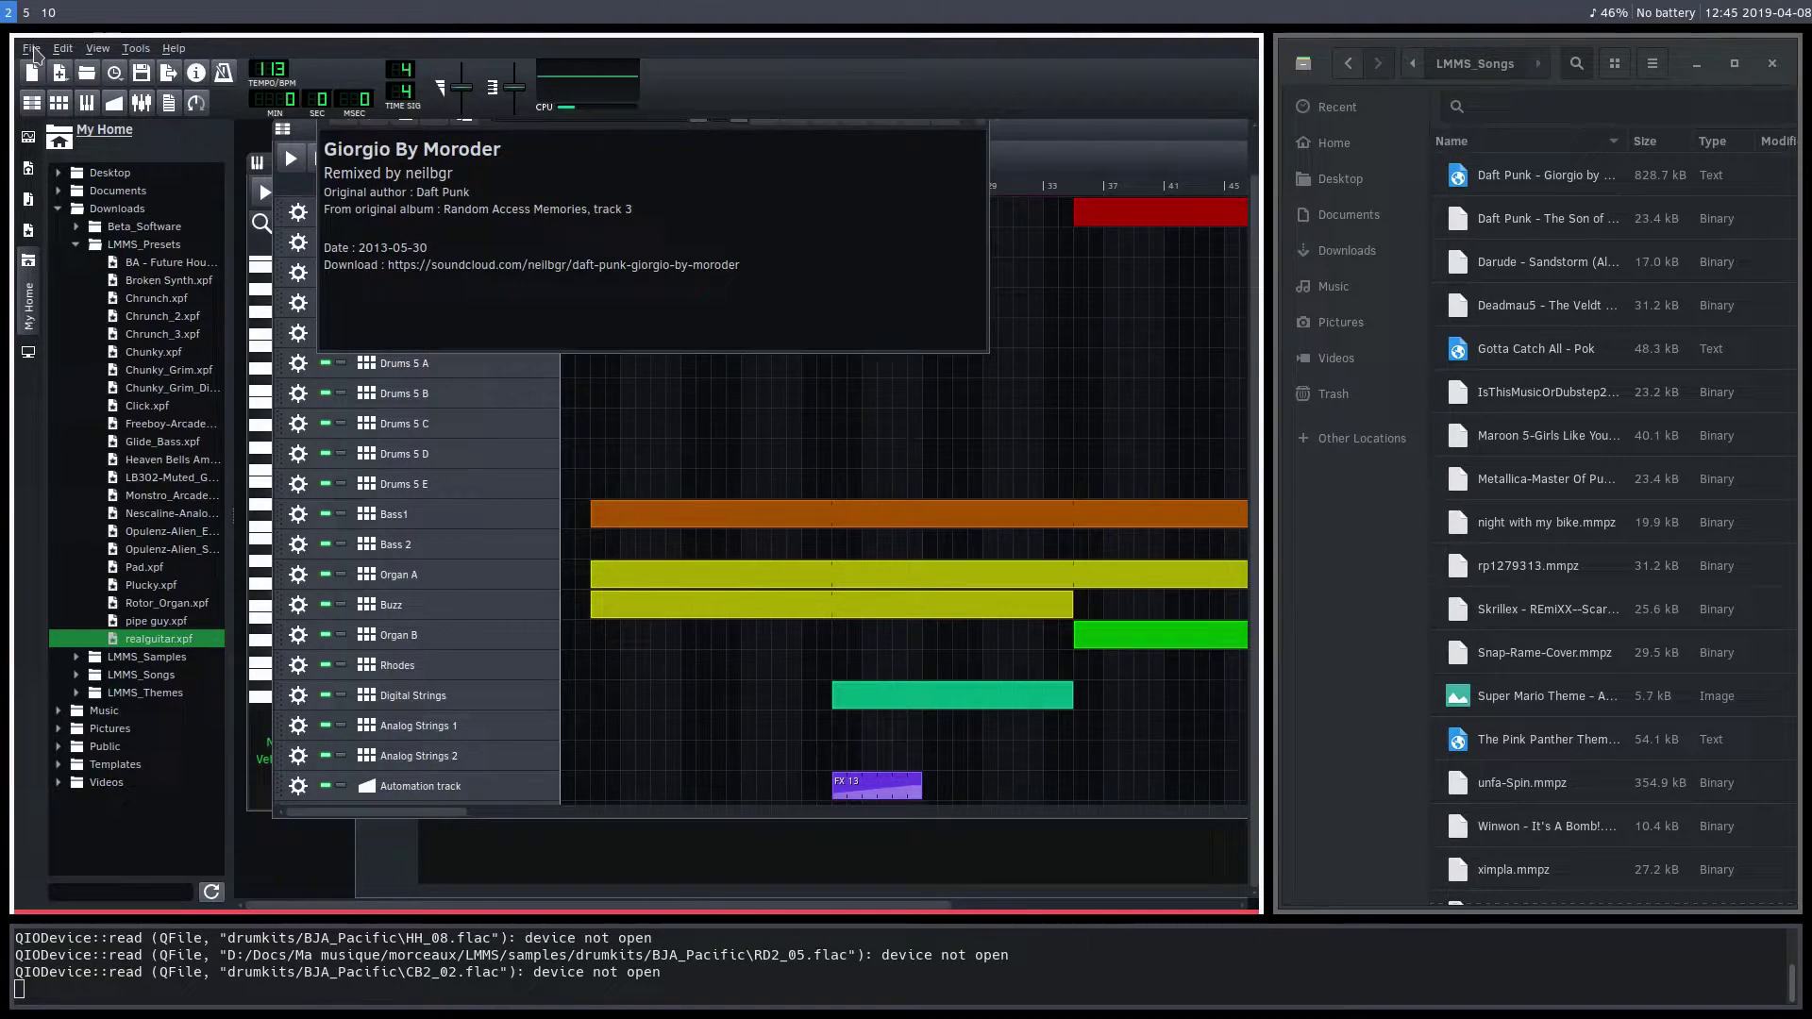
Step: Start a new empty project and preview Chrunch.xpf, Chrunch_2.xpf, Chunky.xpf and Broken Synth.xpf
left_click(33, 52)
left_click(57, 69)
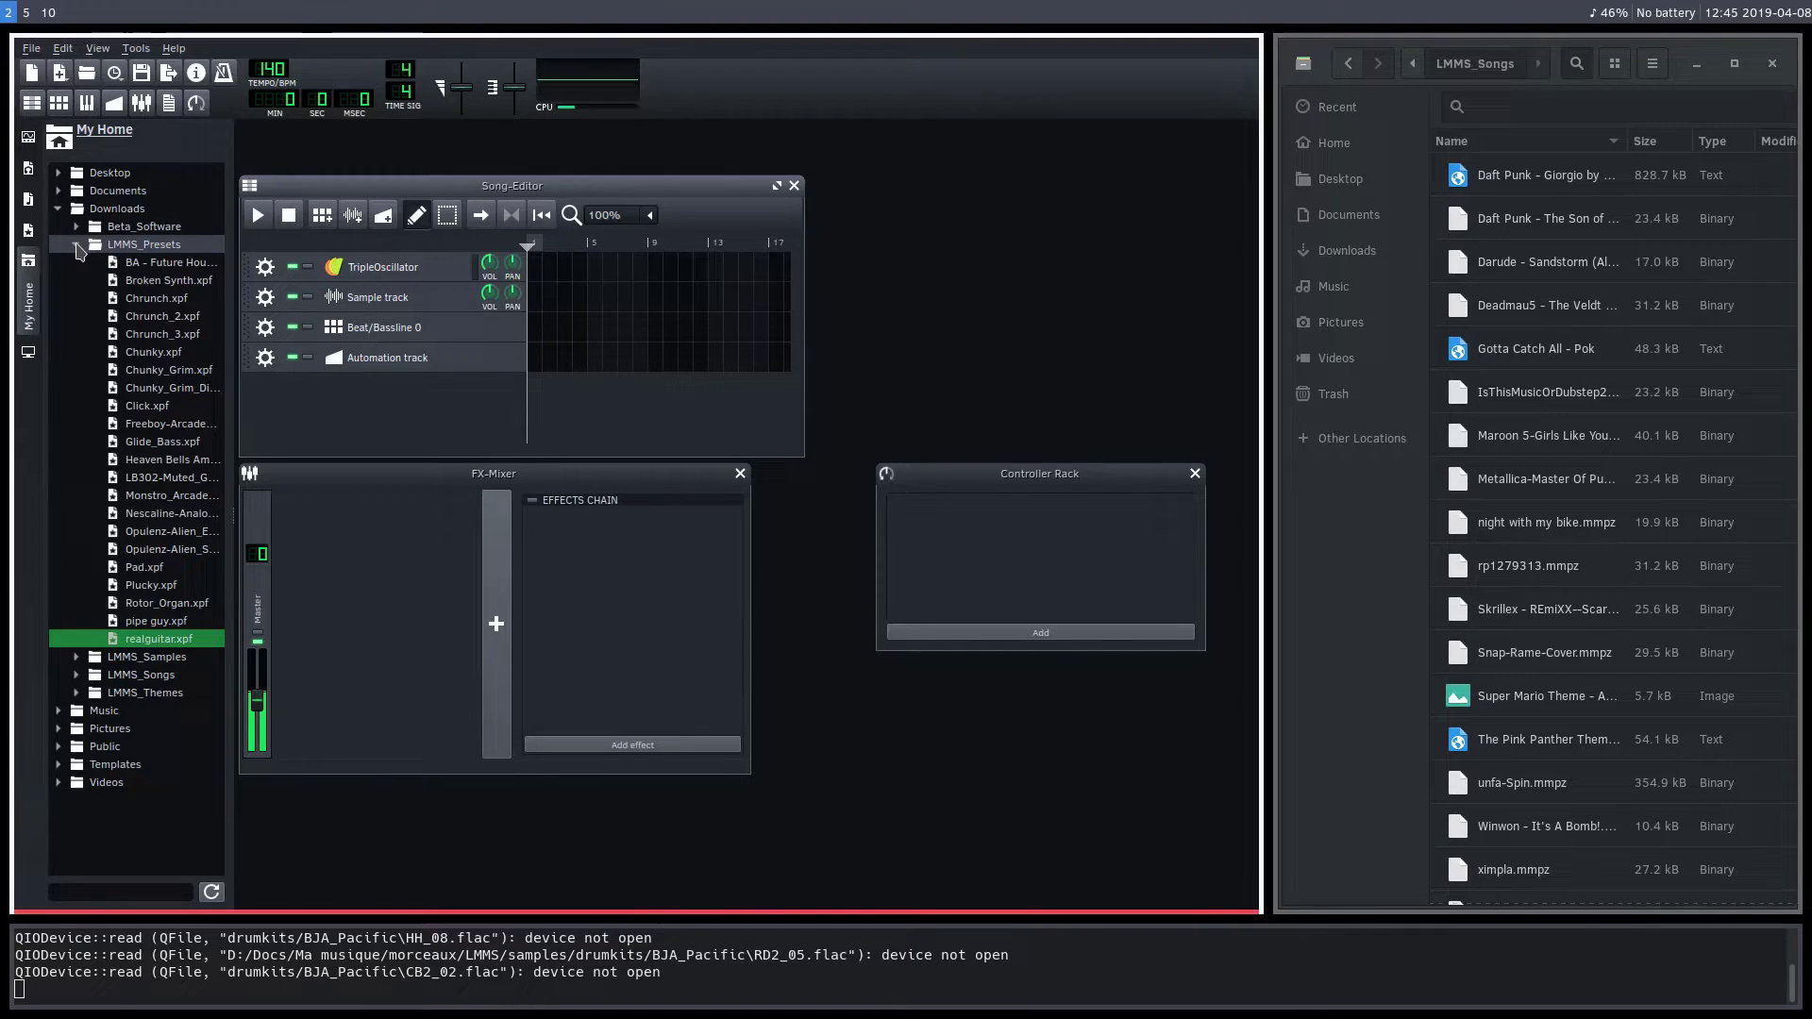
left_click(144, 299)
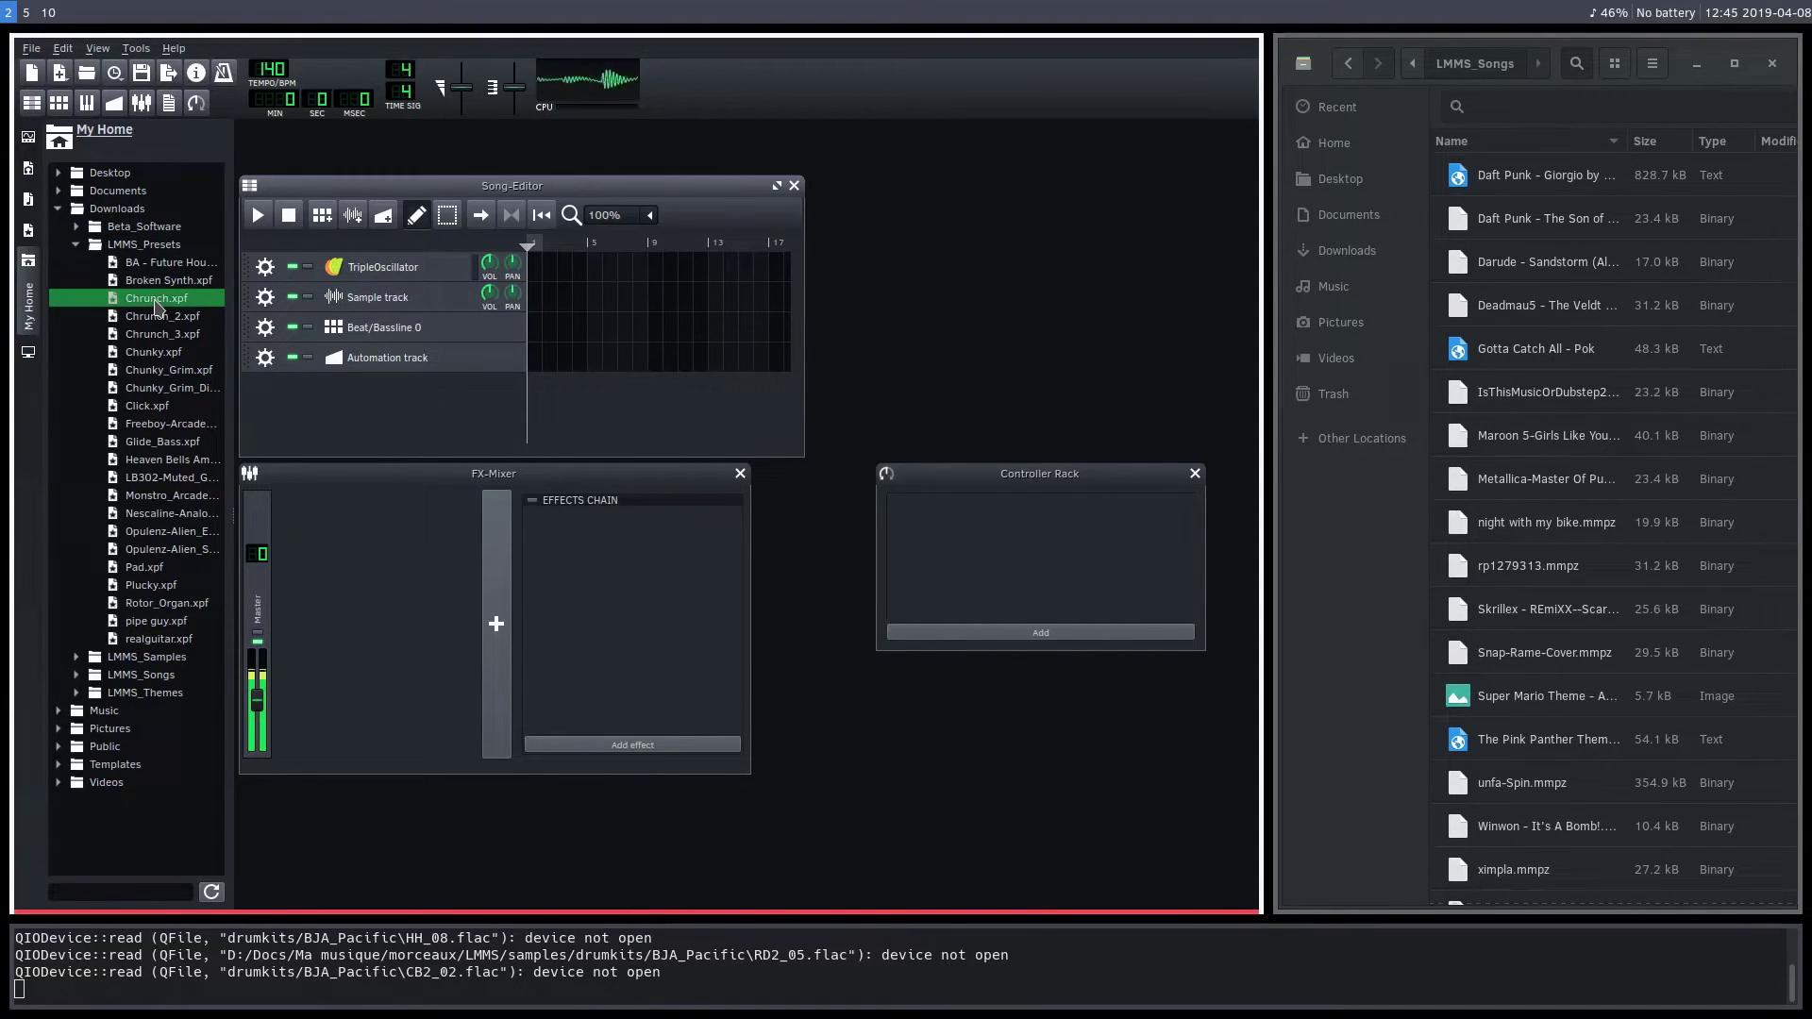
left_click(156, 317)
left_click(151, 353)
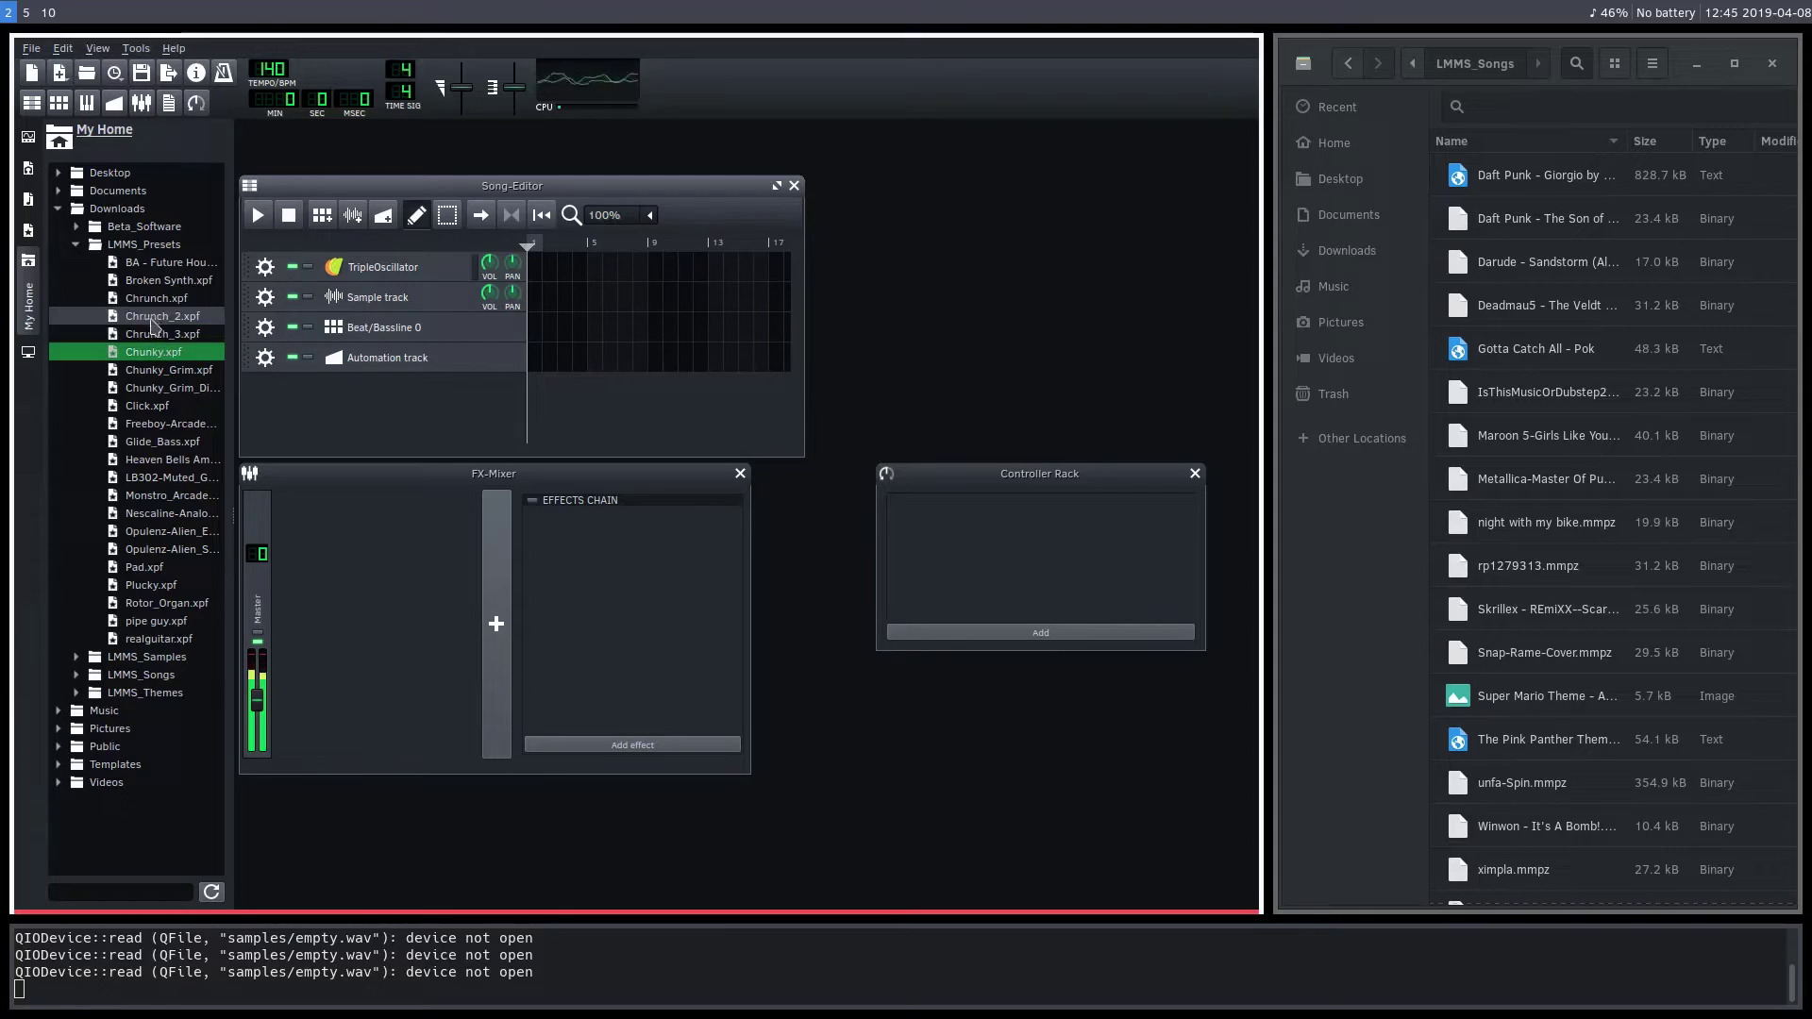
left_click(148, 281)
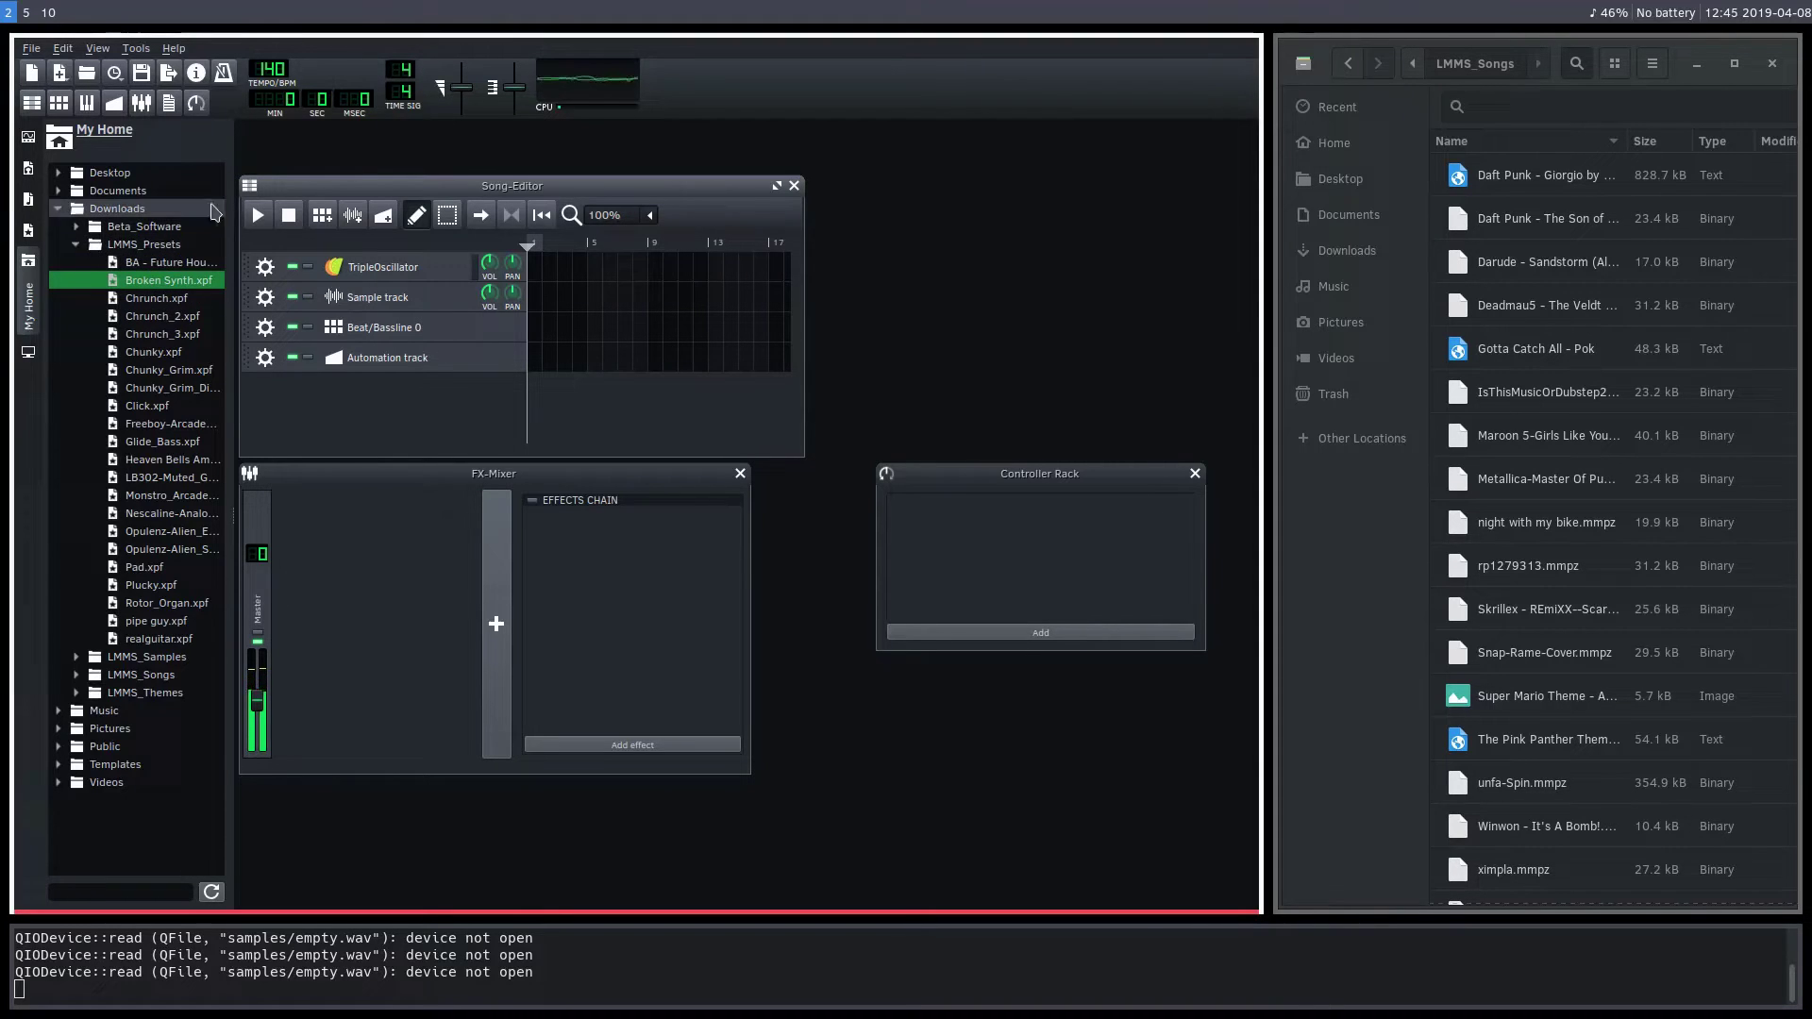
left_click(78, 245)
left_click(78, 245)
Step: Replace the first track's instrument with Monstro and open its settings window
left_click(77, 245)
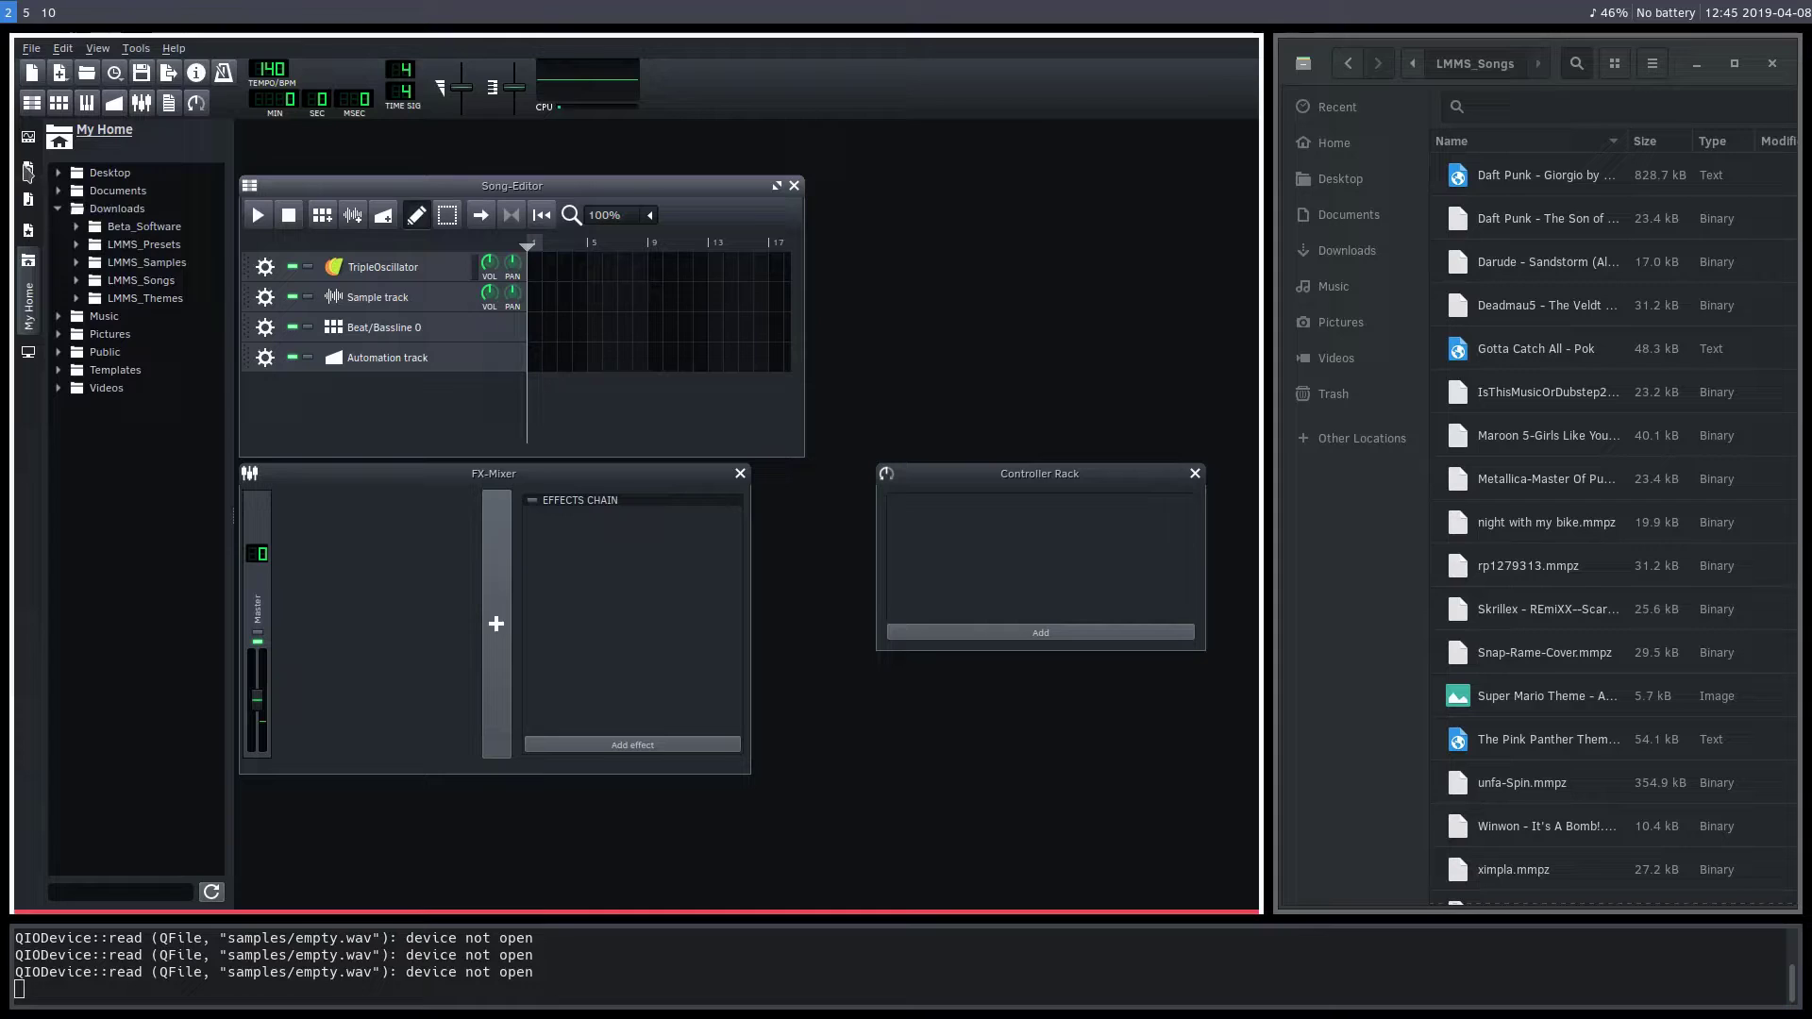
left_click(29, 140)
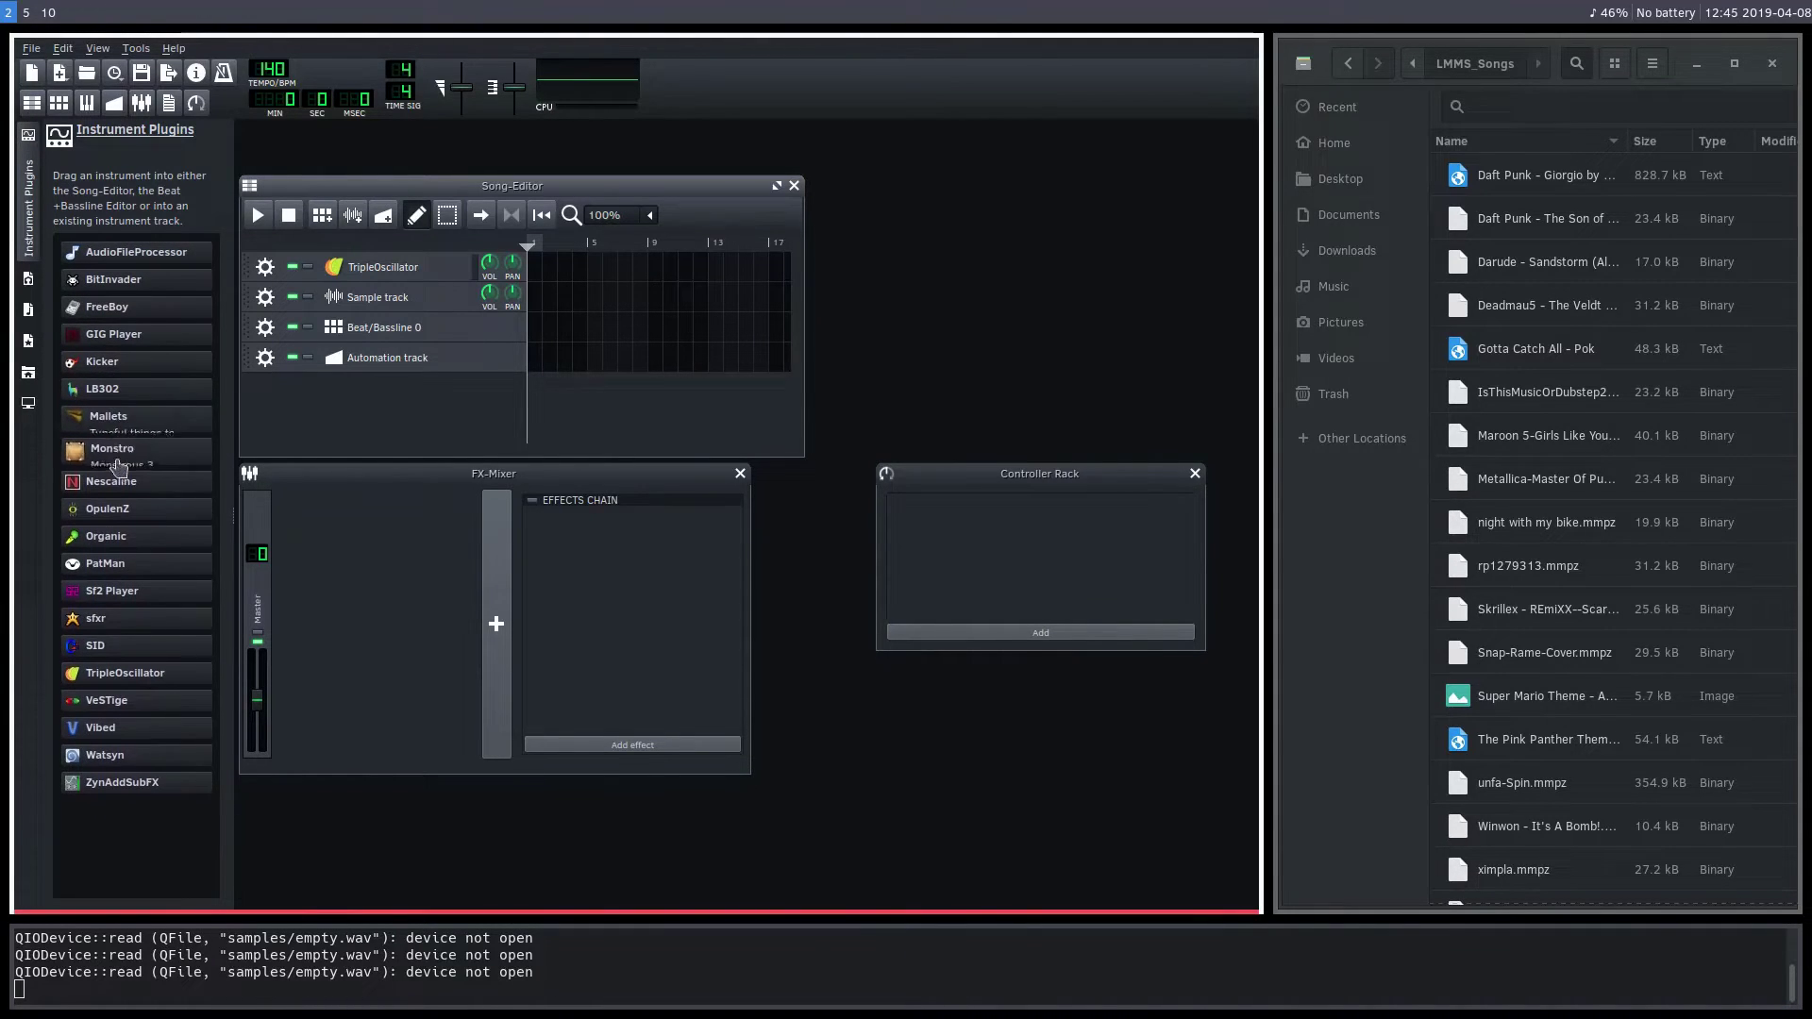
left_click_drag(116, 464, 377, 271)
left_click(378, 270)
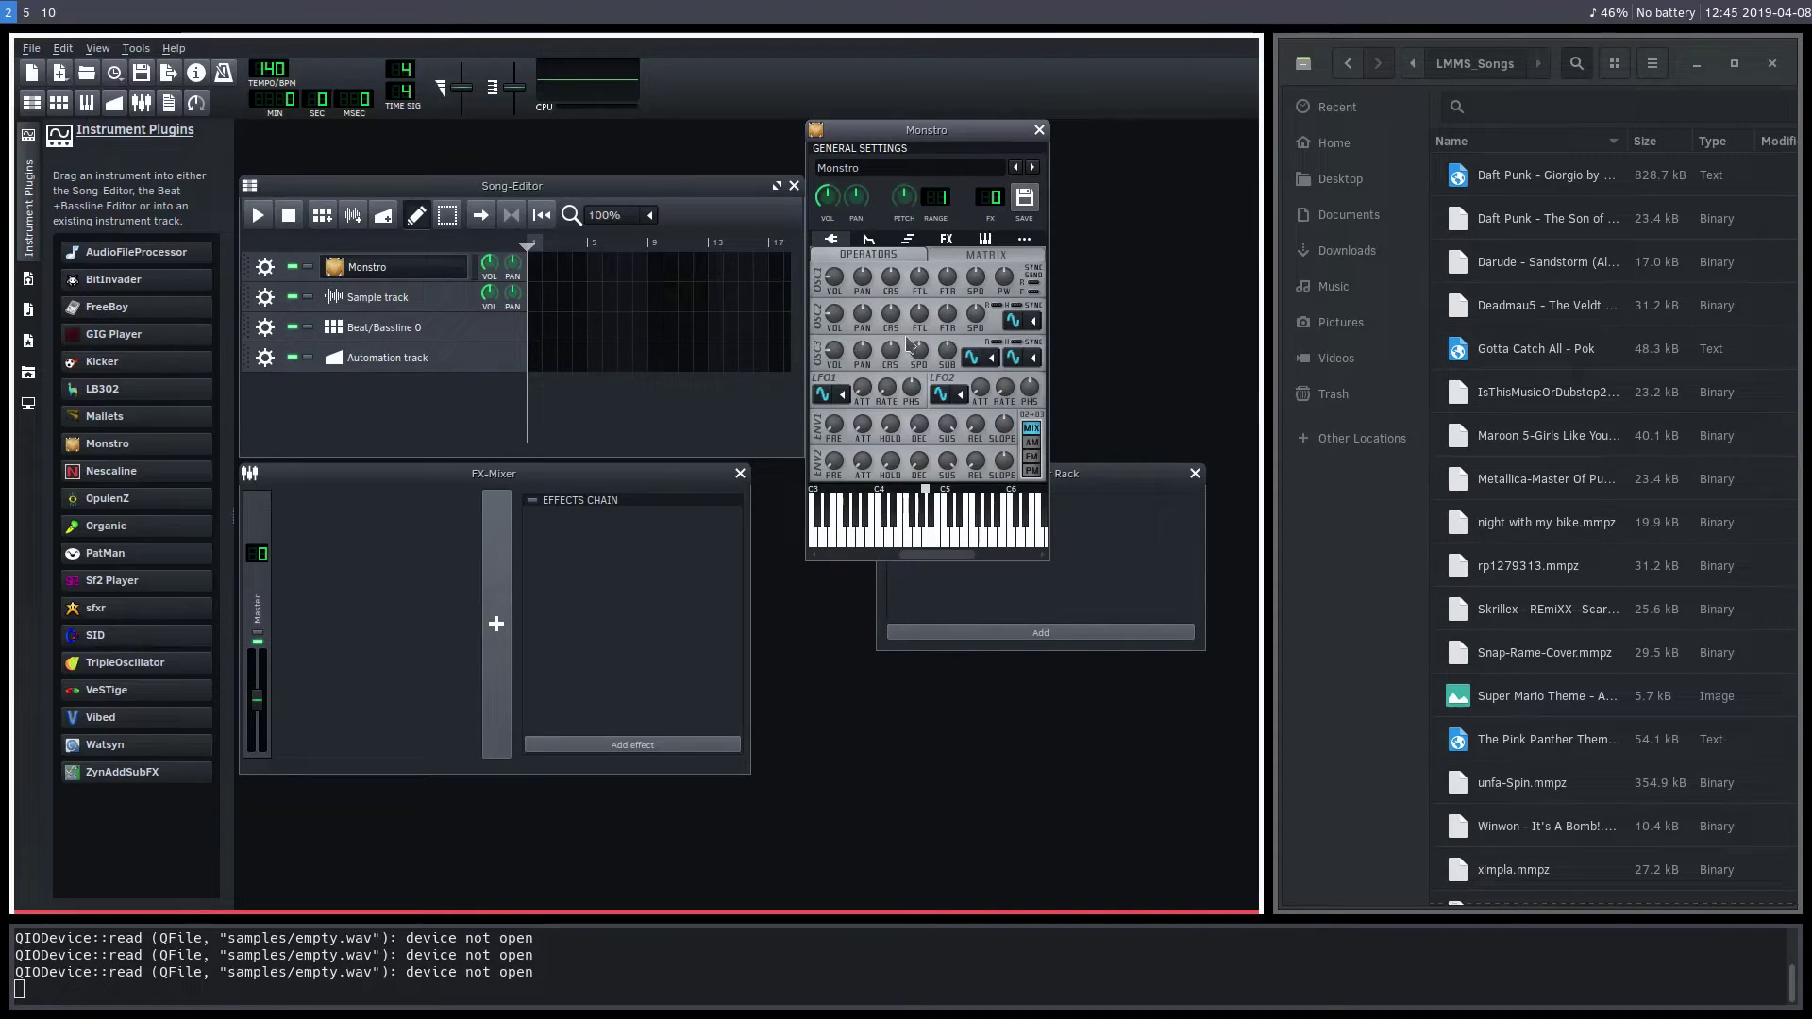
Step: Flip through Monstro's settings pages, then show the home-folder file browser
left_click(870, 239)
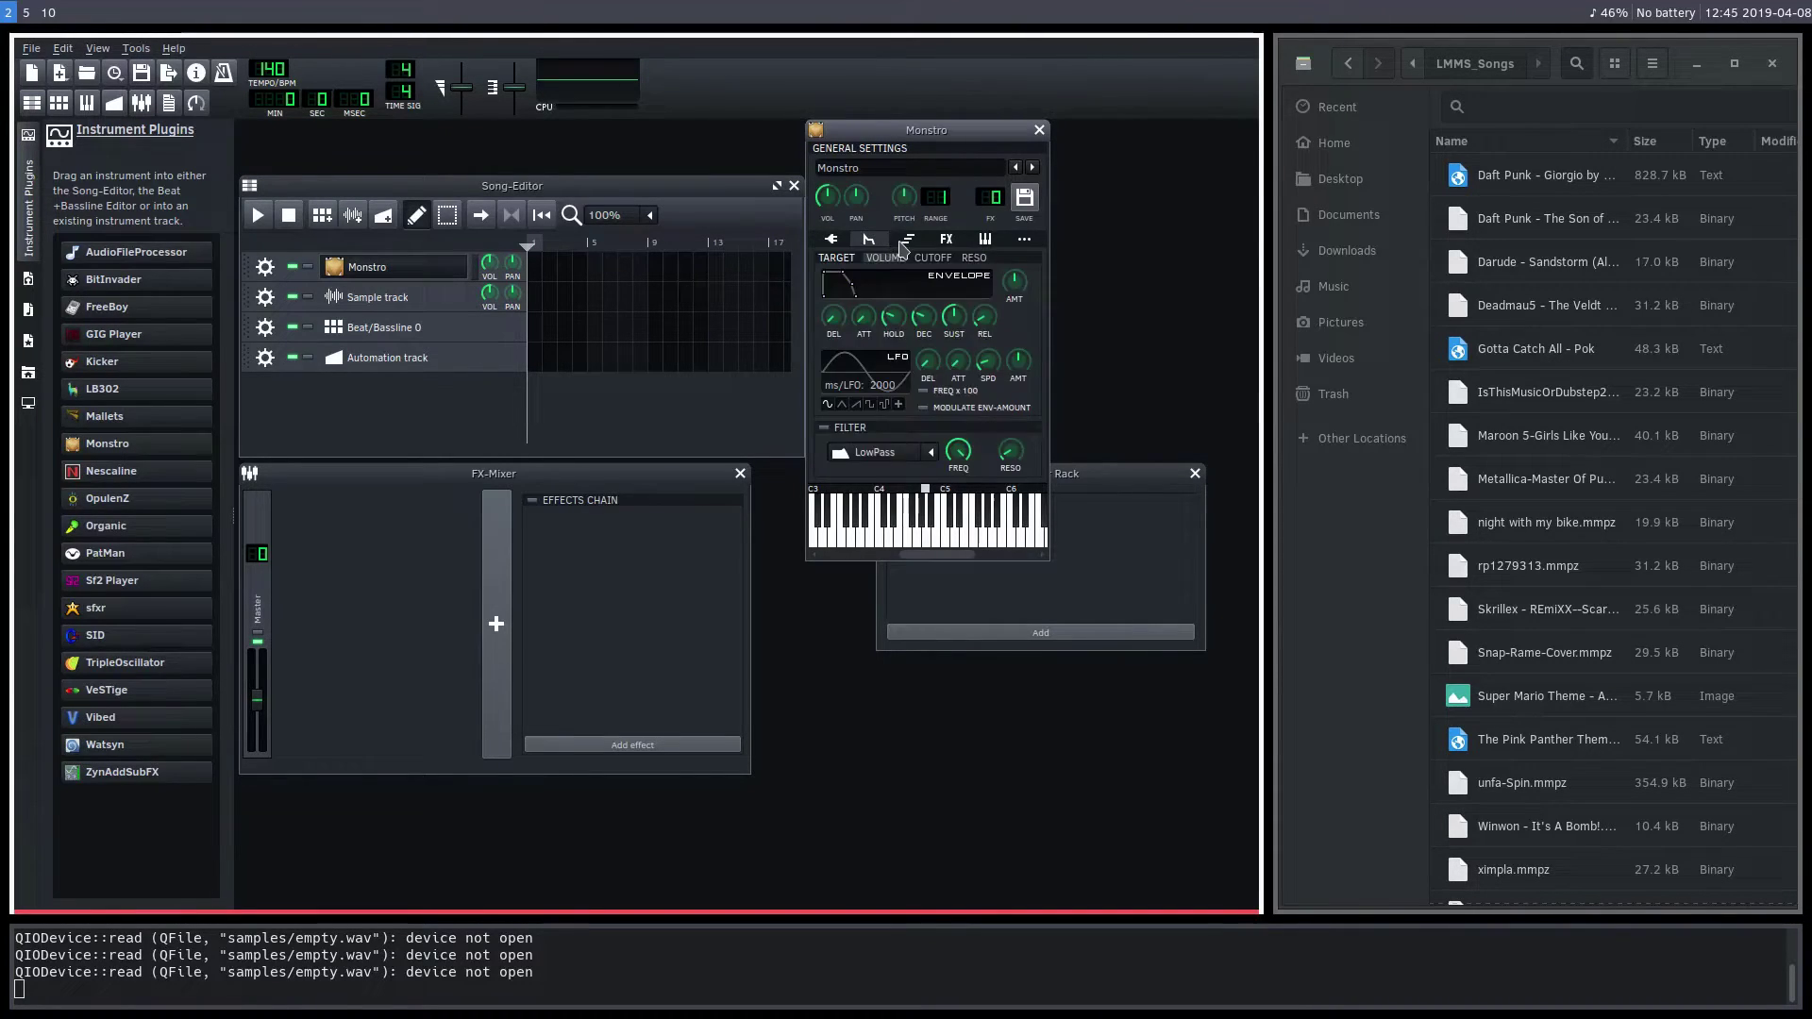
left_click(830, 239)
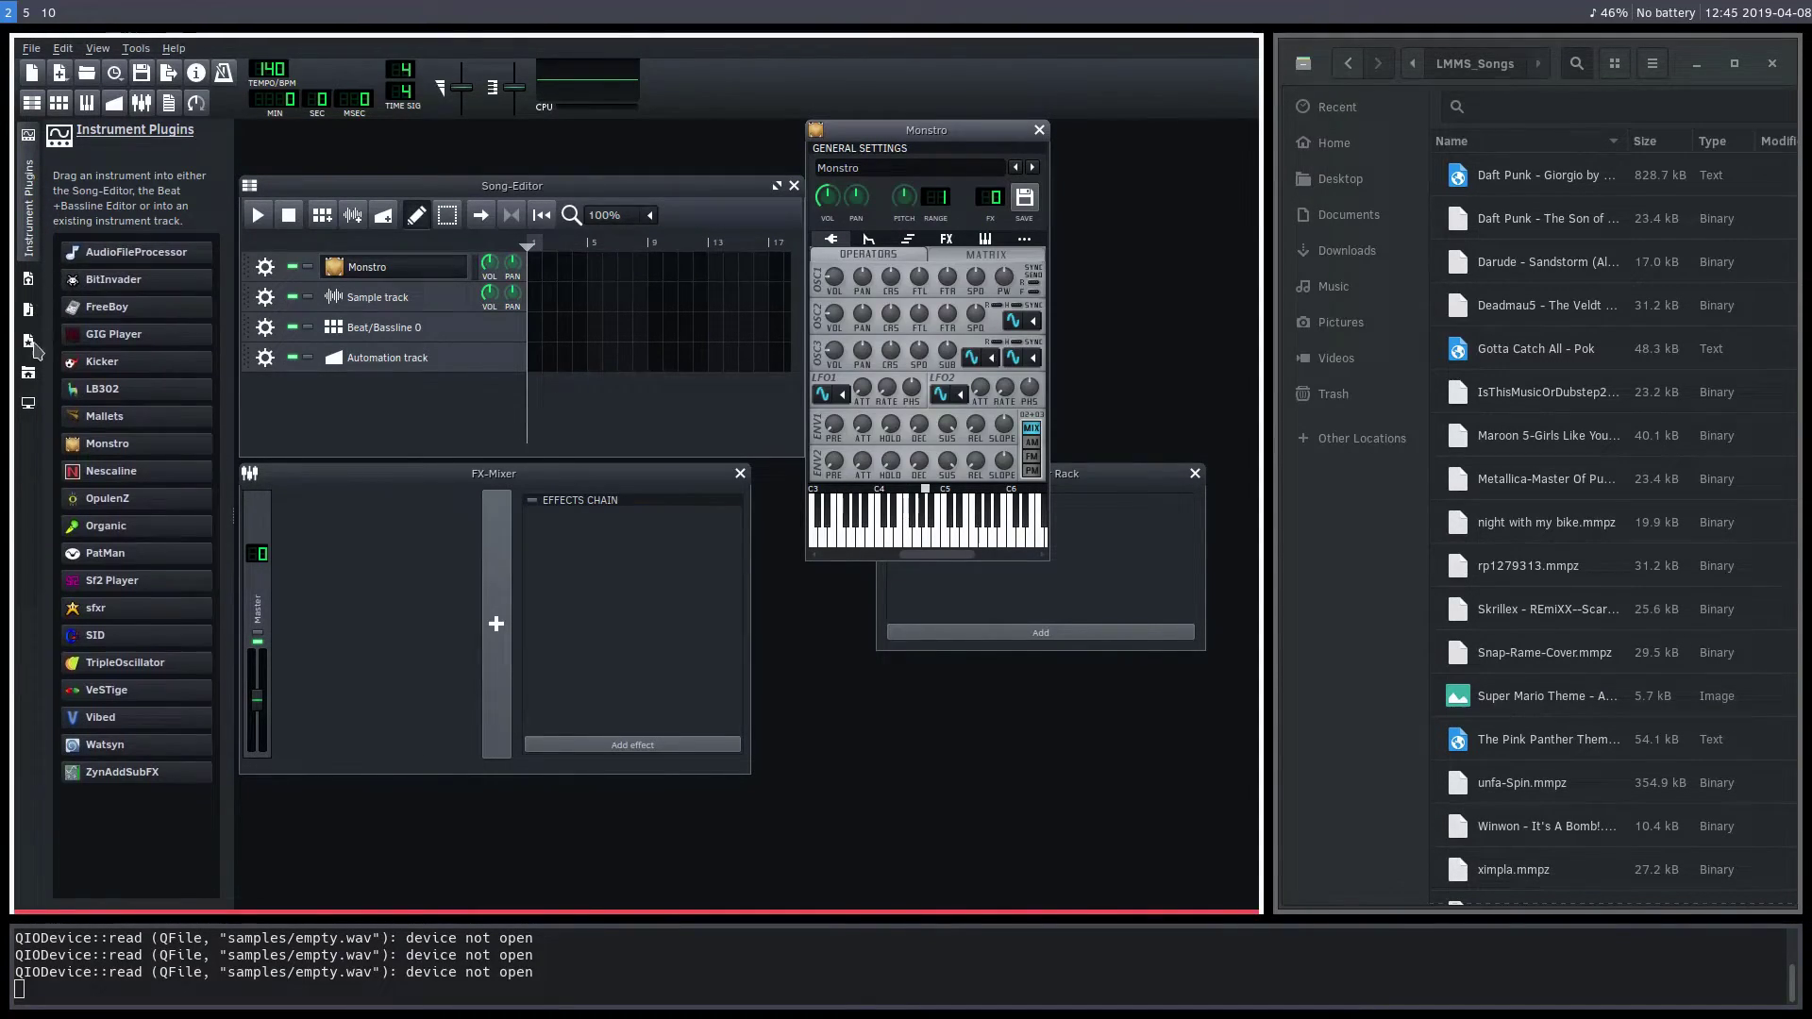
left_click(29, 375)
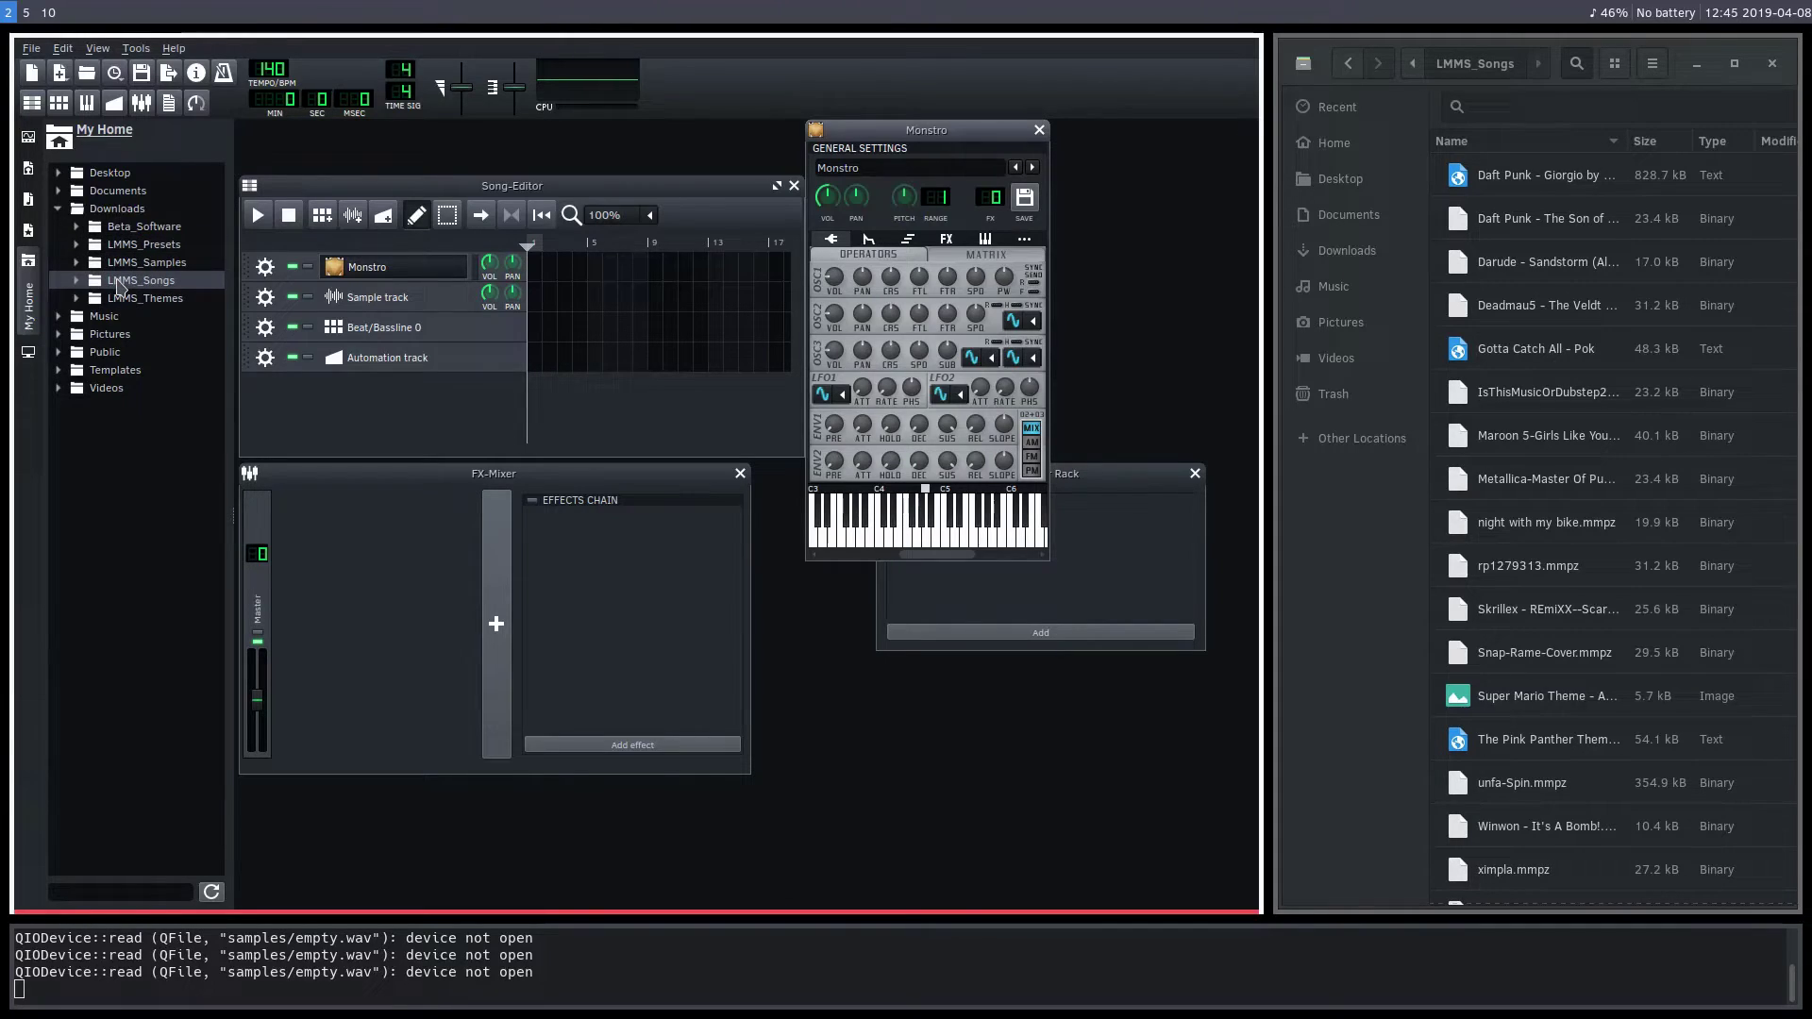
left_click(79, 264)
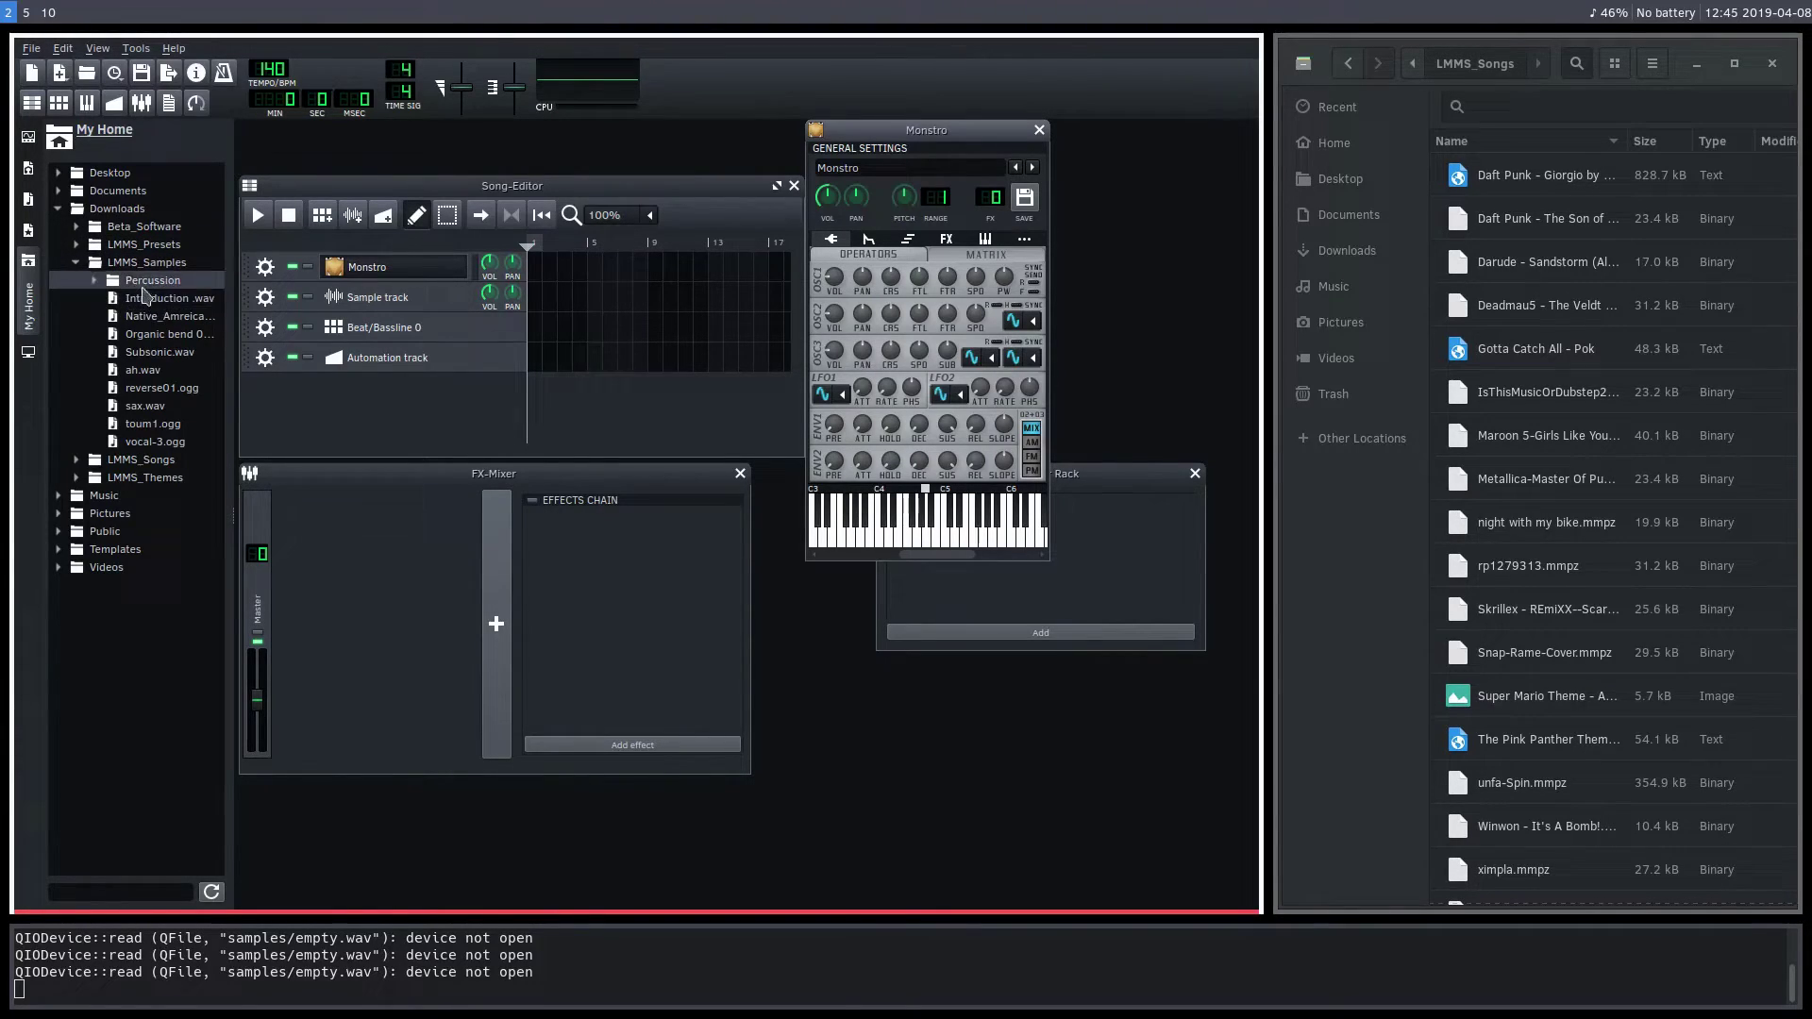
left_click(148, 301)
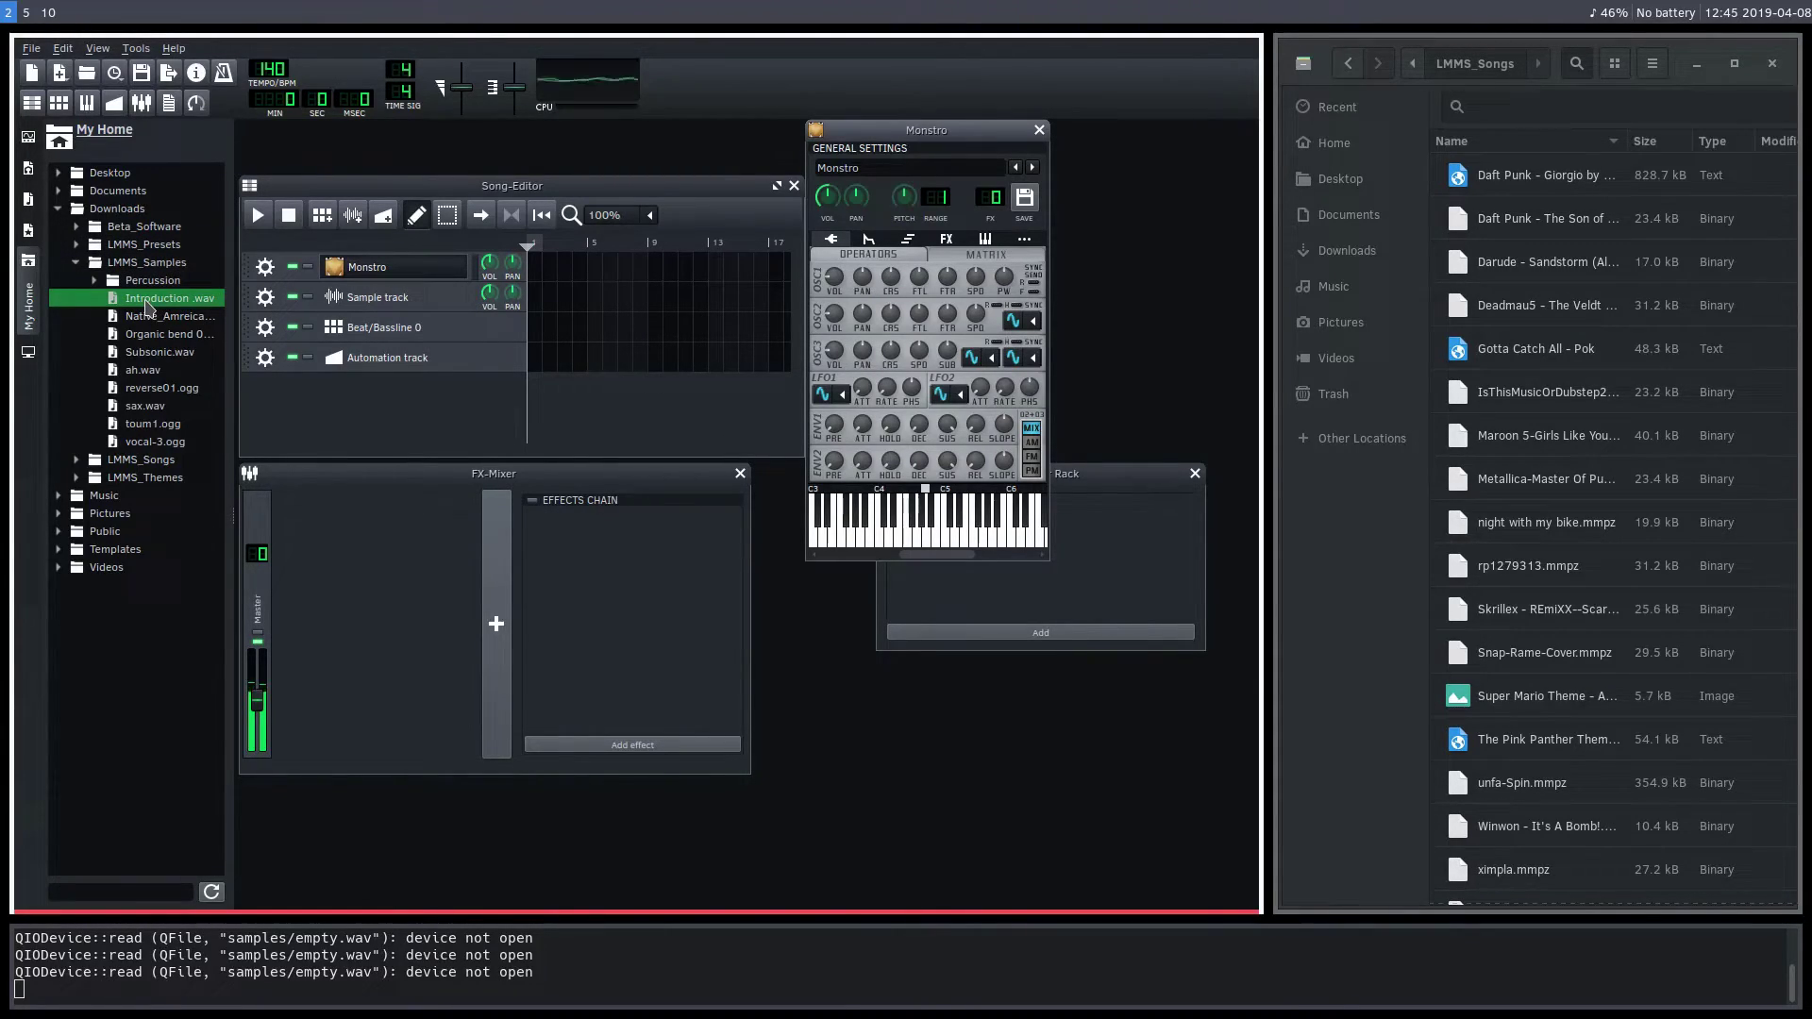
left_click(149, 336)
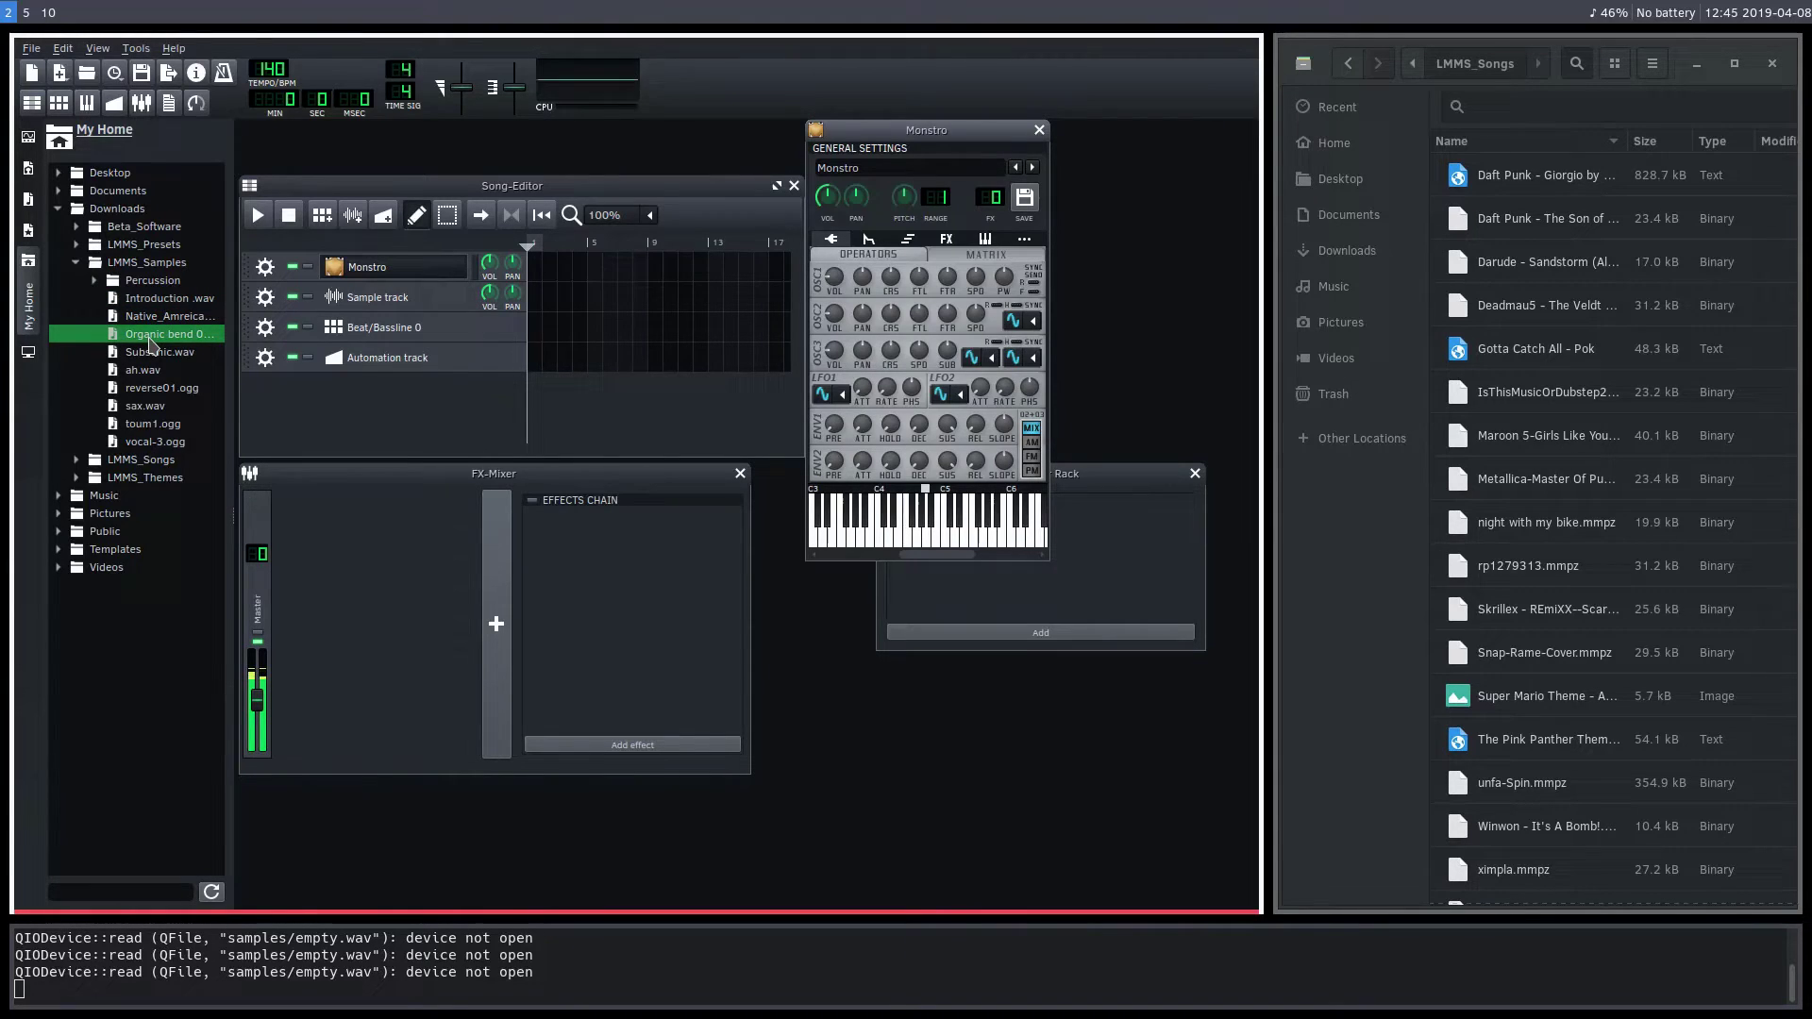
left_click(140, 425)
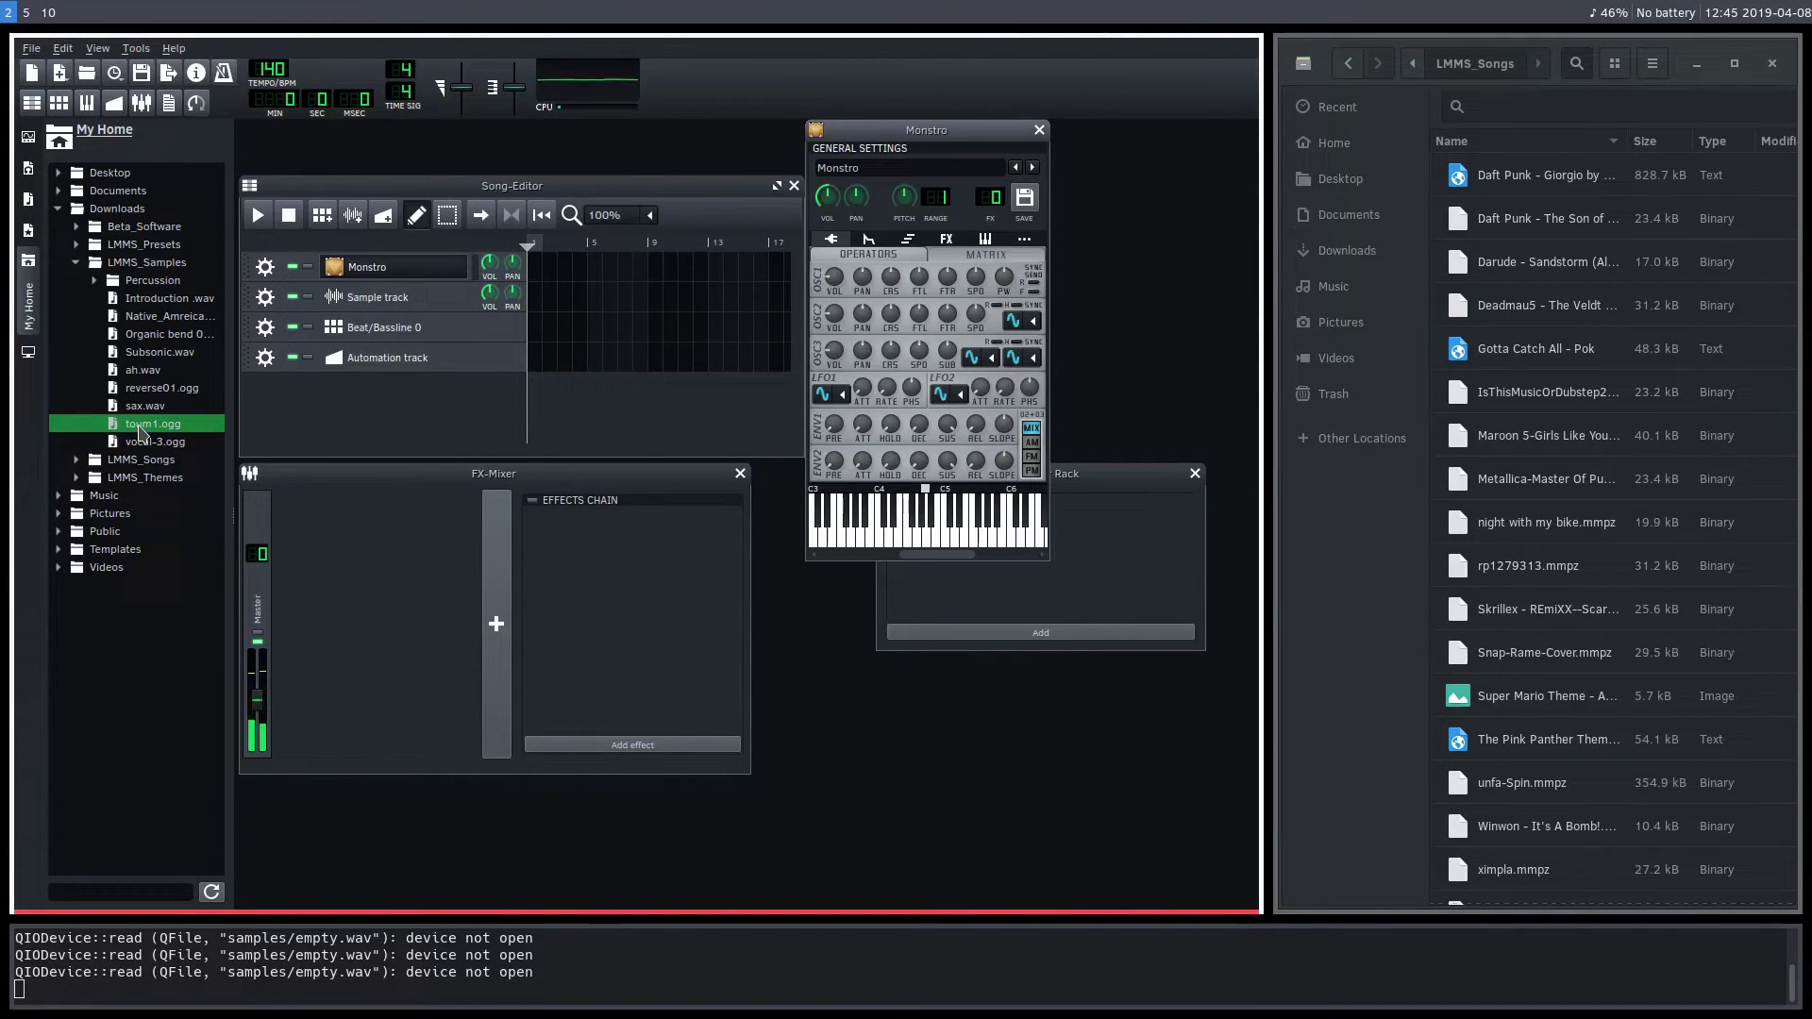
left_click(138, 406)
left_click(134, 389)
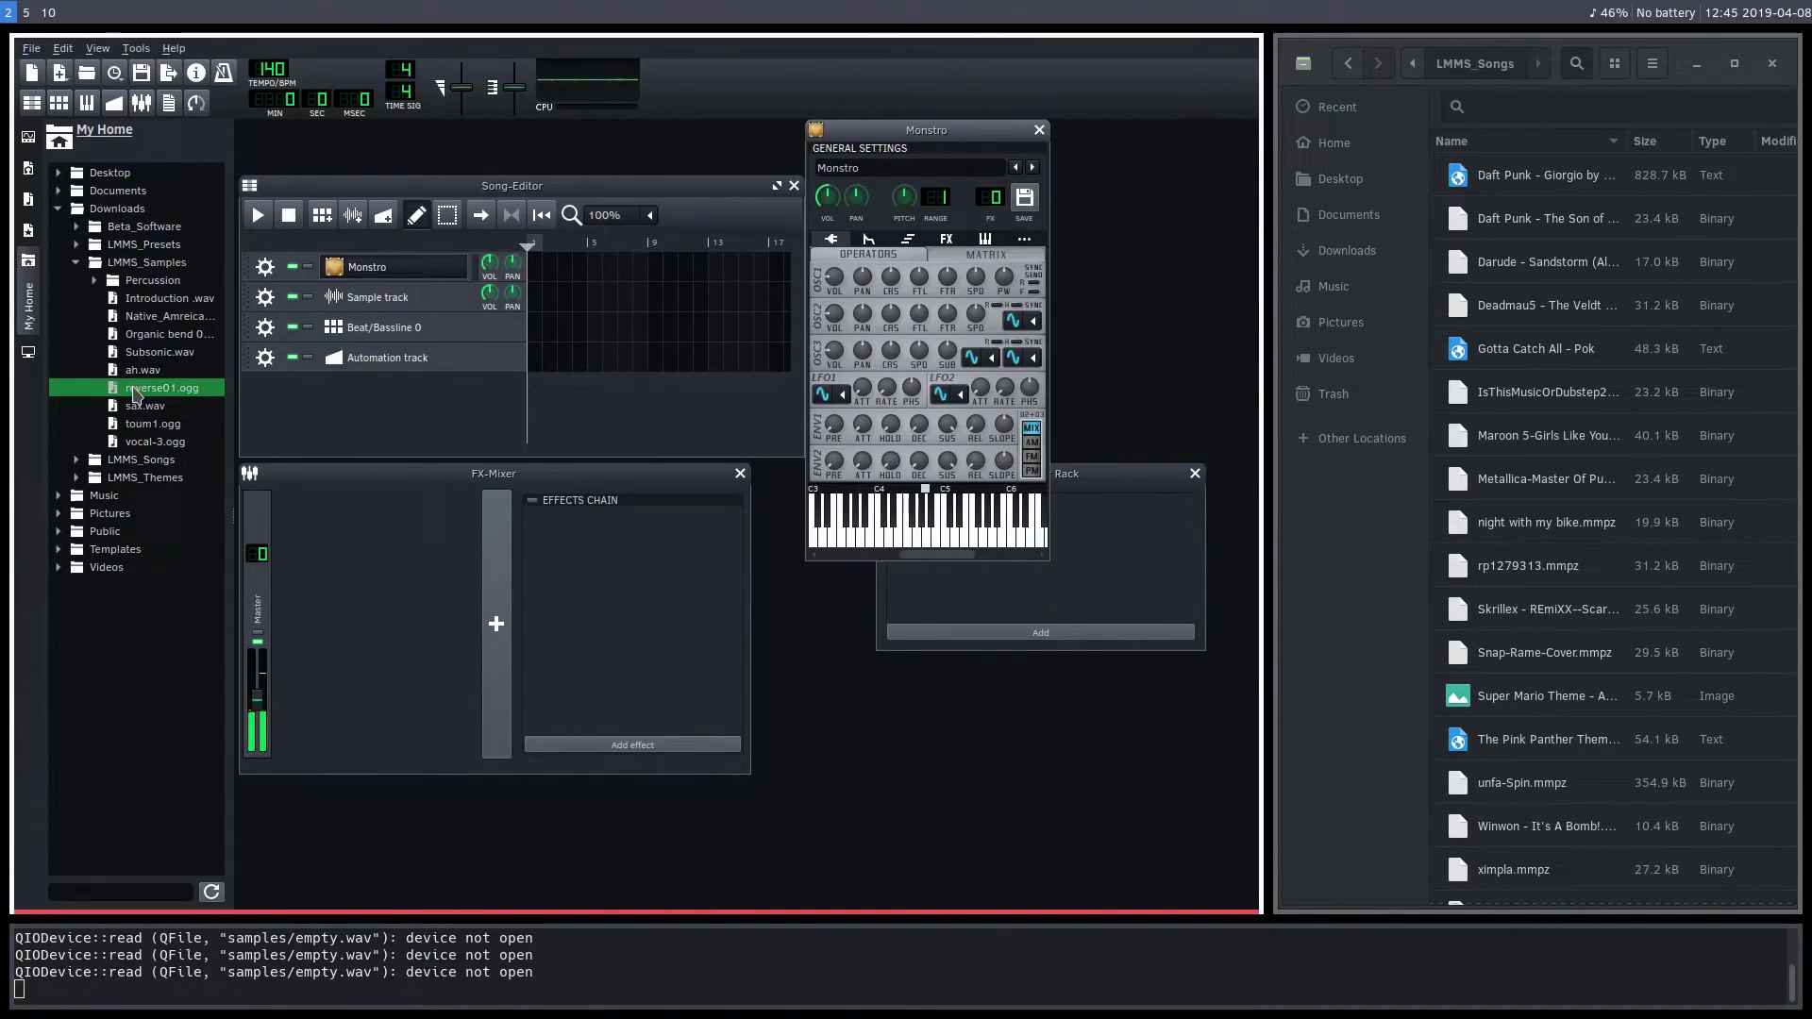
left_click(95, 263)
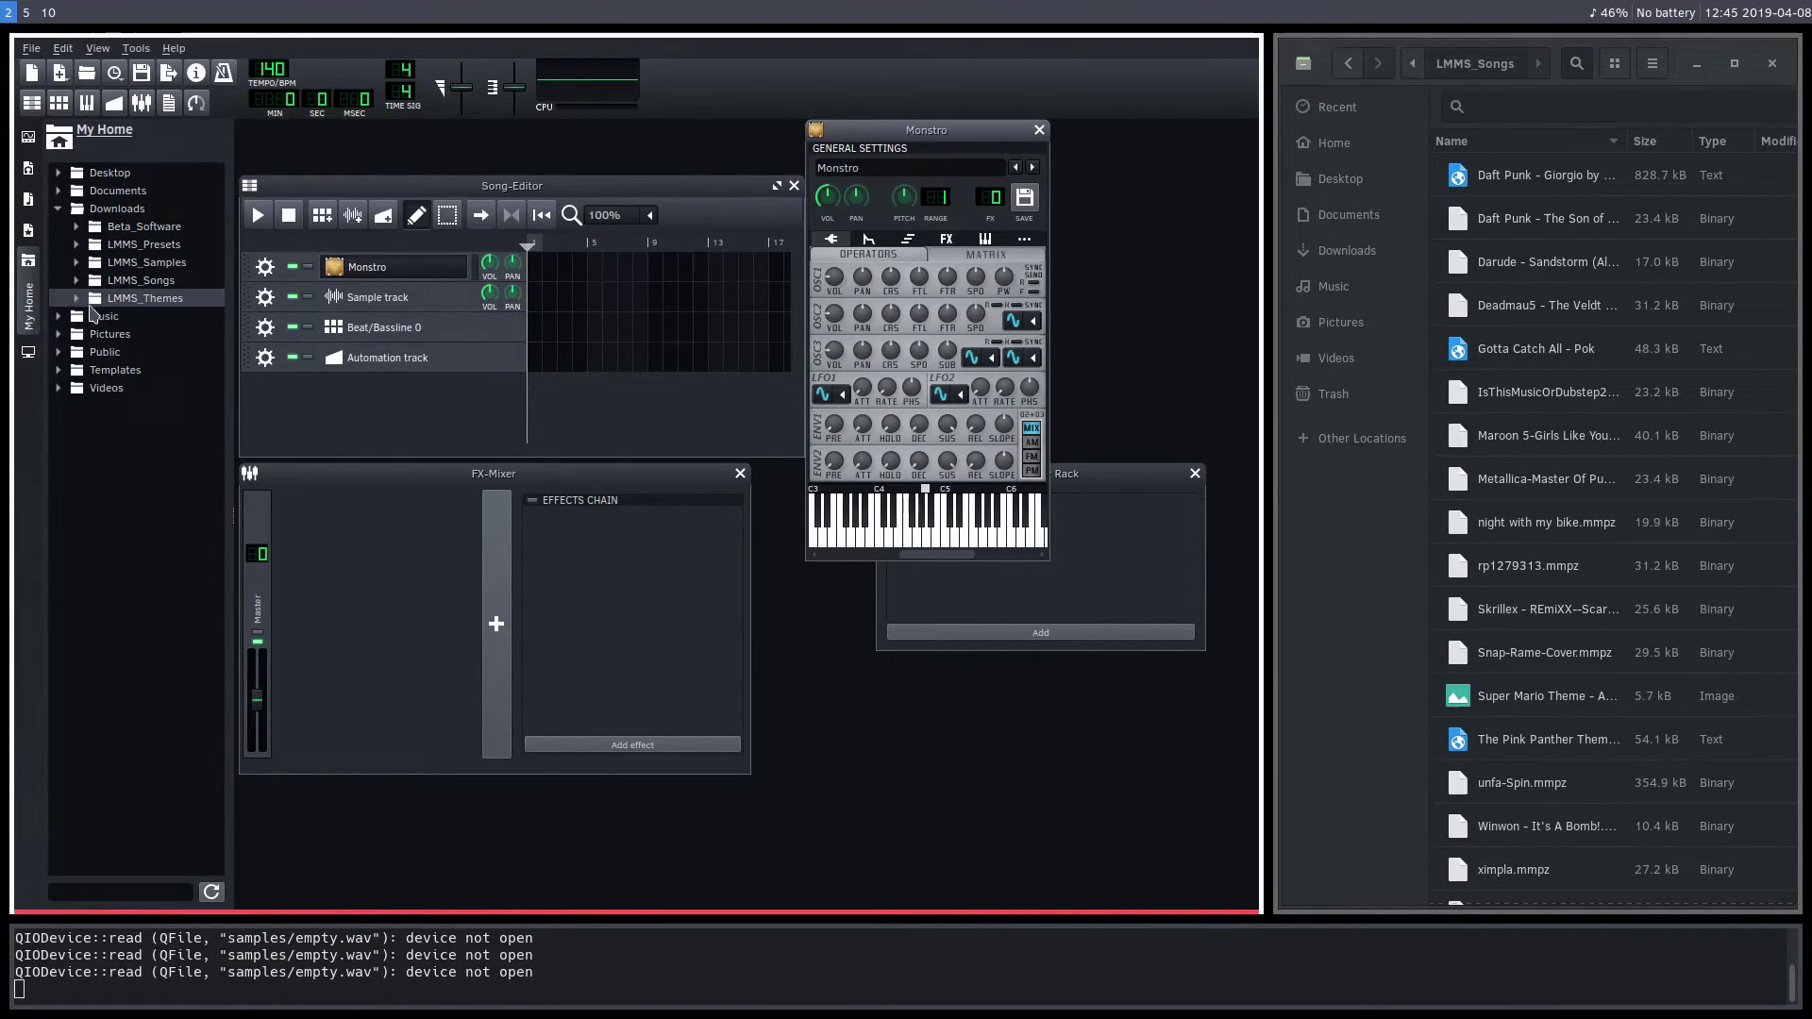
Step: Expand LMMS_Themes and LMMS_Songs in the sidebar, then start opening a project and discard unsaved changes
left_click(82, 297)
left_click(102, 280)
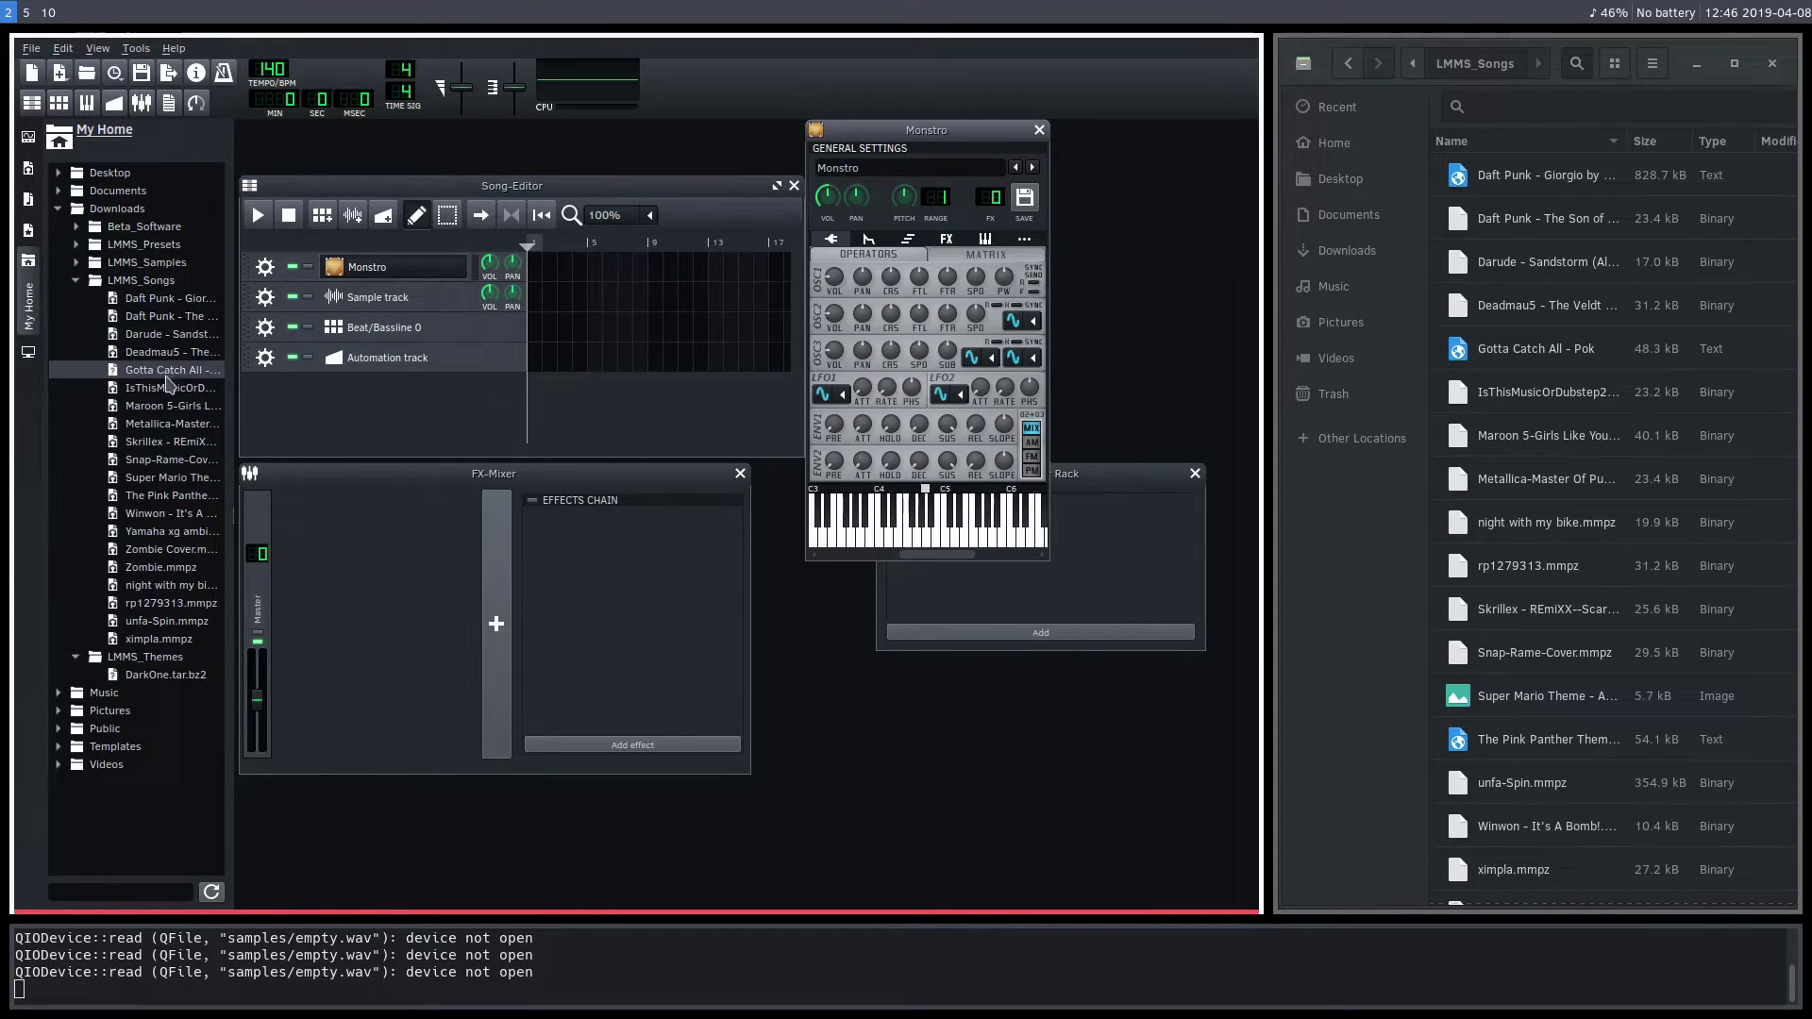
left_click(30, 51)
left_click(57, 121)
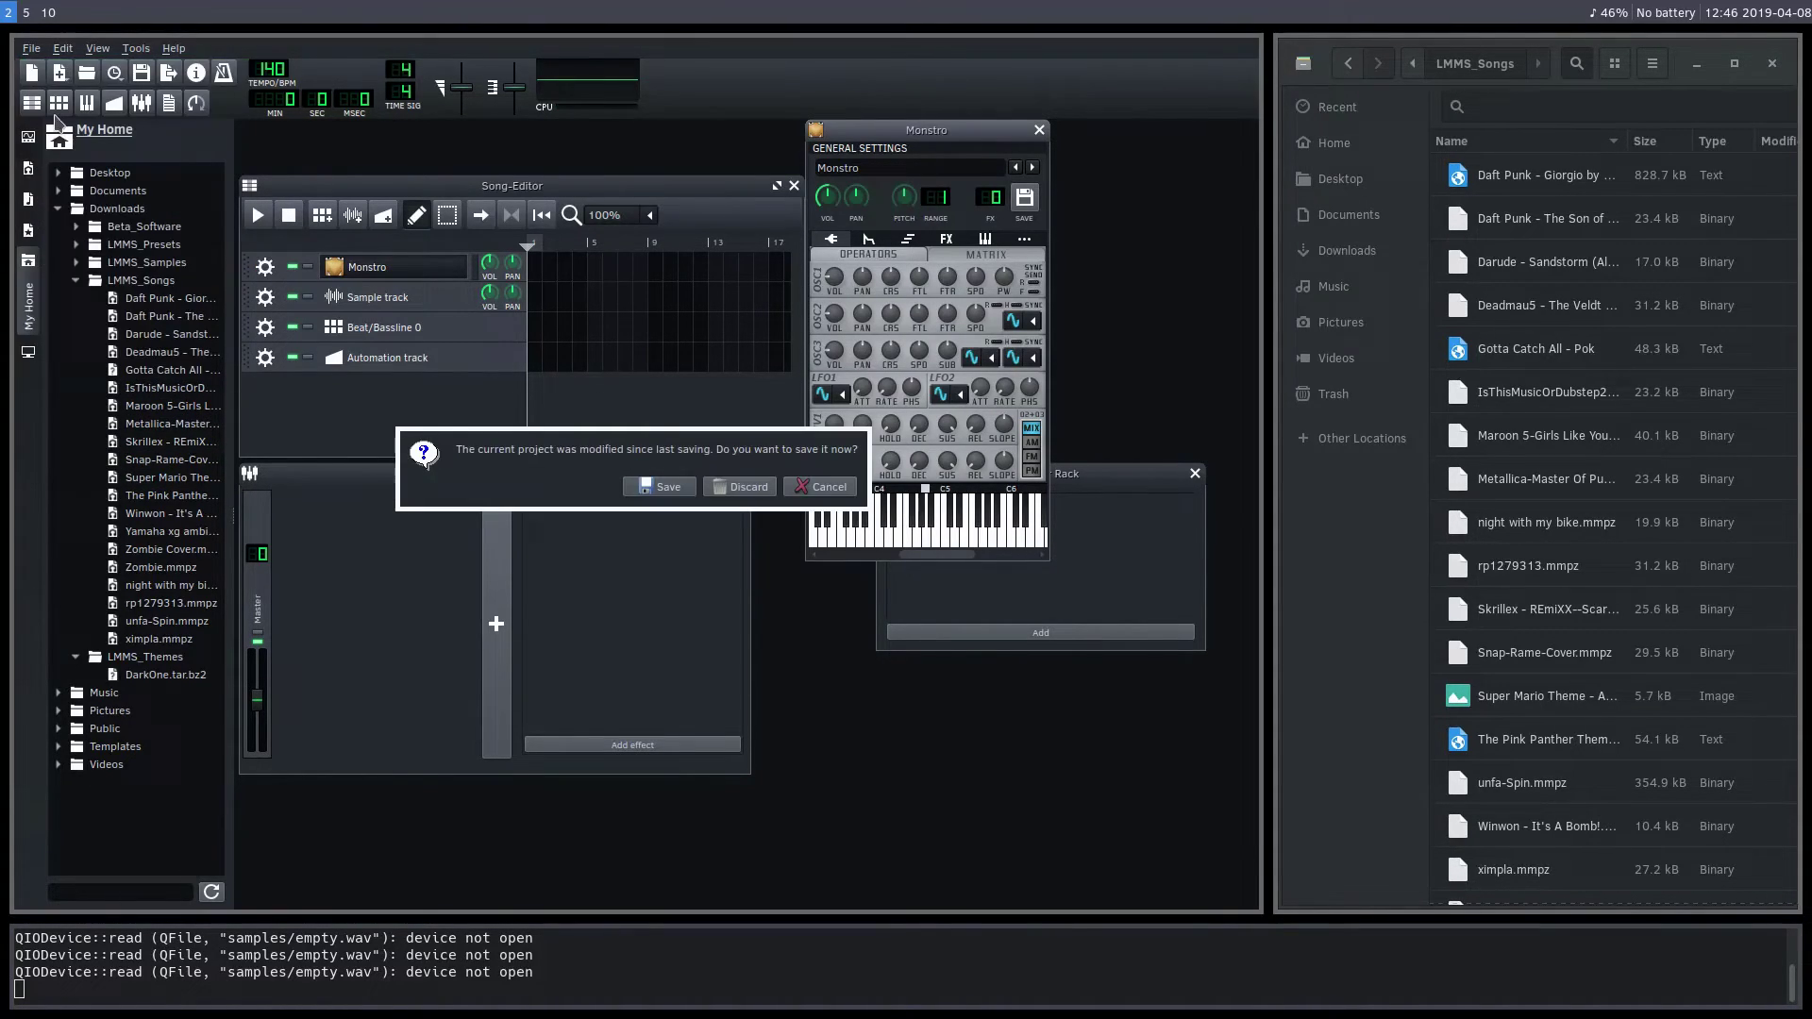
left_click(738, 487)
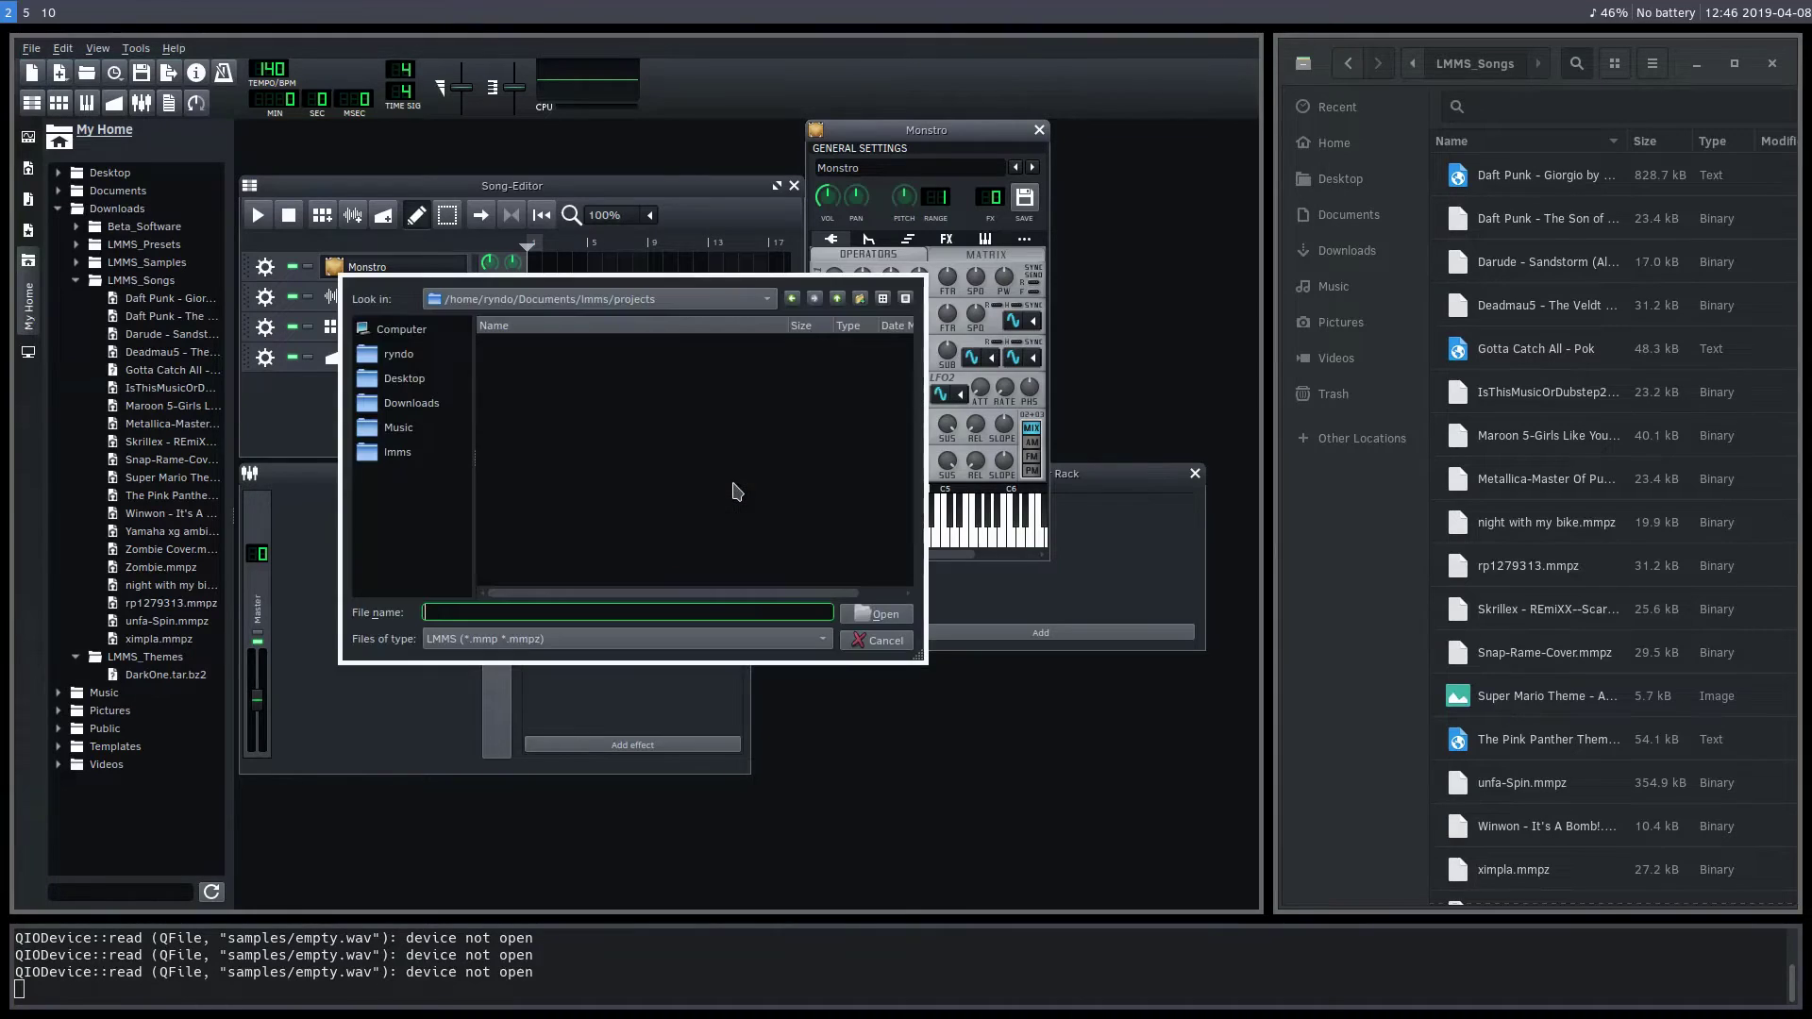
Step: Browse to Downloads/LMMS_Songs and select IsThisMusicOrDubstep2.mmpz as the project to open
left_click(400, 404)
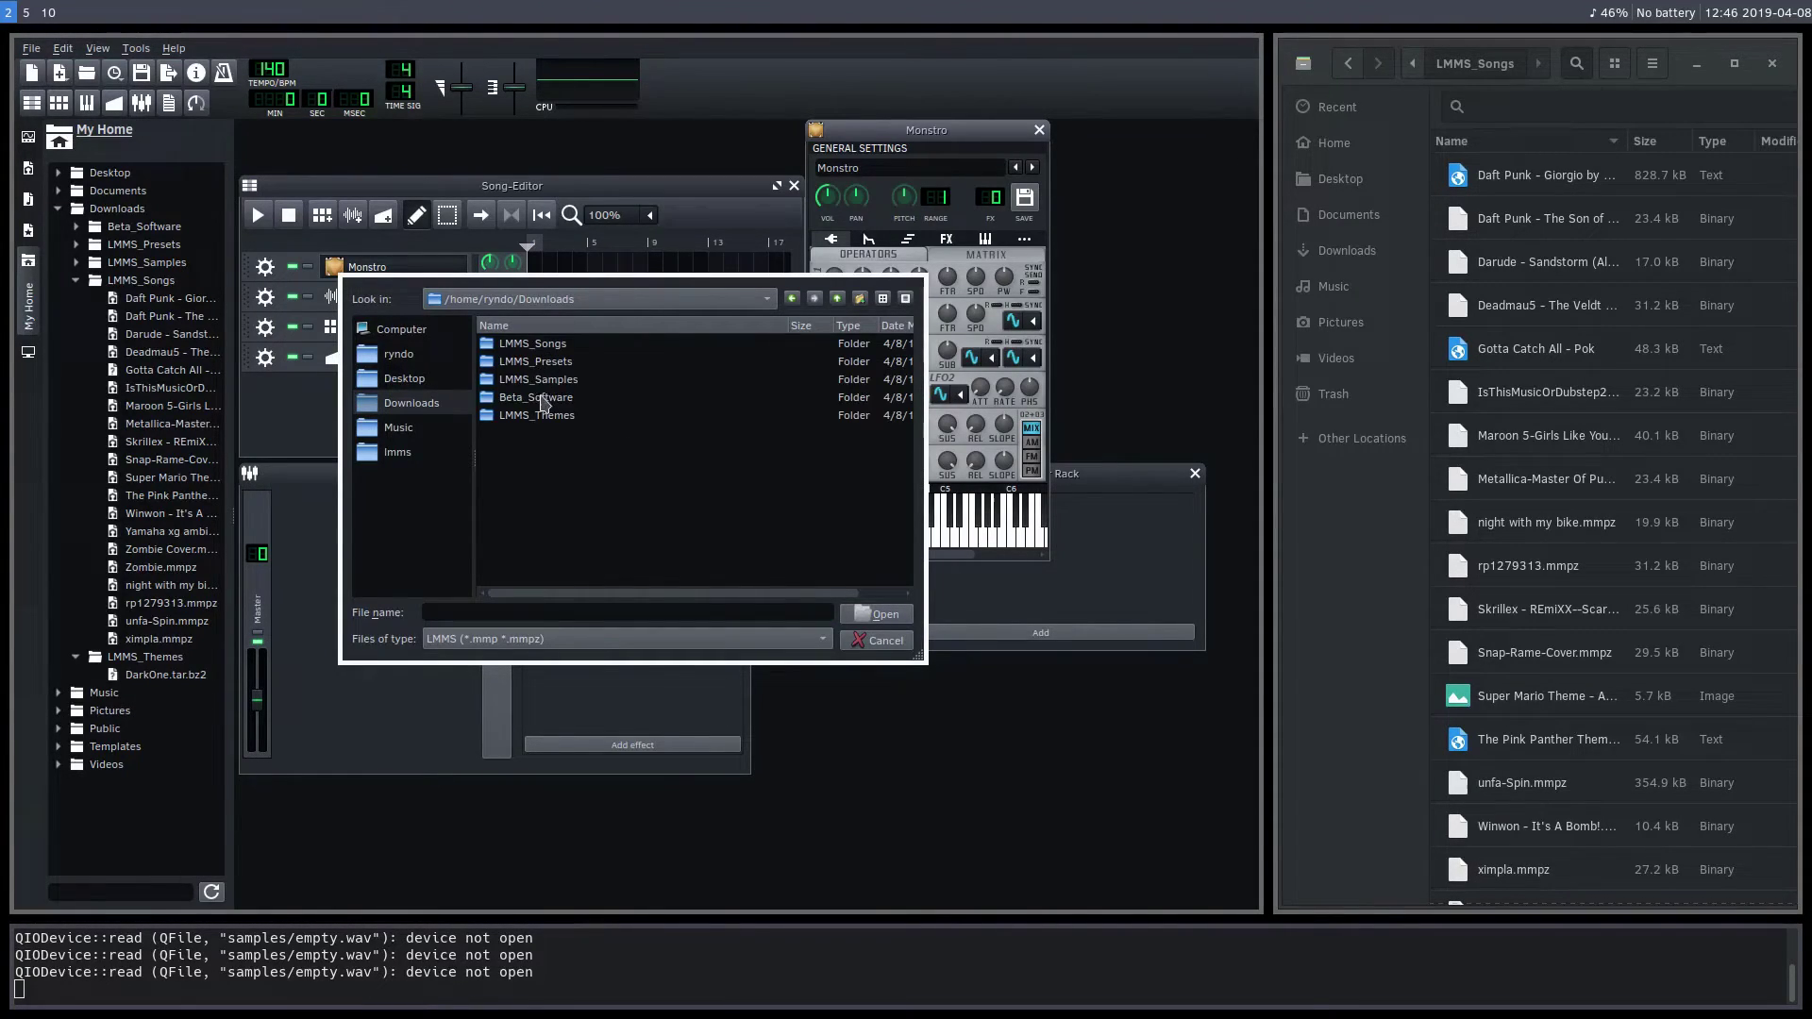
double_click(522, 345)
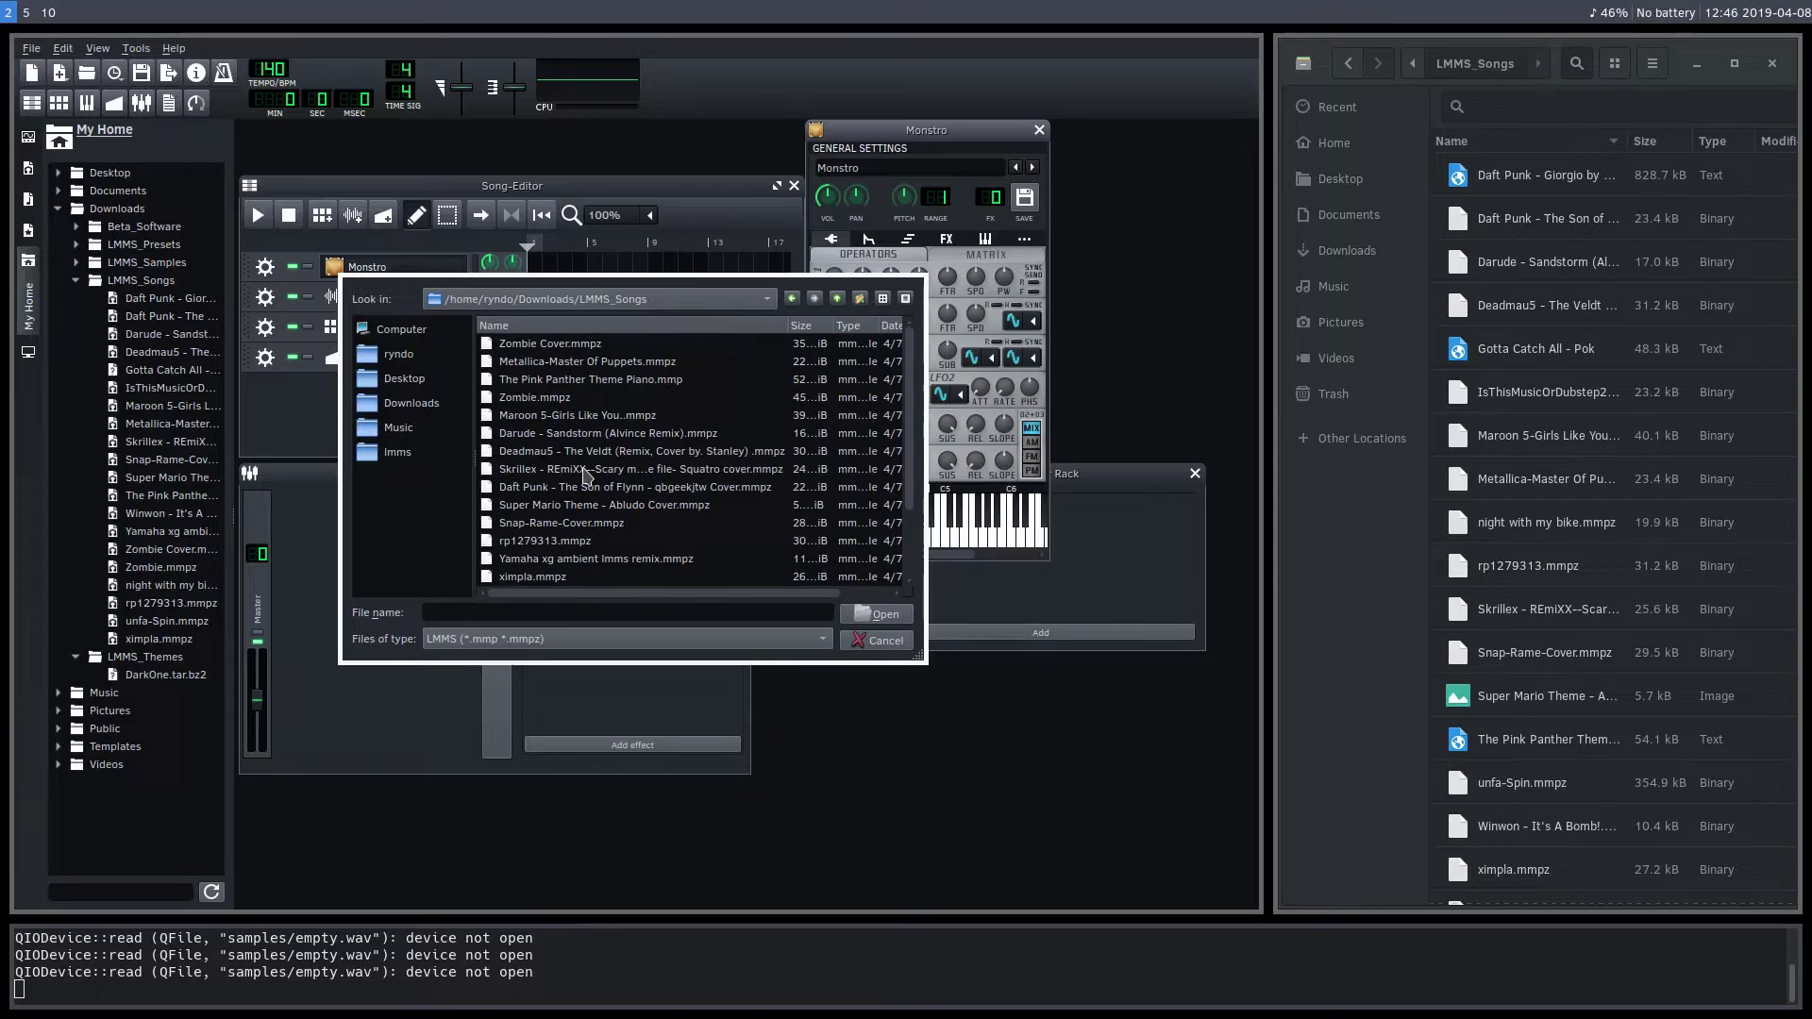
scroll(585, 473, "down", 2)
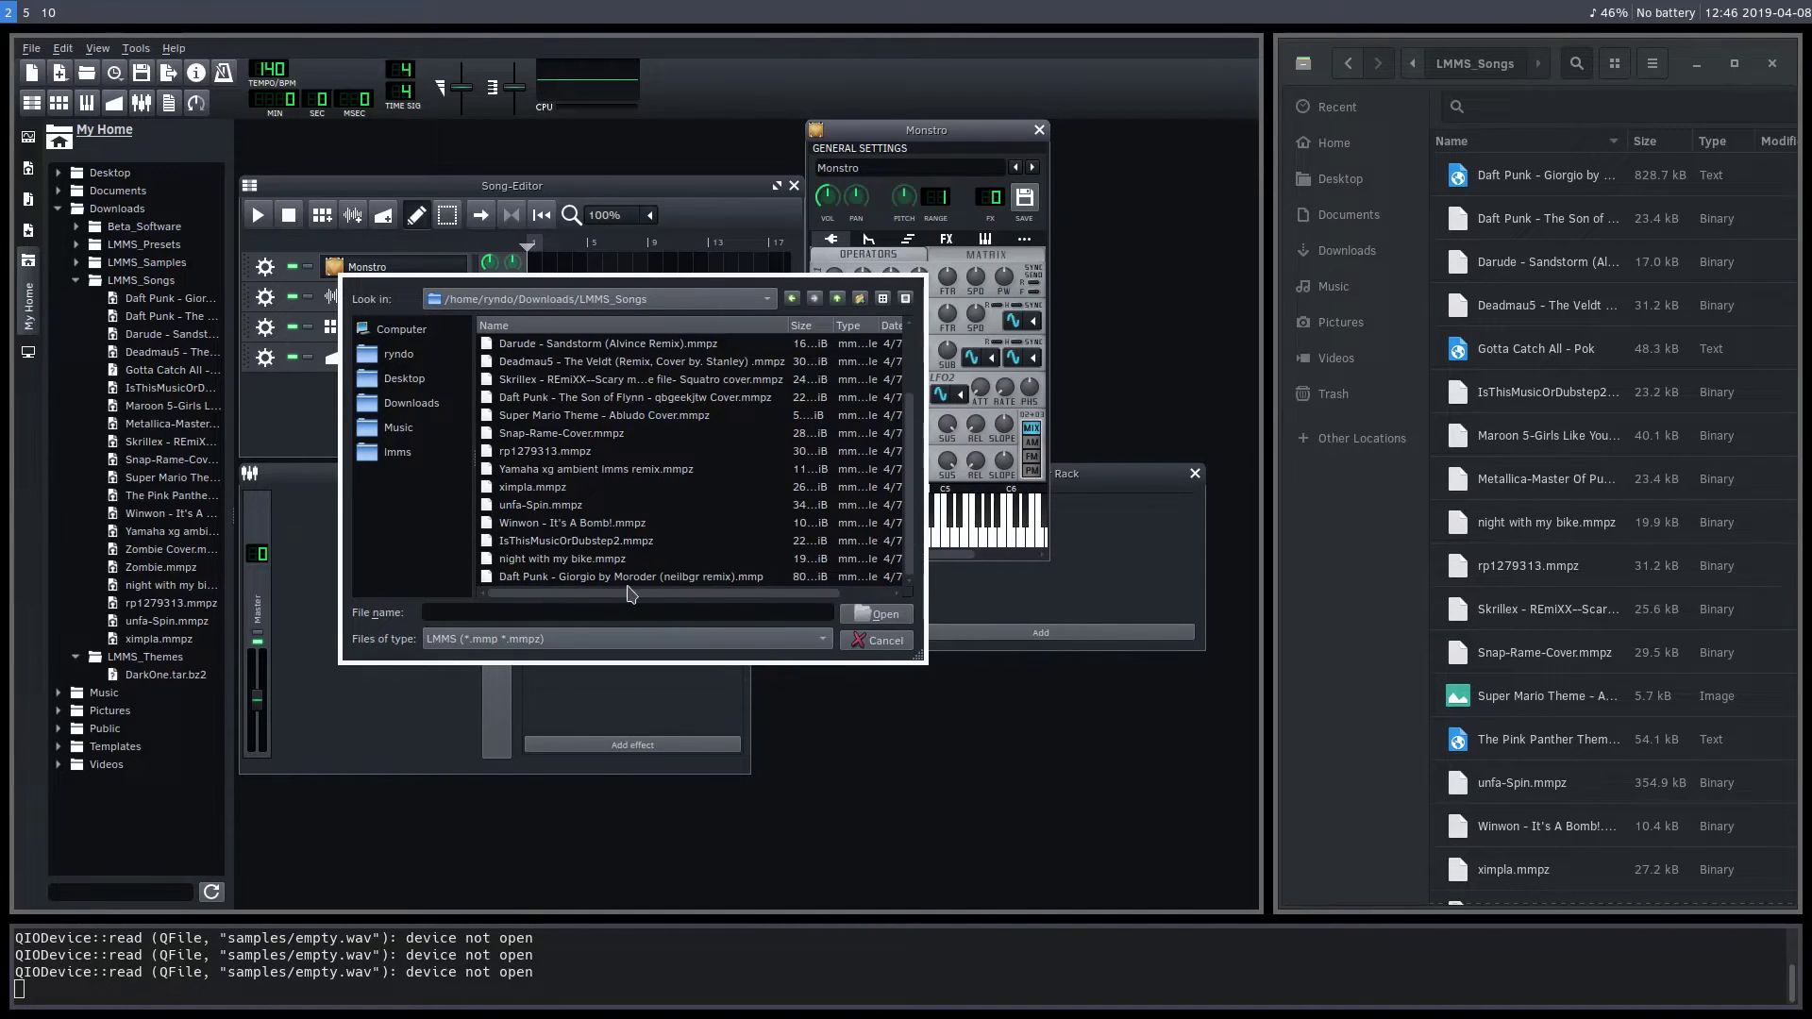
left_click(566, 541)
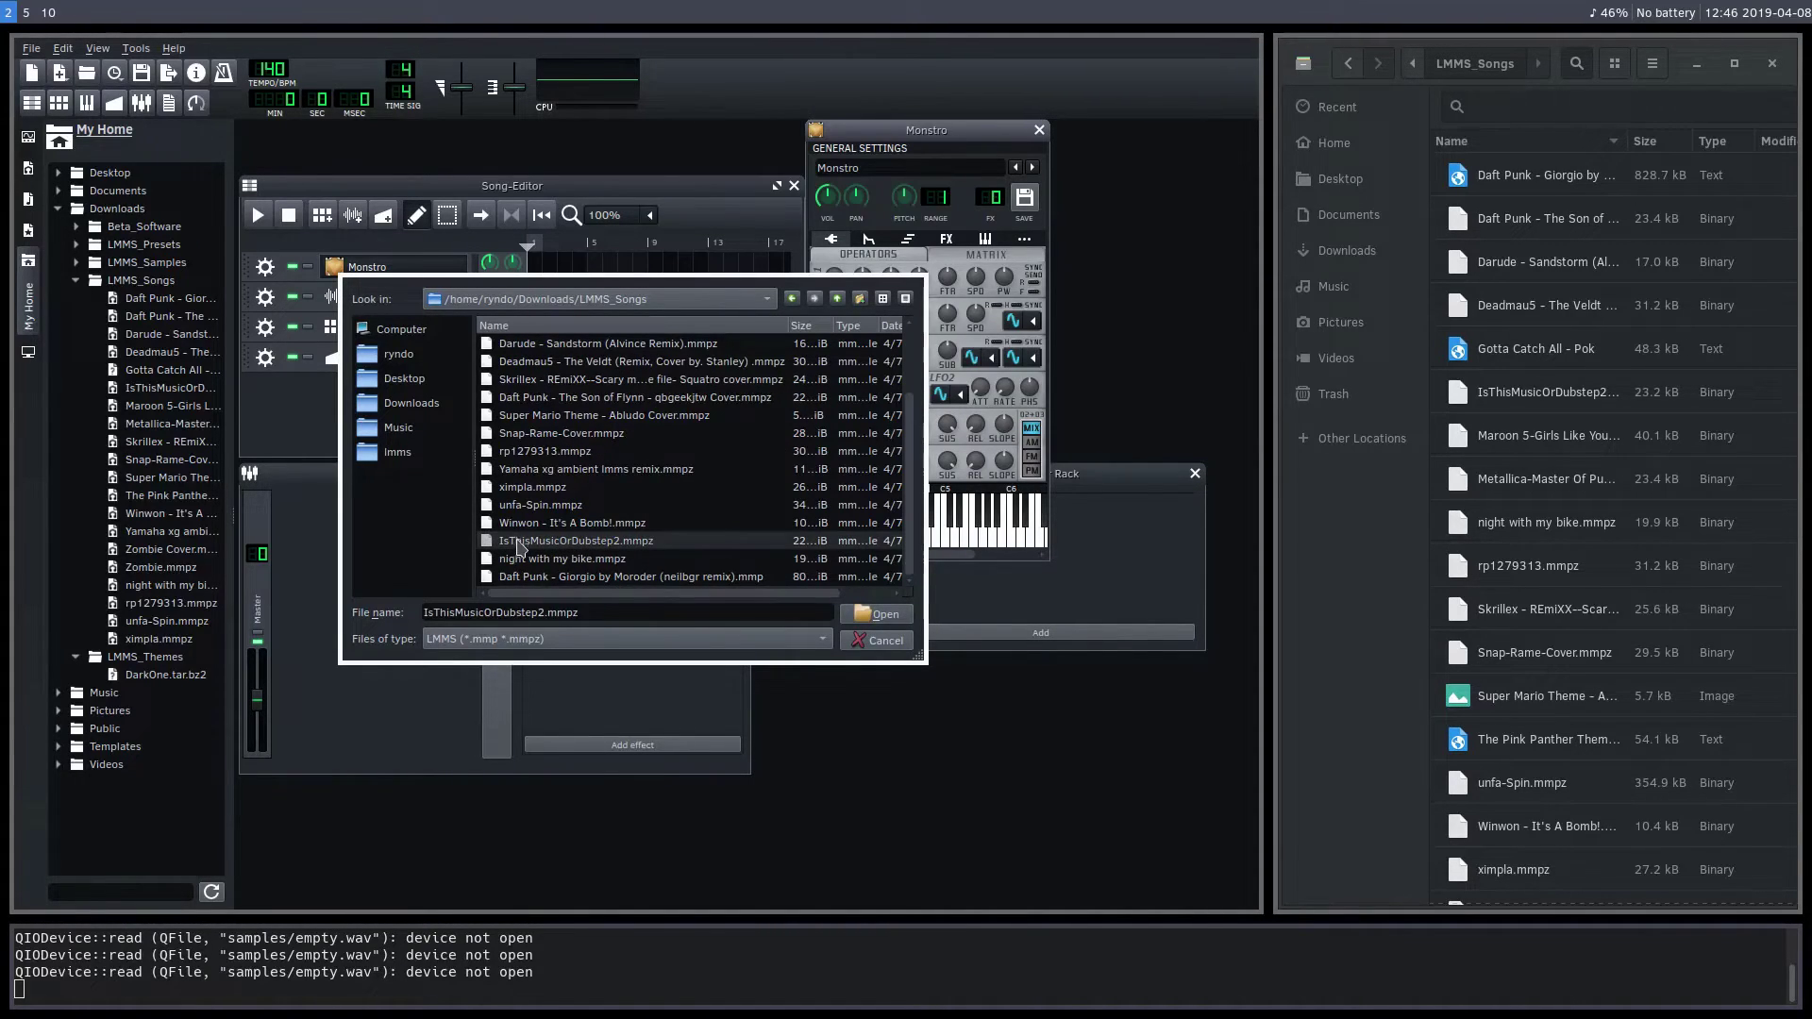
Step: Load IsThisMusicOrDubstep2.mmpz, play the song and view the FM Synth1 instrument settings
left_click(876, 614)
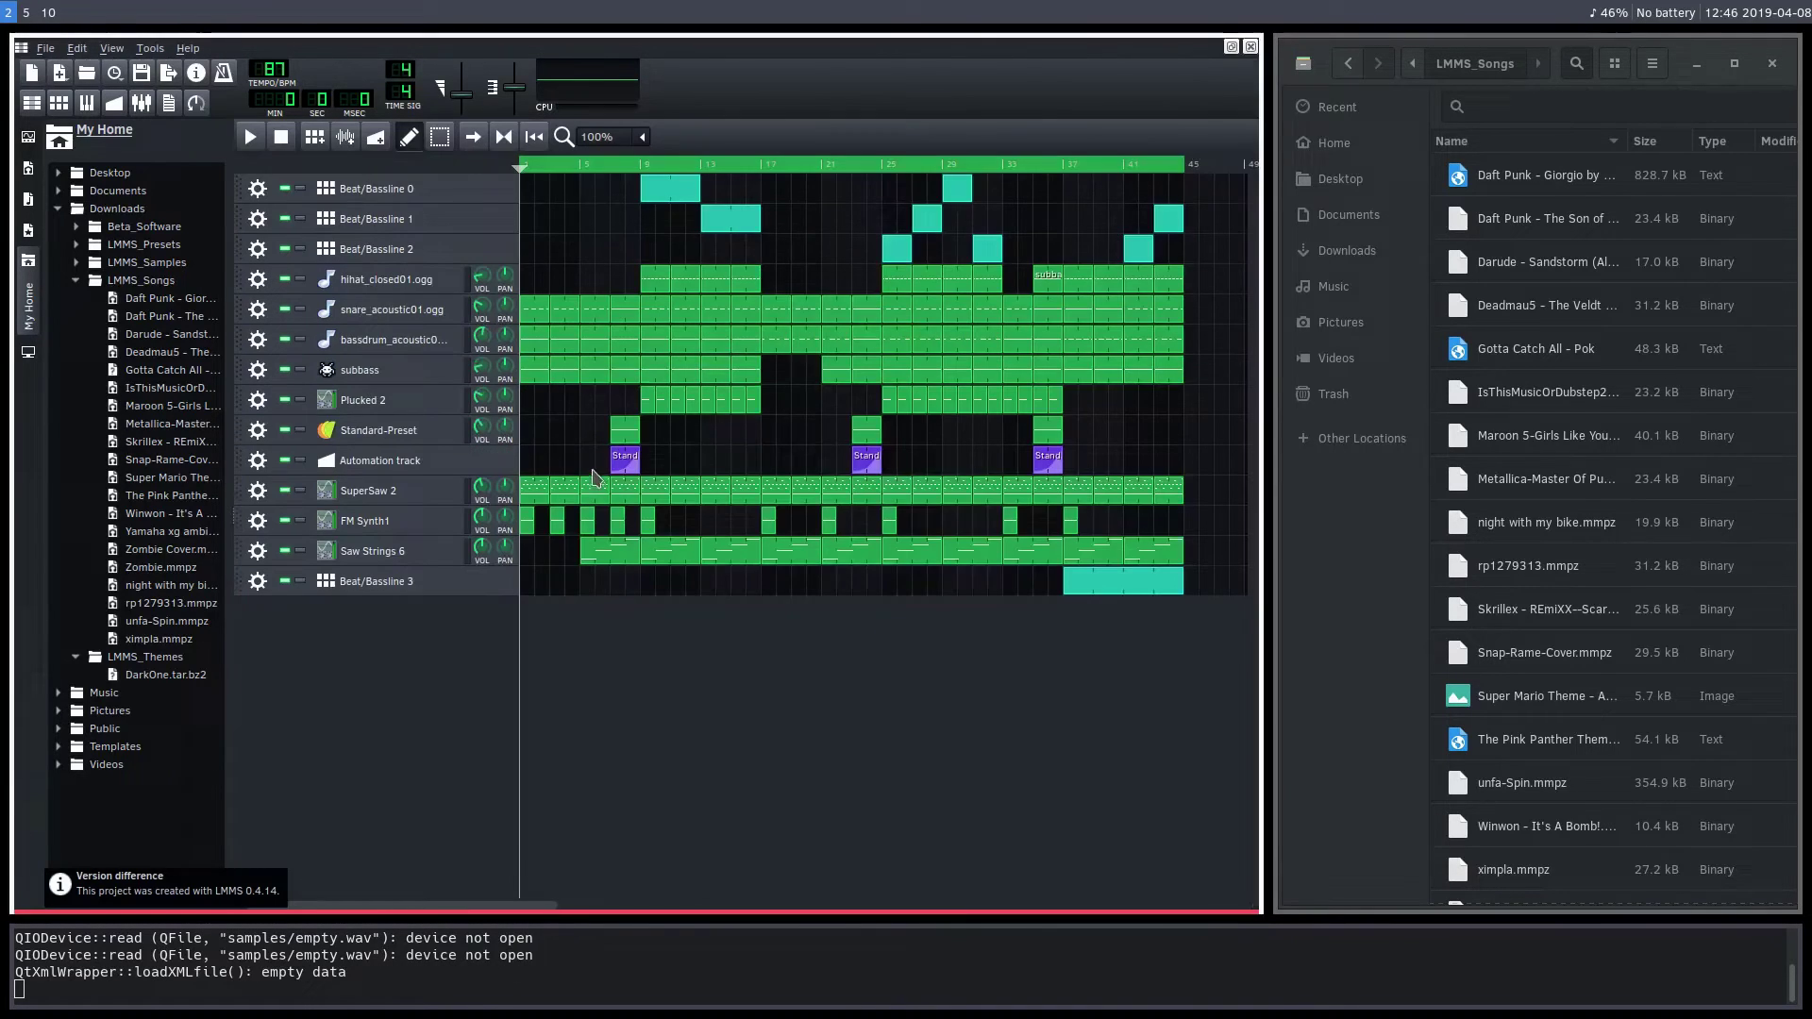
left_click(250, 137)
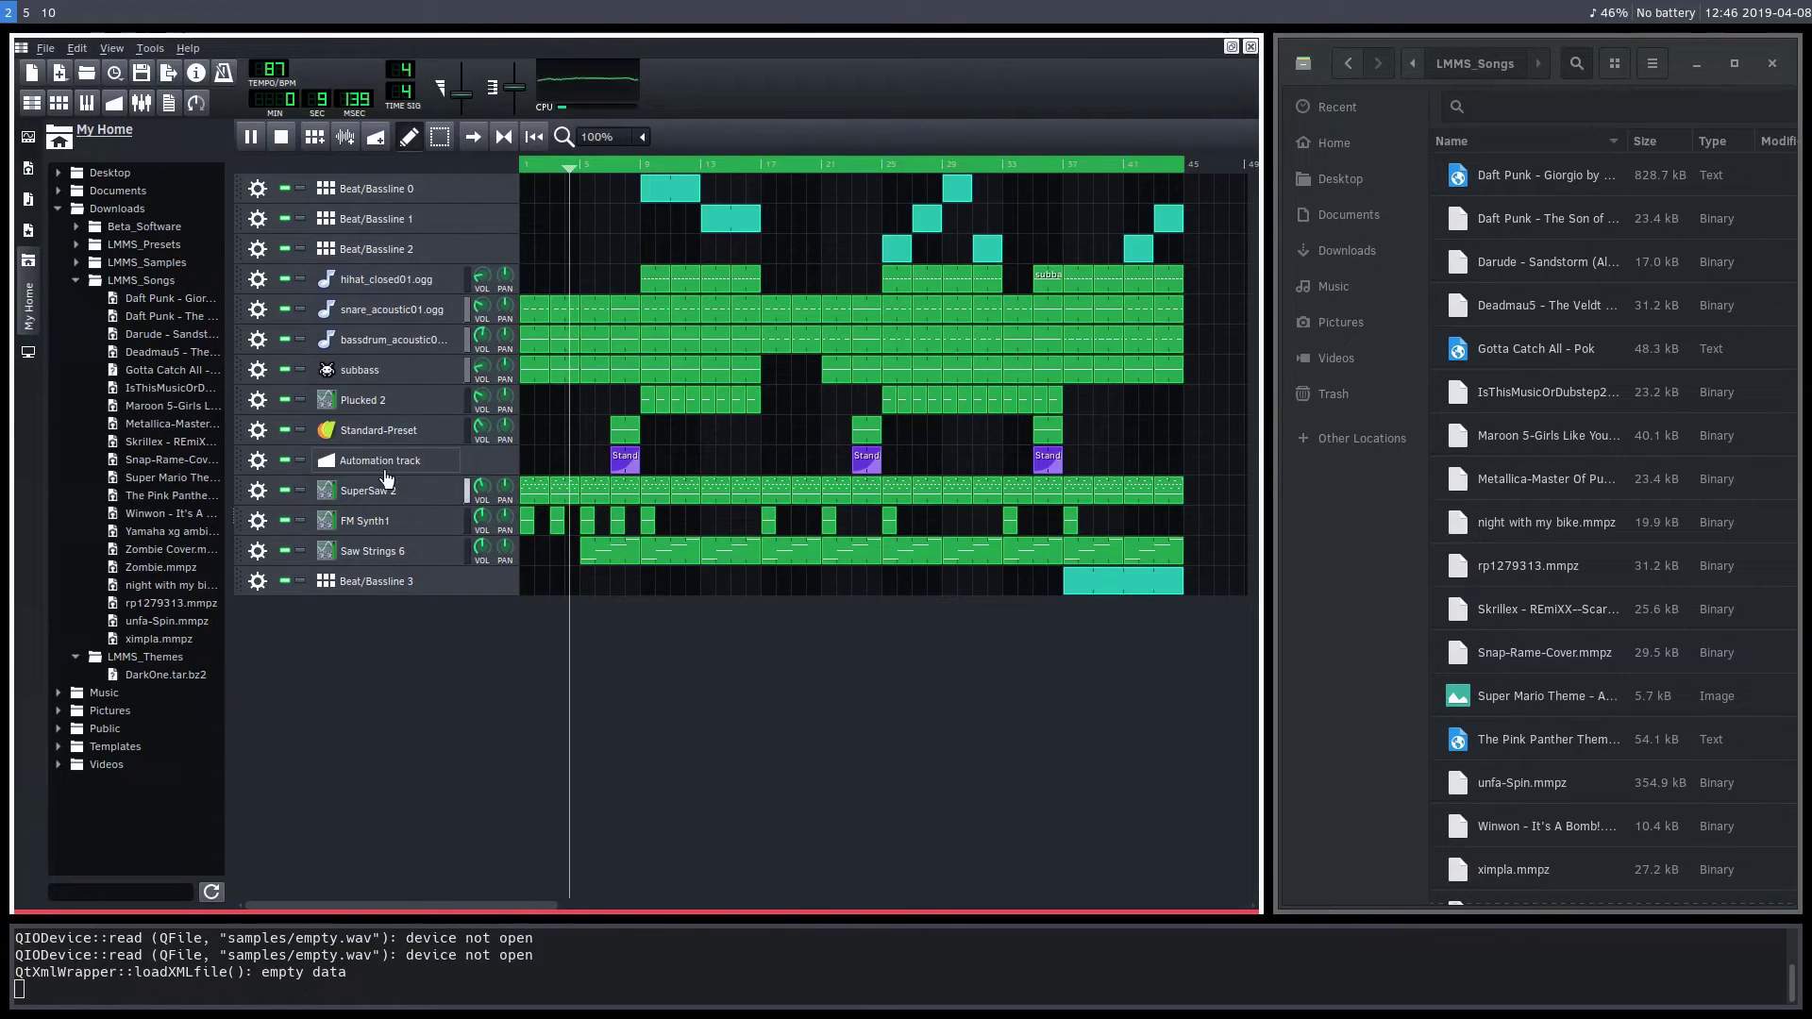
left_click(355, 525)
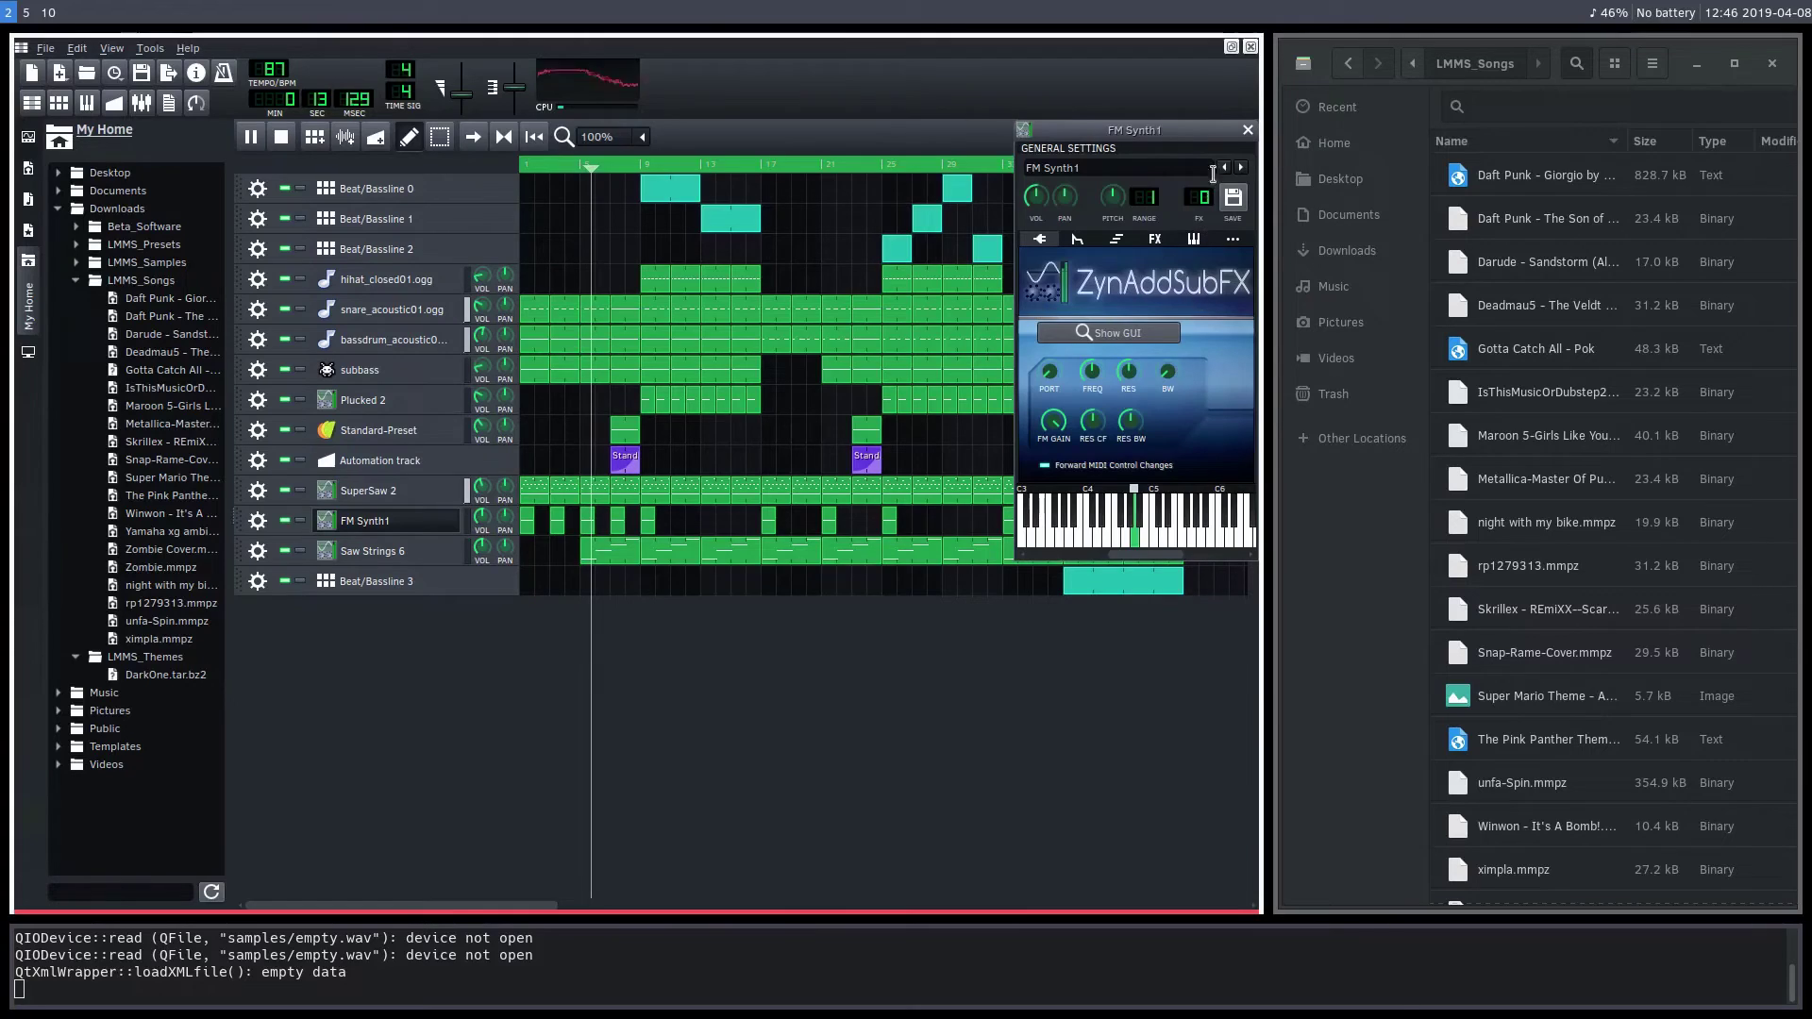
Step: Close FM Synth1, open the Stand automation pattern, then return to the Sharing Platform workspace
left_click(1246, 133)
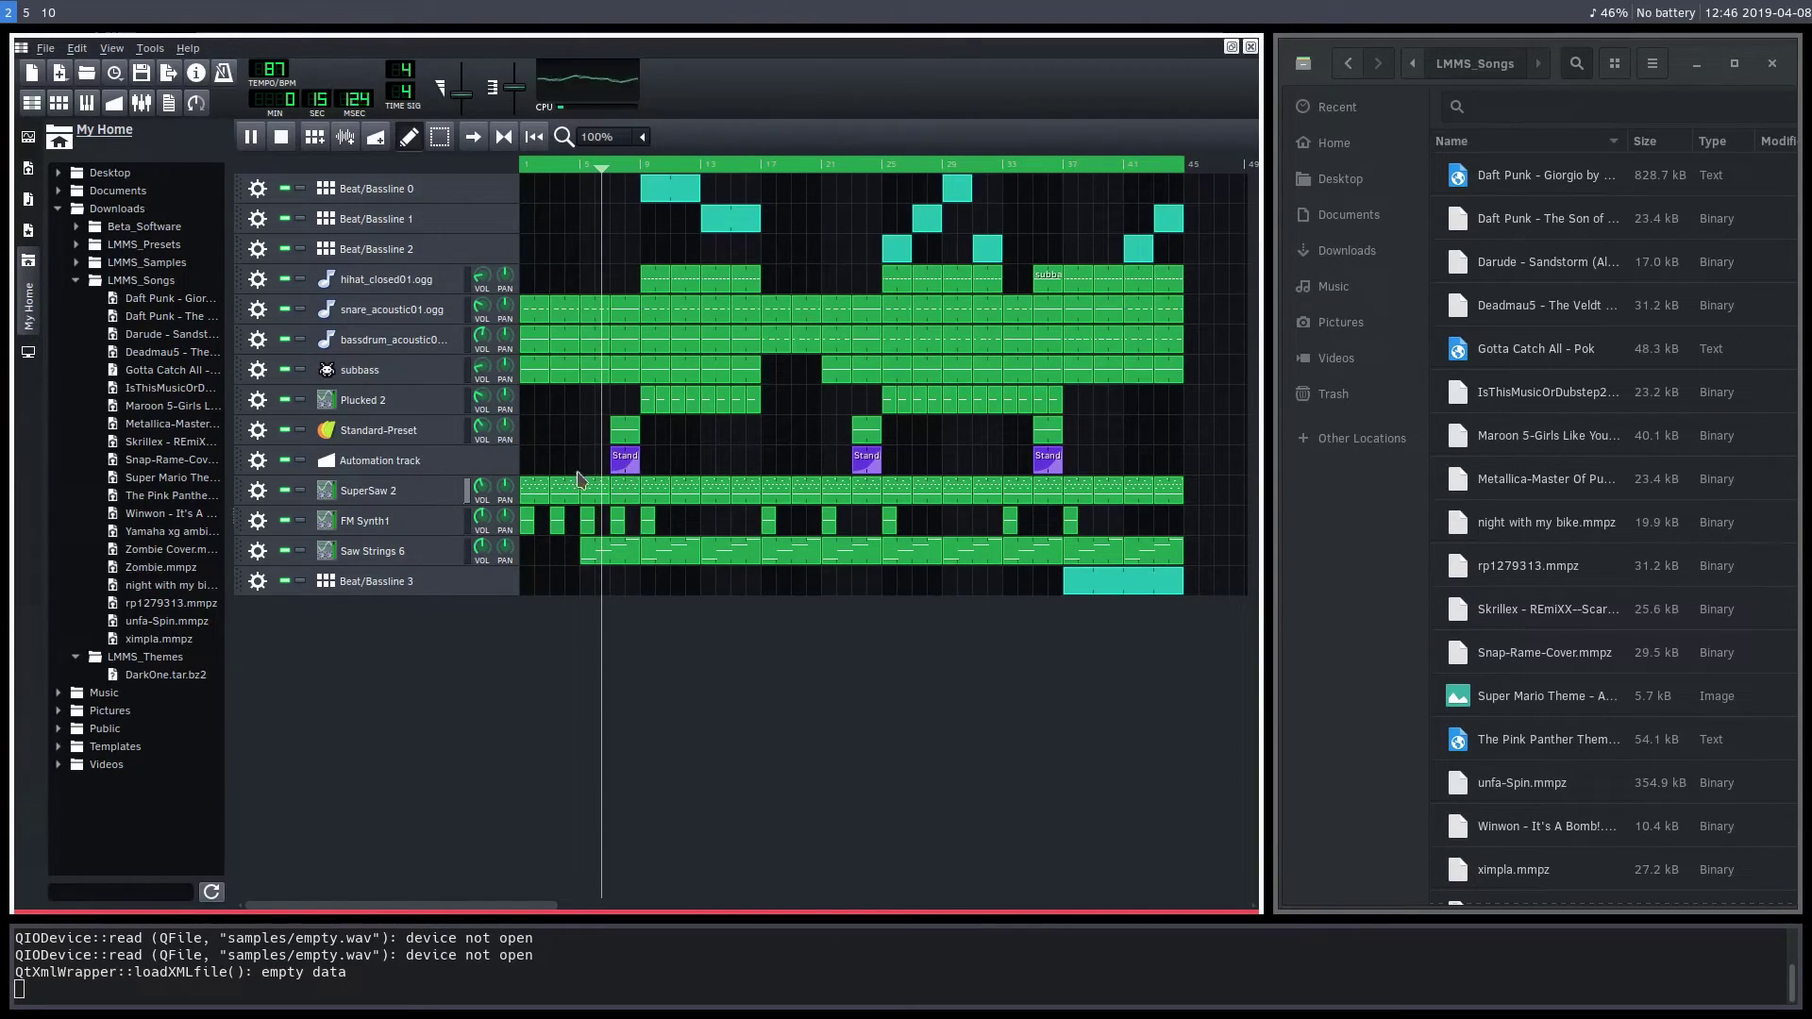
double_click(626, 461)
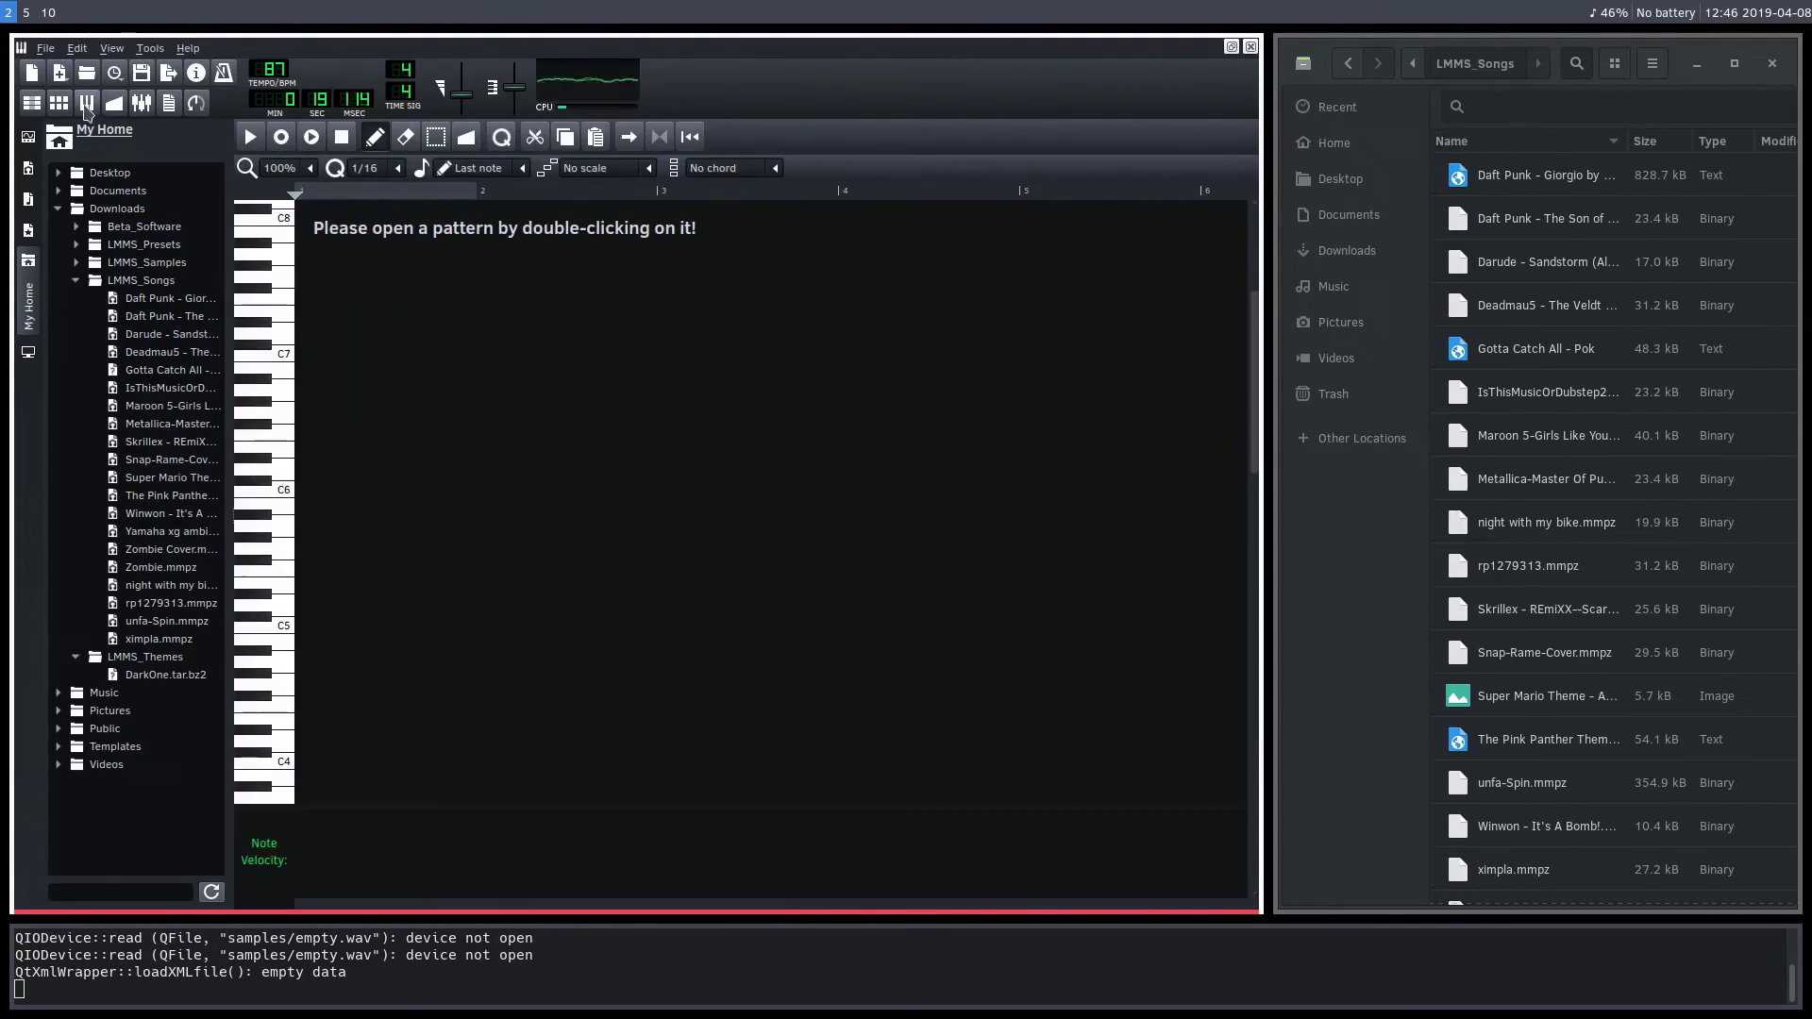
key("super+5")
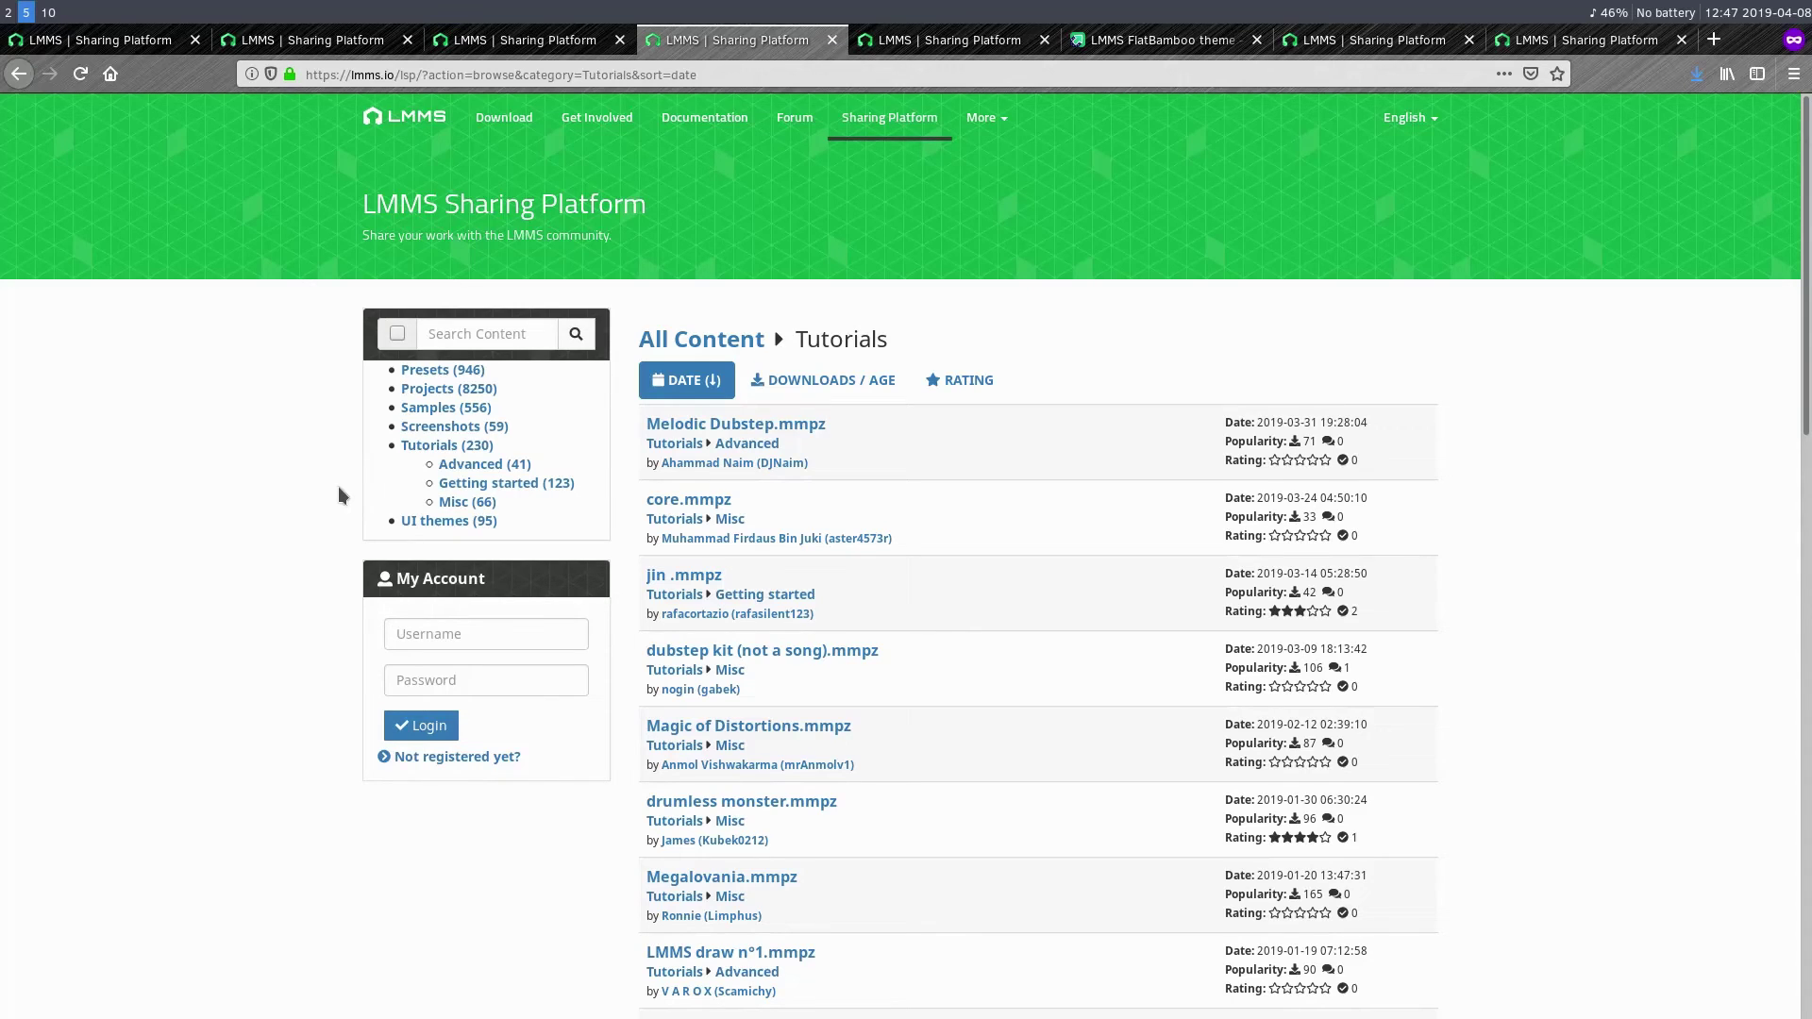